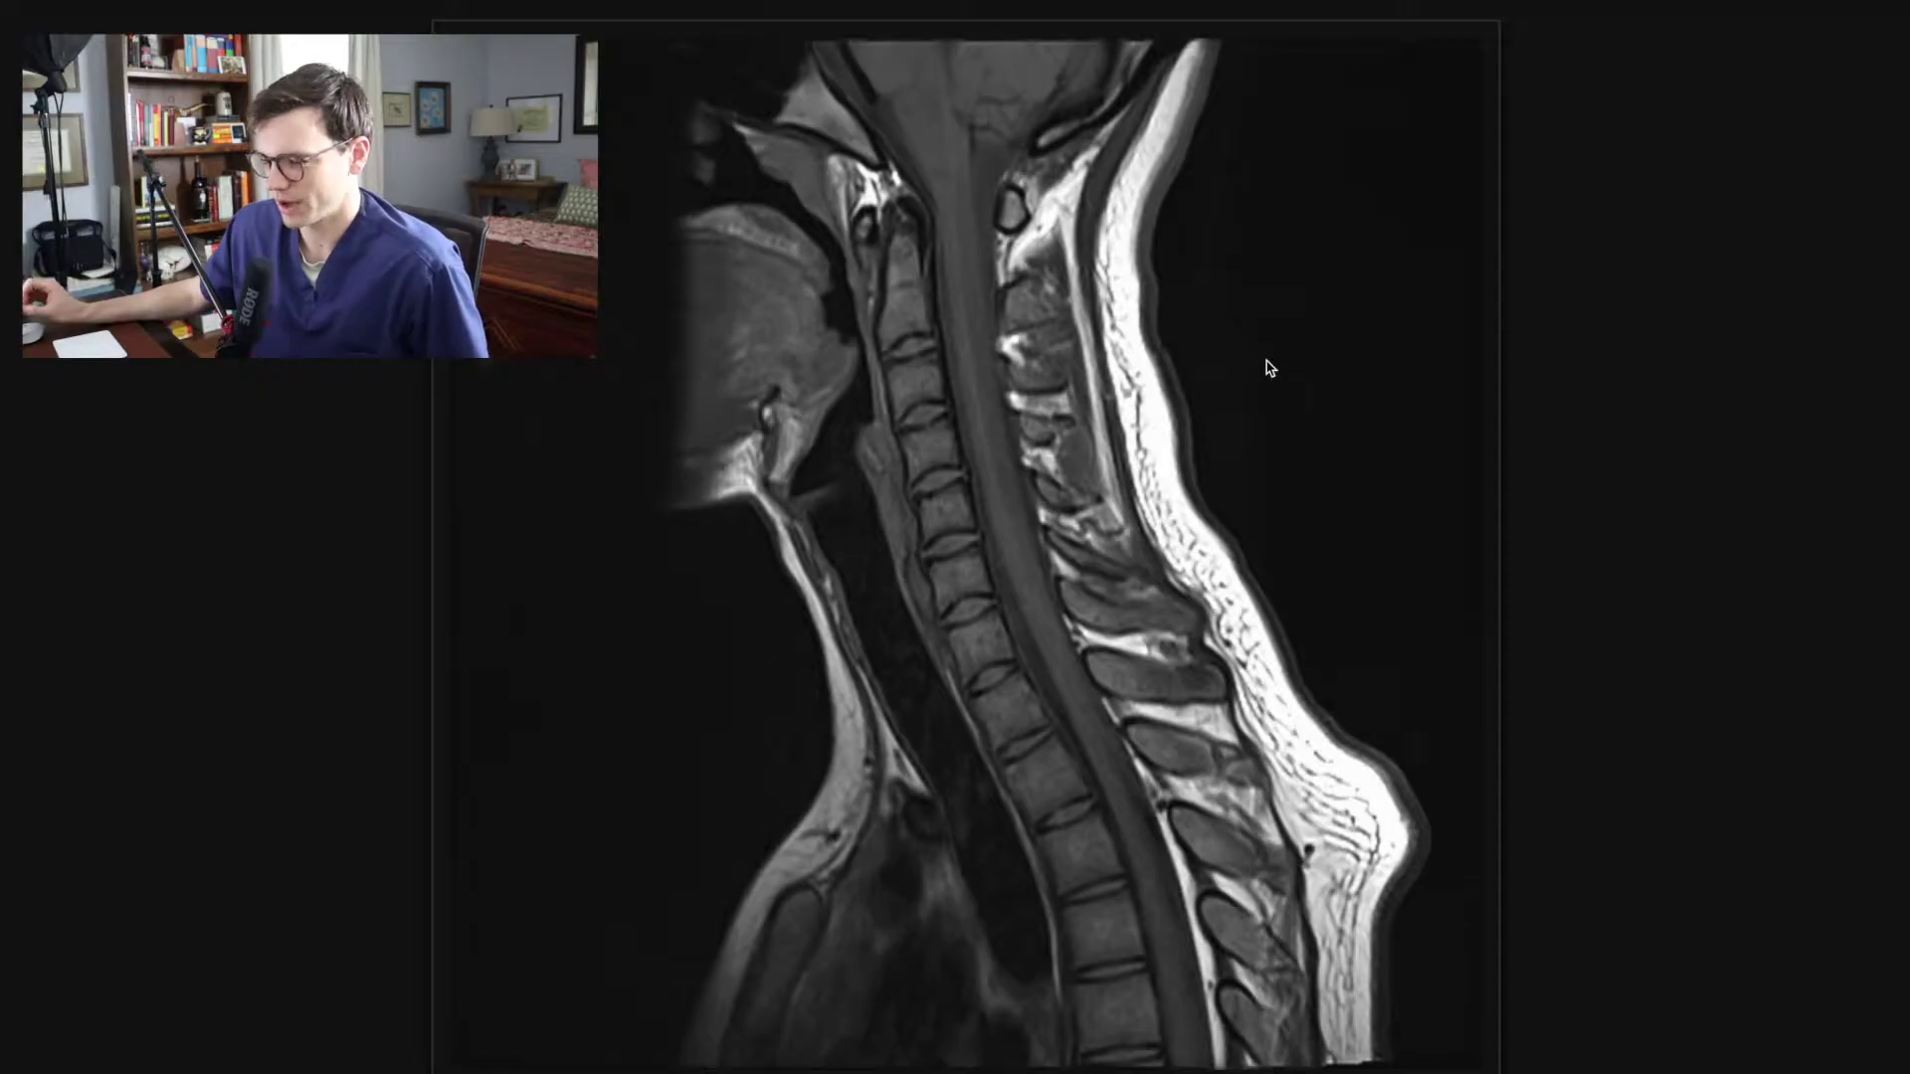
- Step back and forth through the T1 sagittal cervical spine slices
scroll(866, 568, "down", 1)
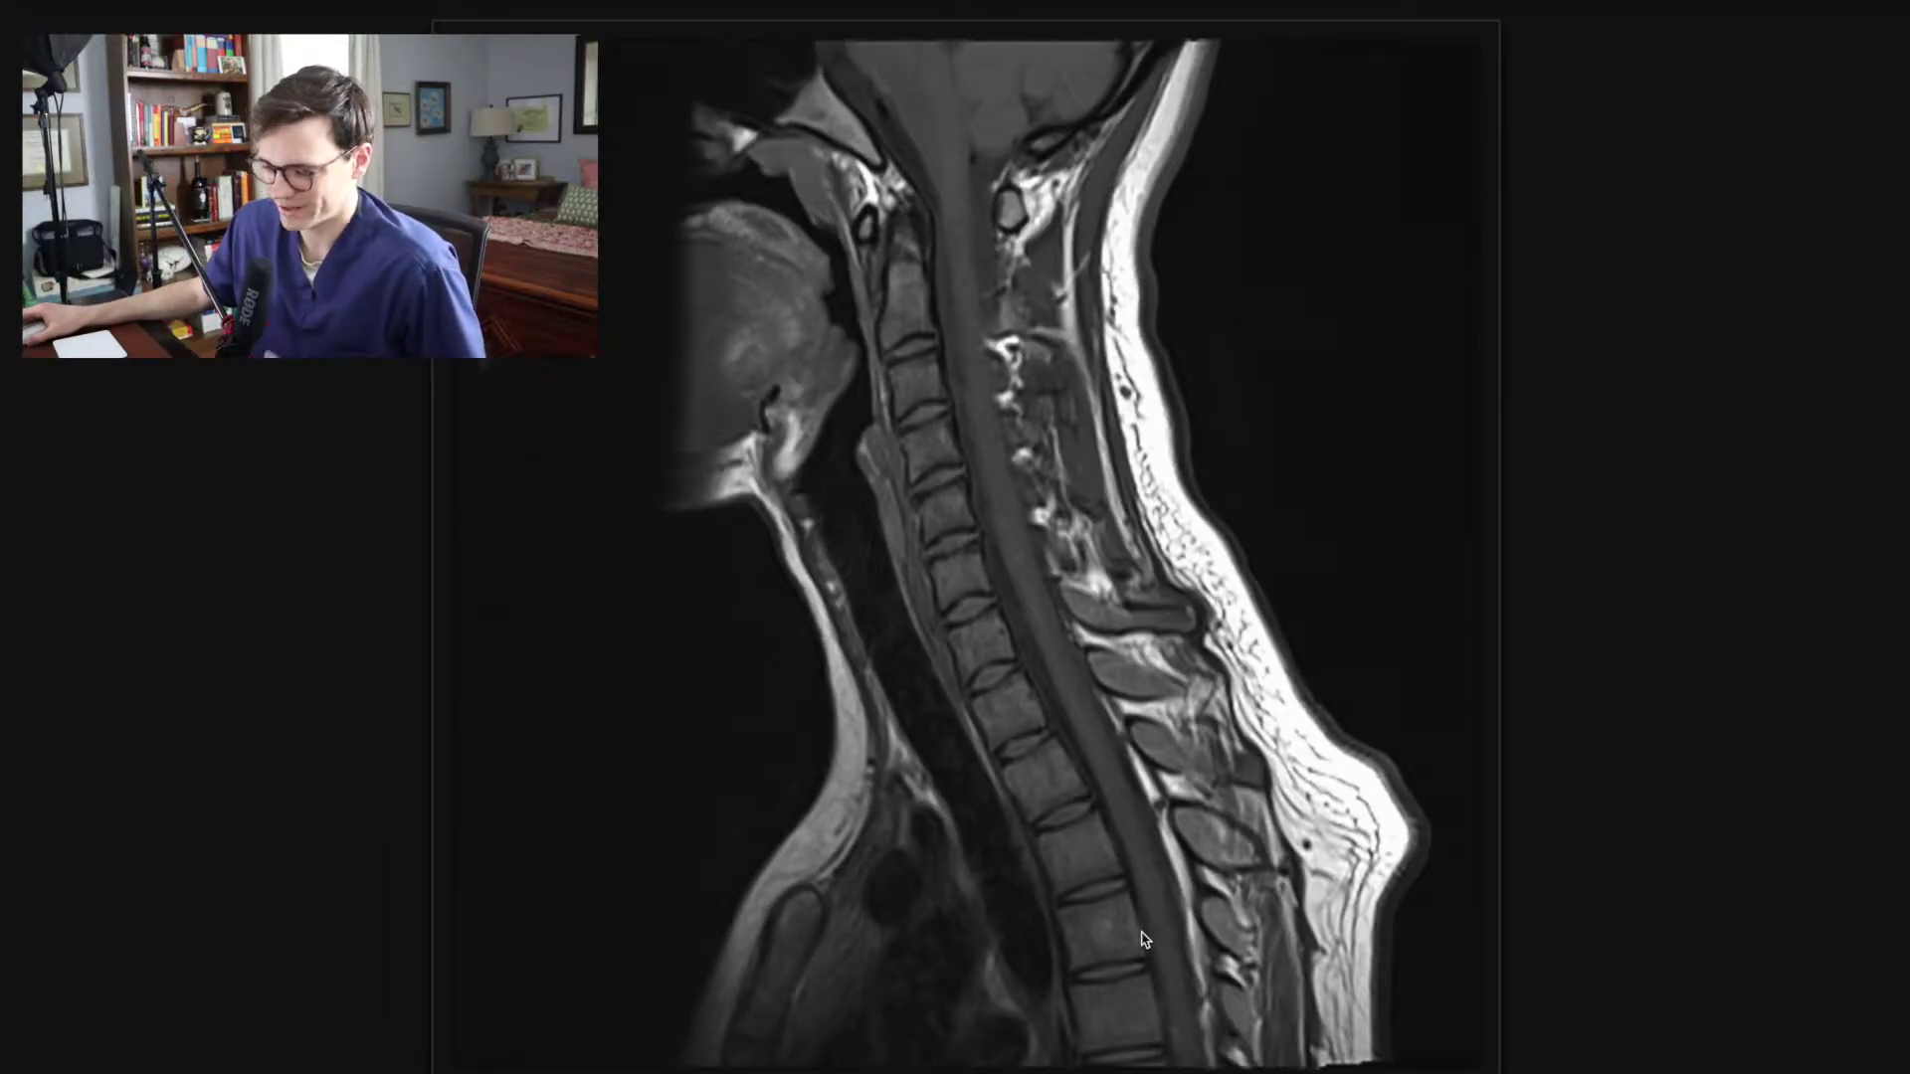
scroll(995, 781, "down", 4)
scroll(920, 789, "up", 5)
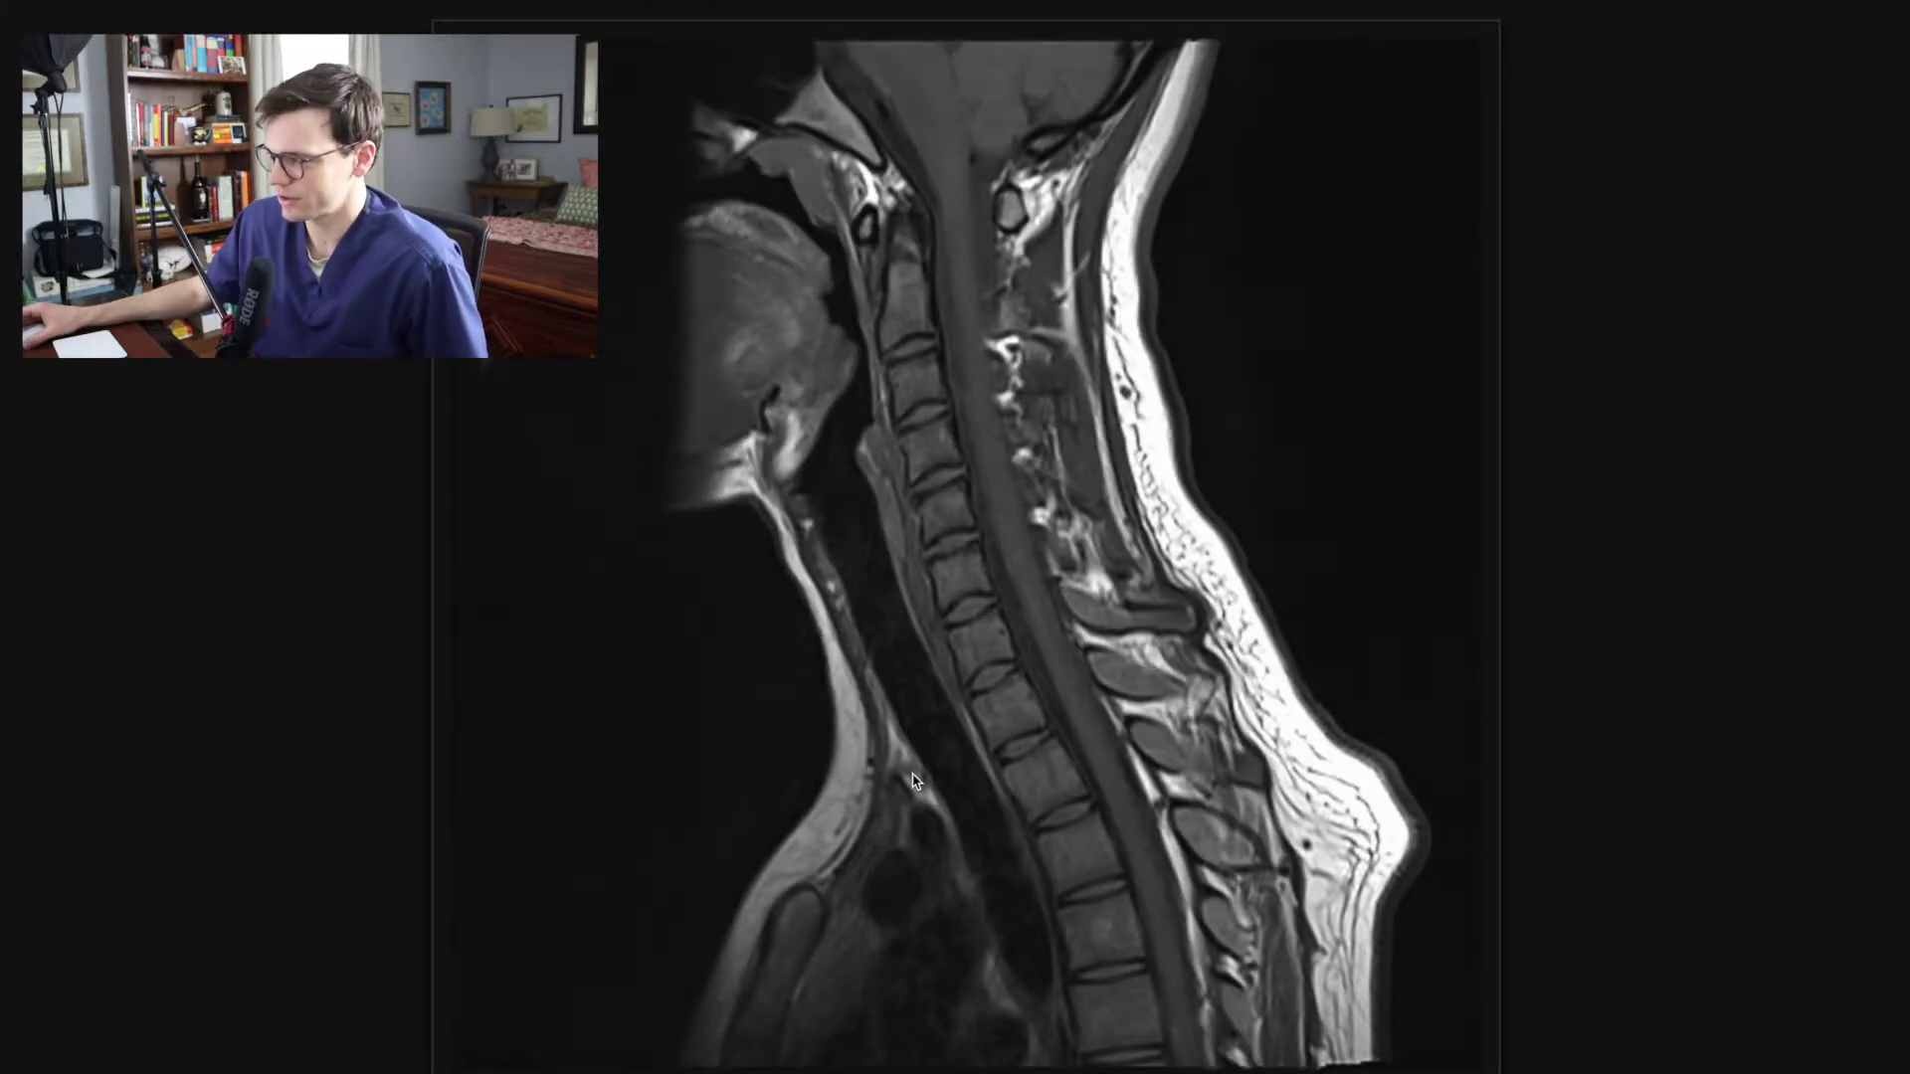
scroll(913, 787, "down", 5)
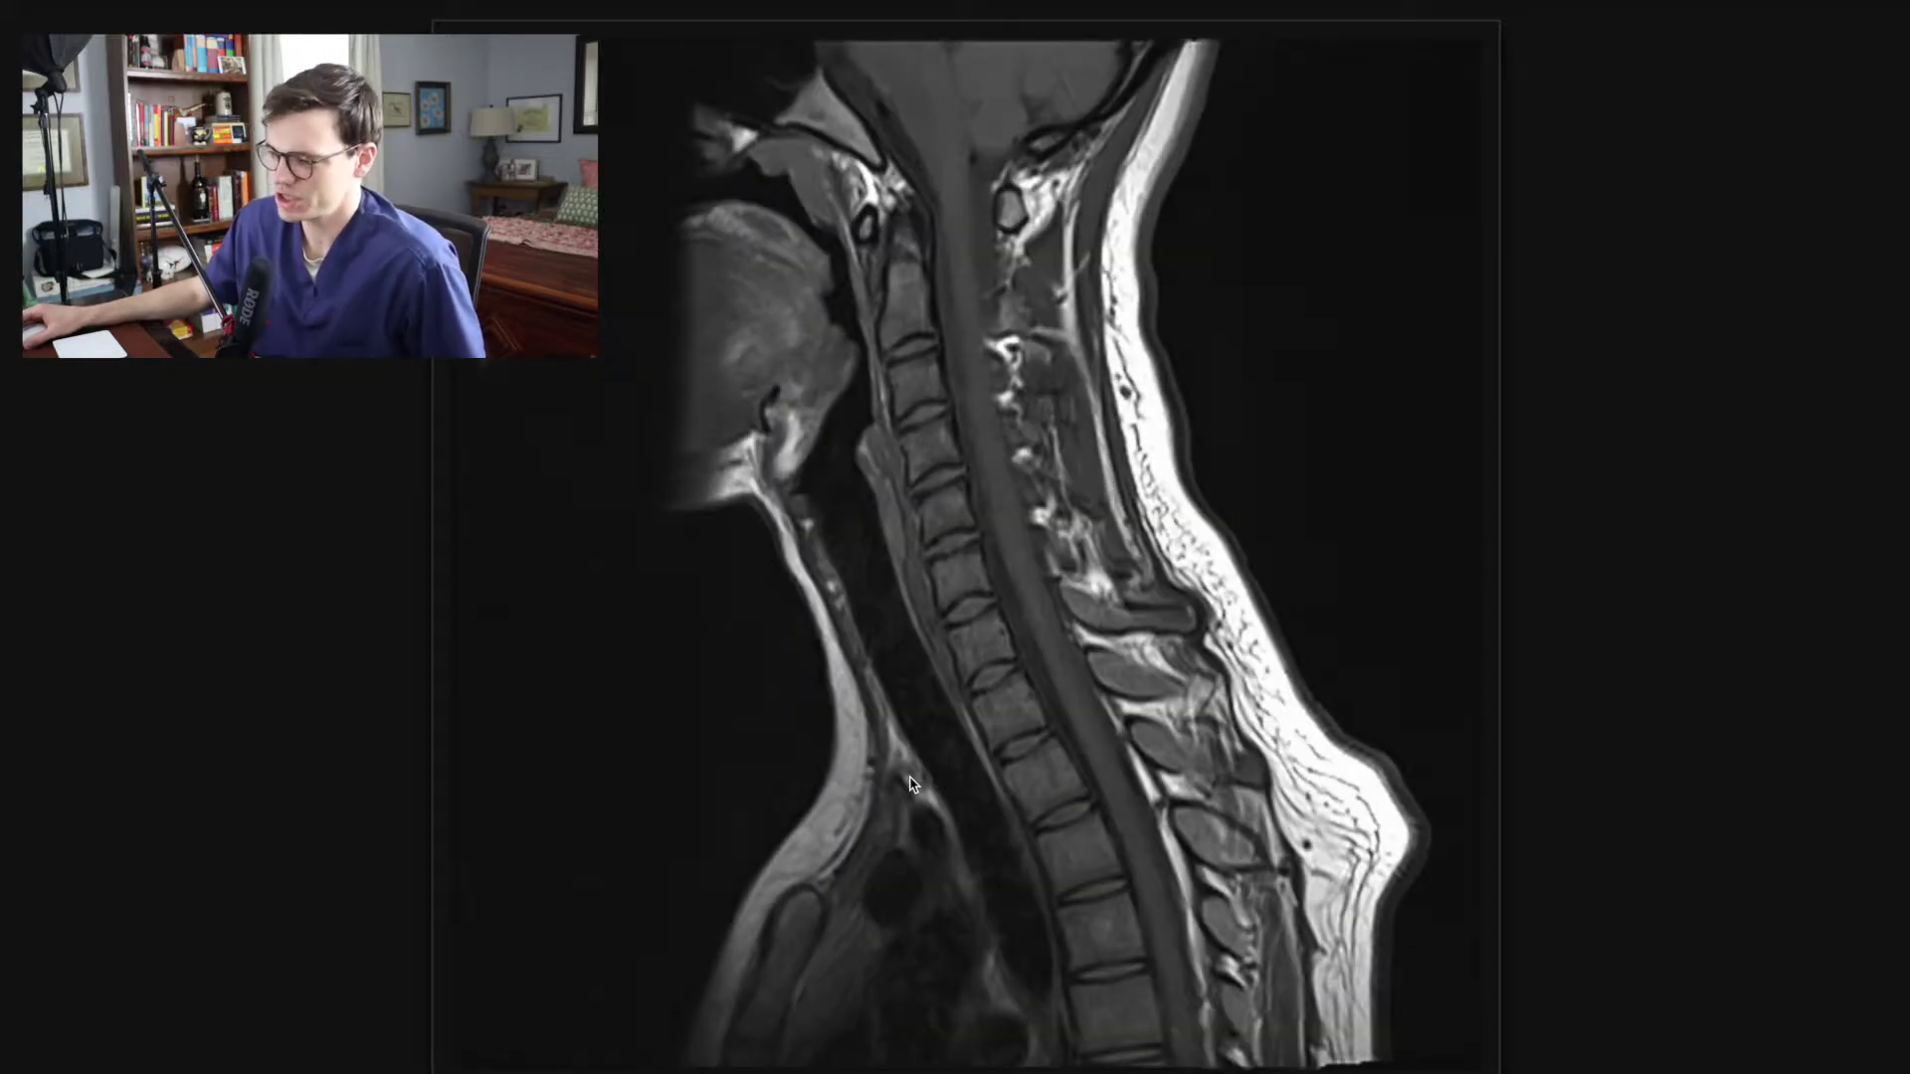
scroll(916, 789, "up", 5)
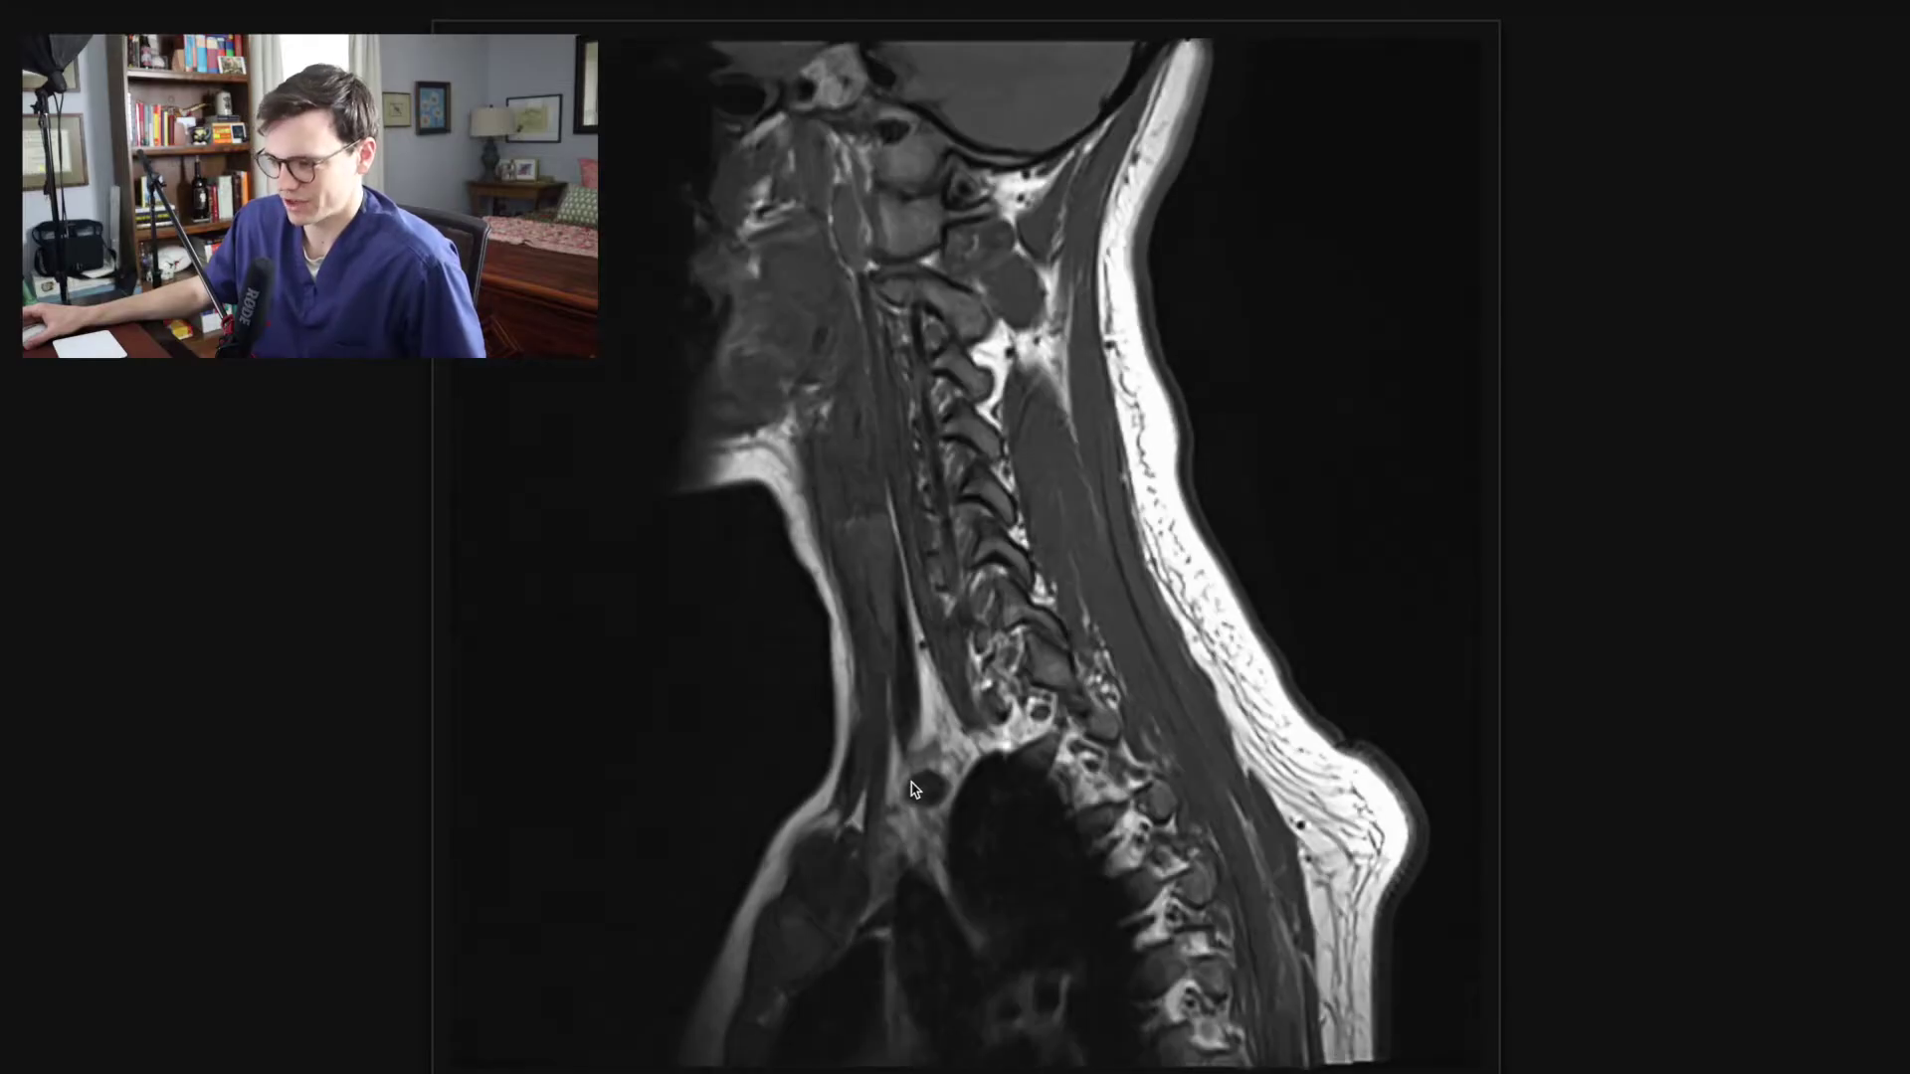
scroll(913, 789, "up", 3)
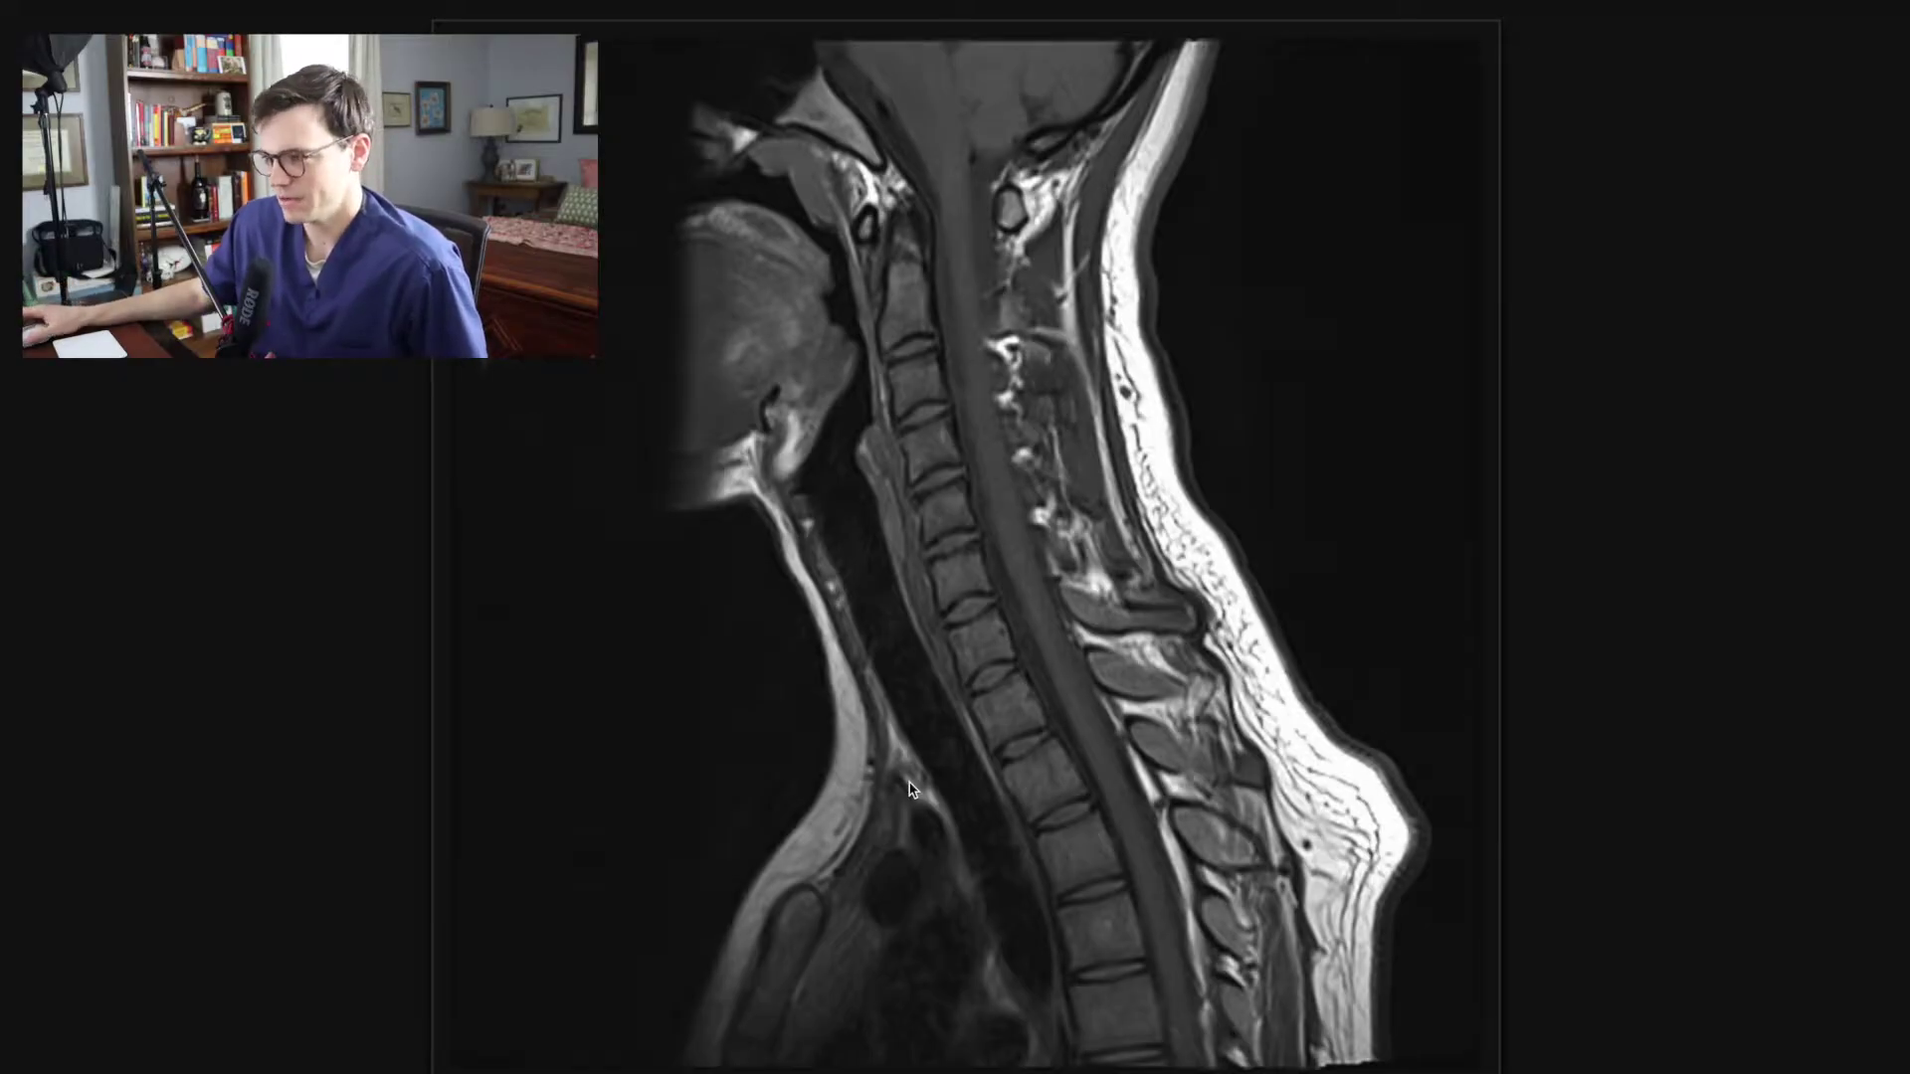
scroll(933, 256, "down", 1)
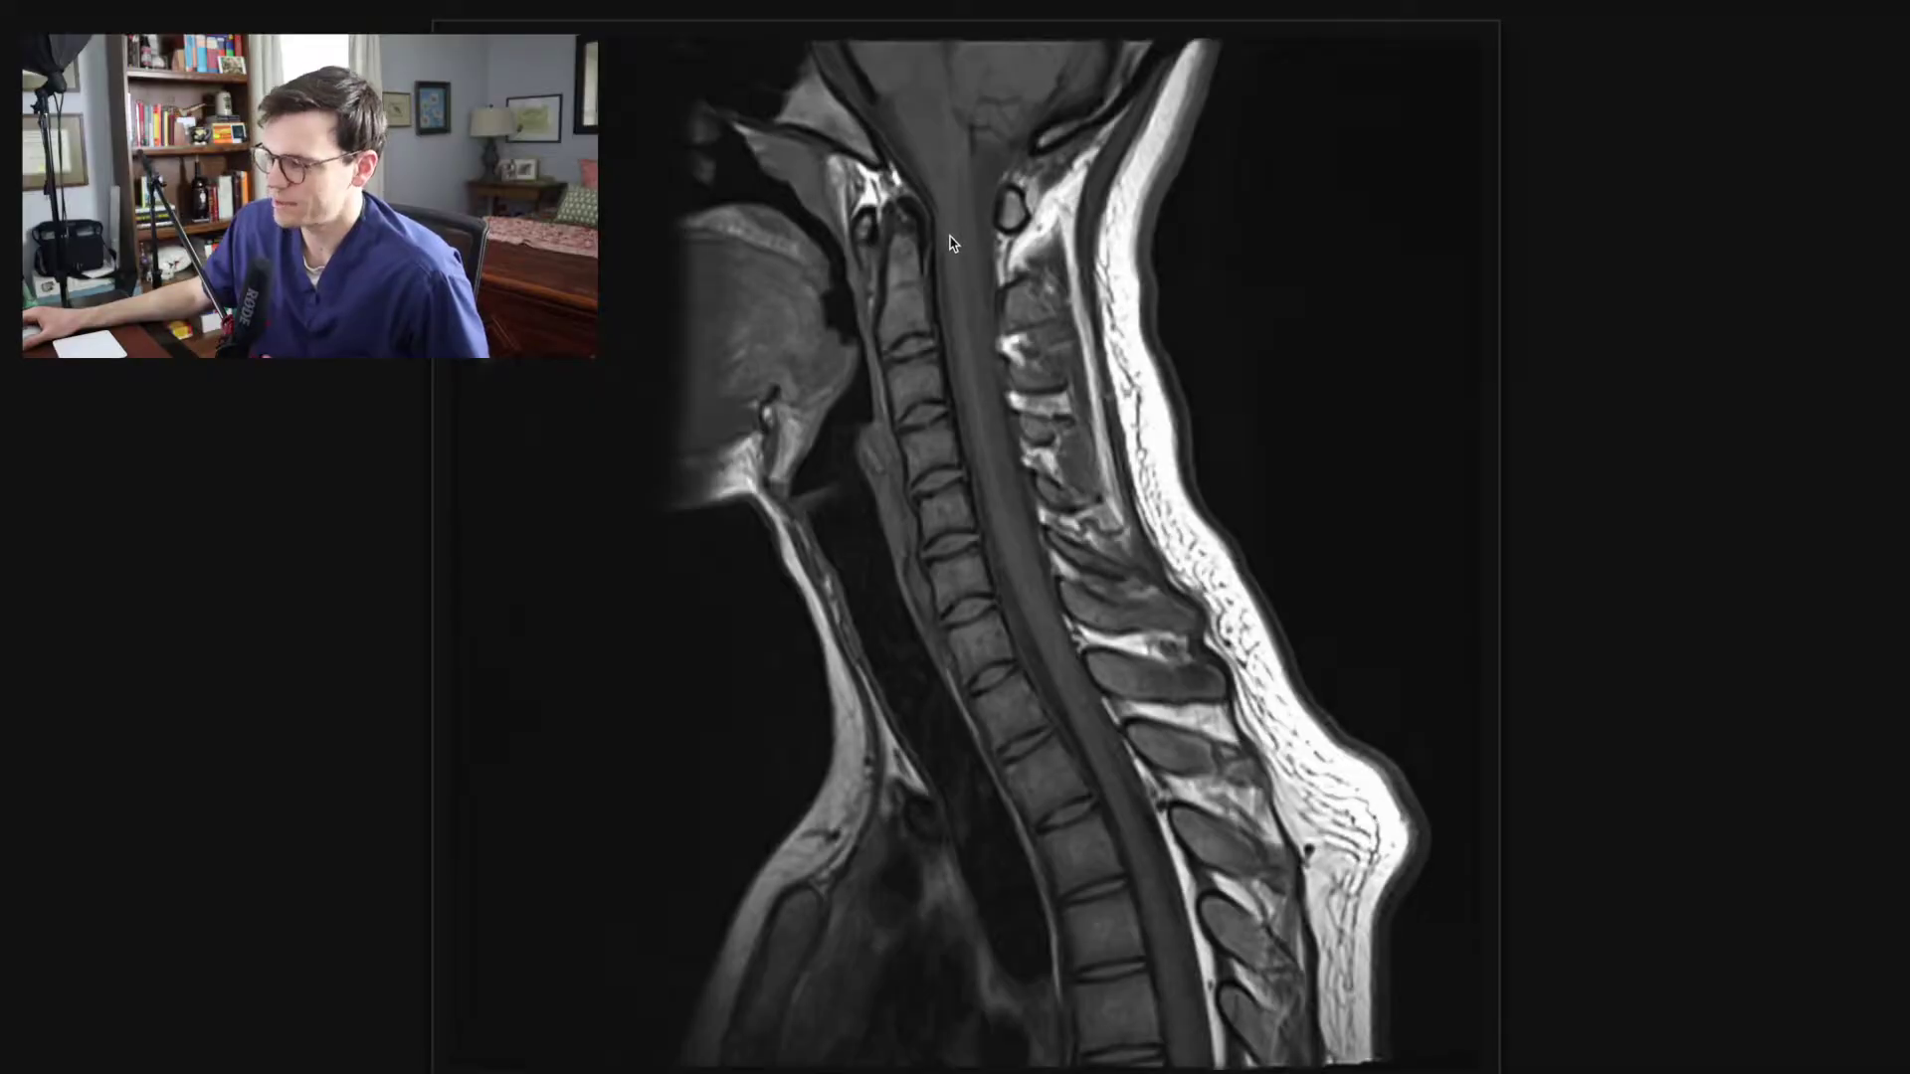
scroll(925, 212, "down", 4)
scroll(925, 212, "up", 3)
scroll(925, 212, "down", 2)
scroll(916, 209, "up", 3)
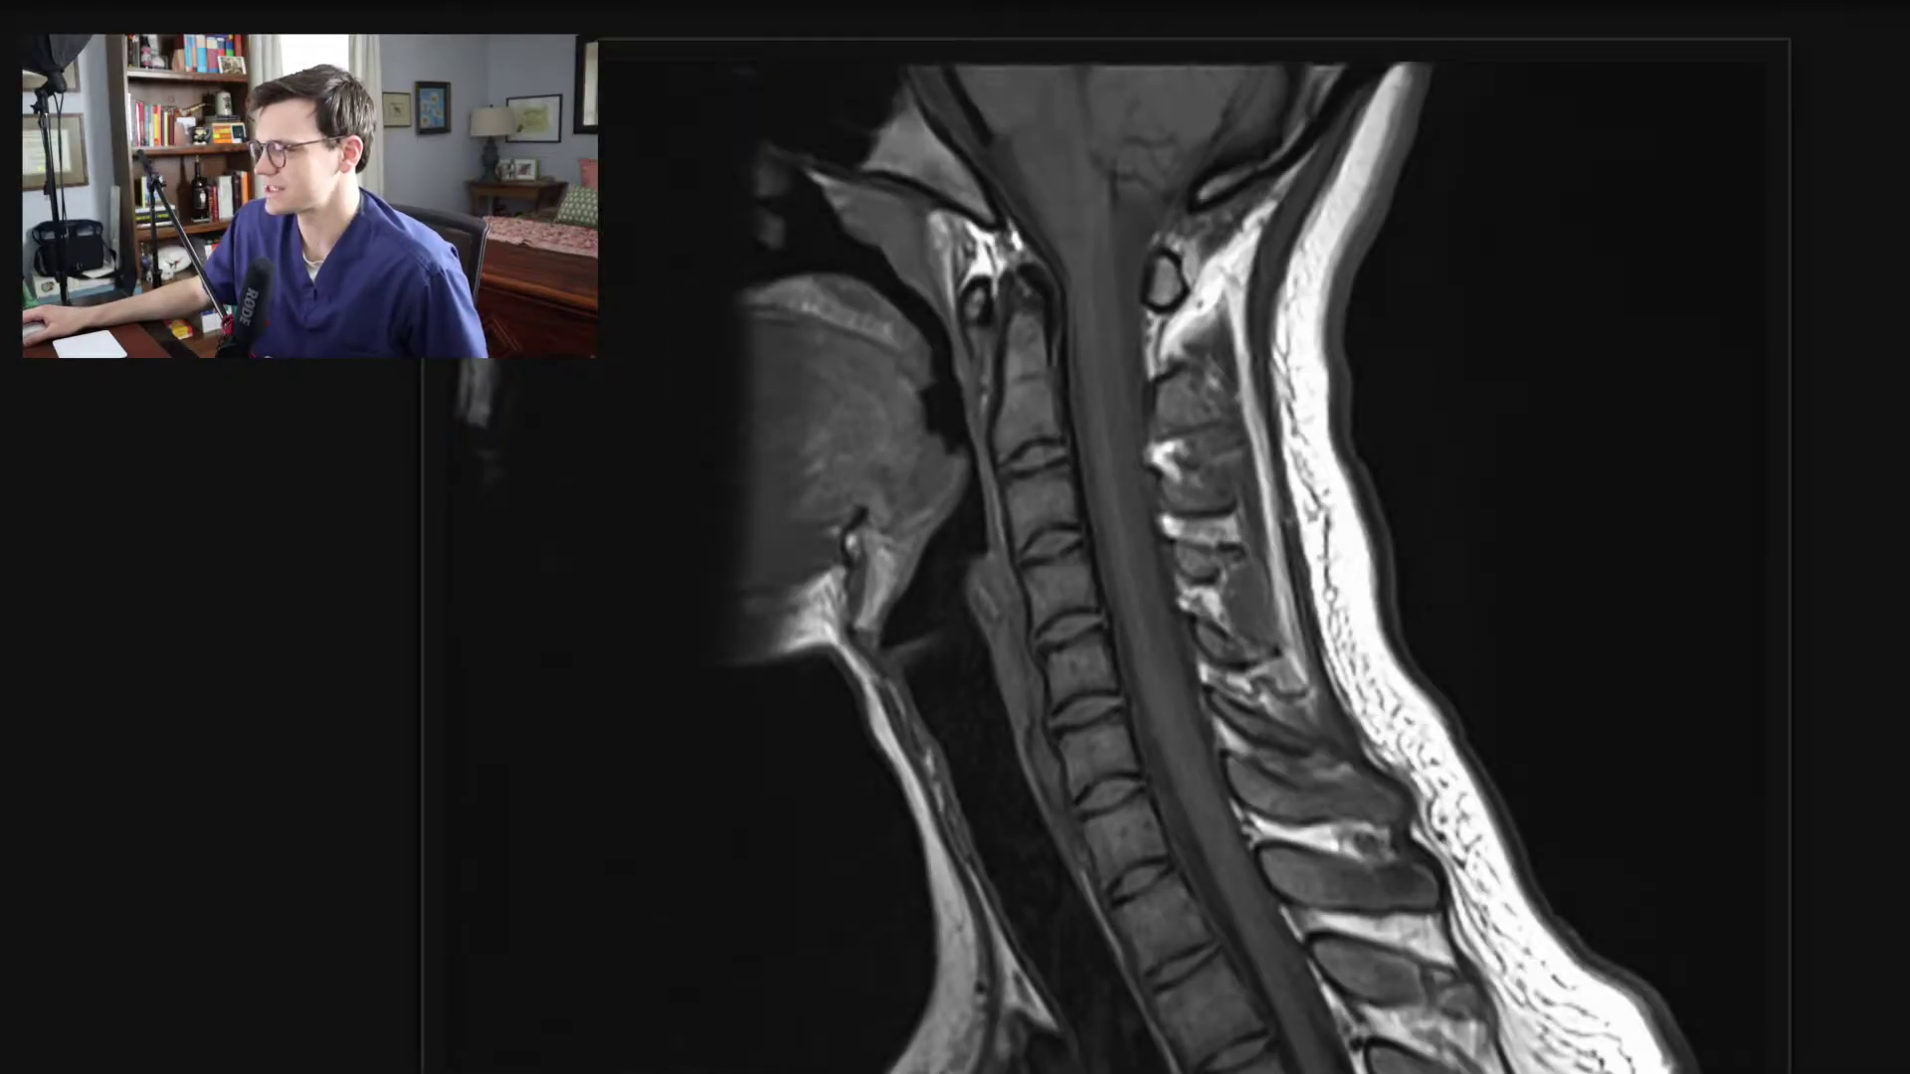
- Draw red arrows at the upper vertebrae and the back of the canal, then clear them
mouse_move(987, 410)
left_mouse_down()
mouse_move(883, 426)
mouse_move(914, 453)
left_mouse_up()
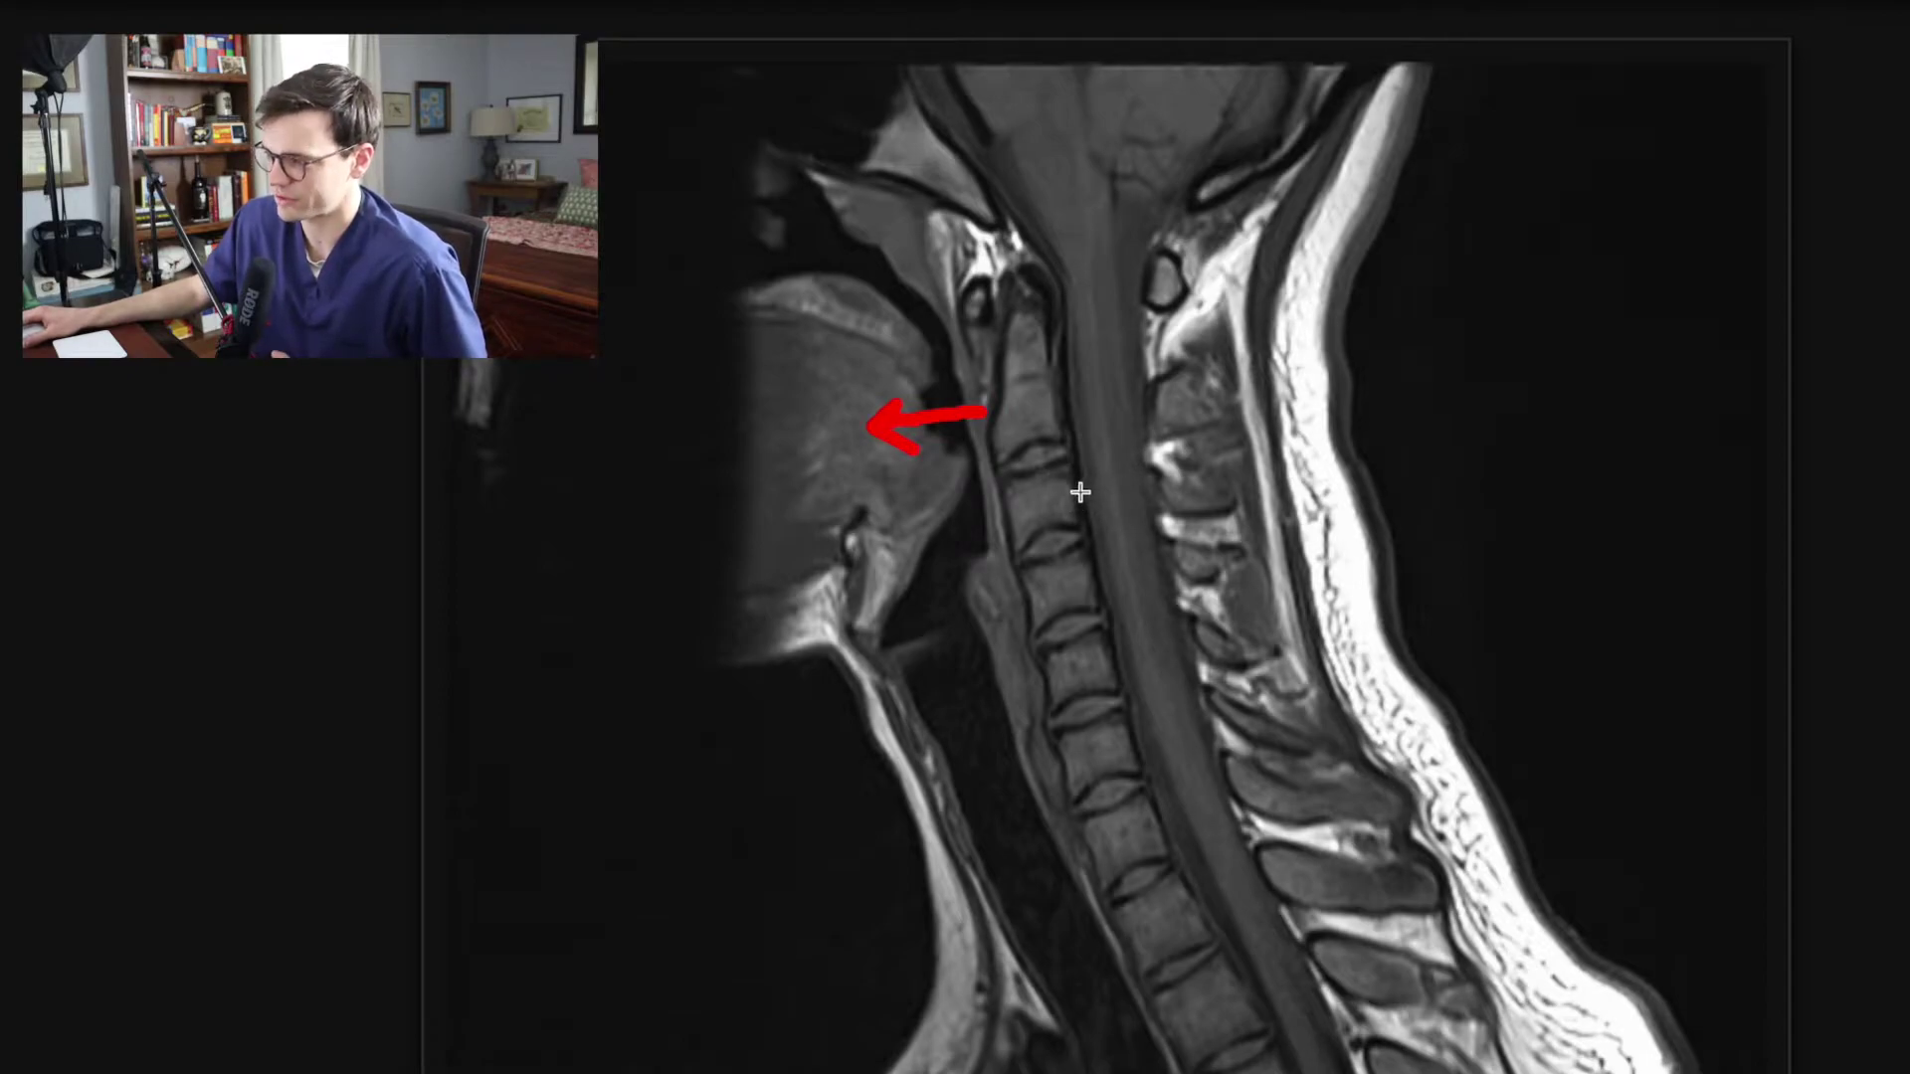
mouse_move(1058, 498)
left_mouse_down()
mouse_move(1124, 477)
mouse_move(1124, 504)
left_mouse_up()
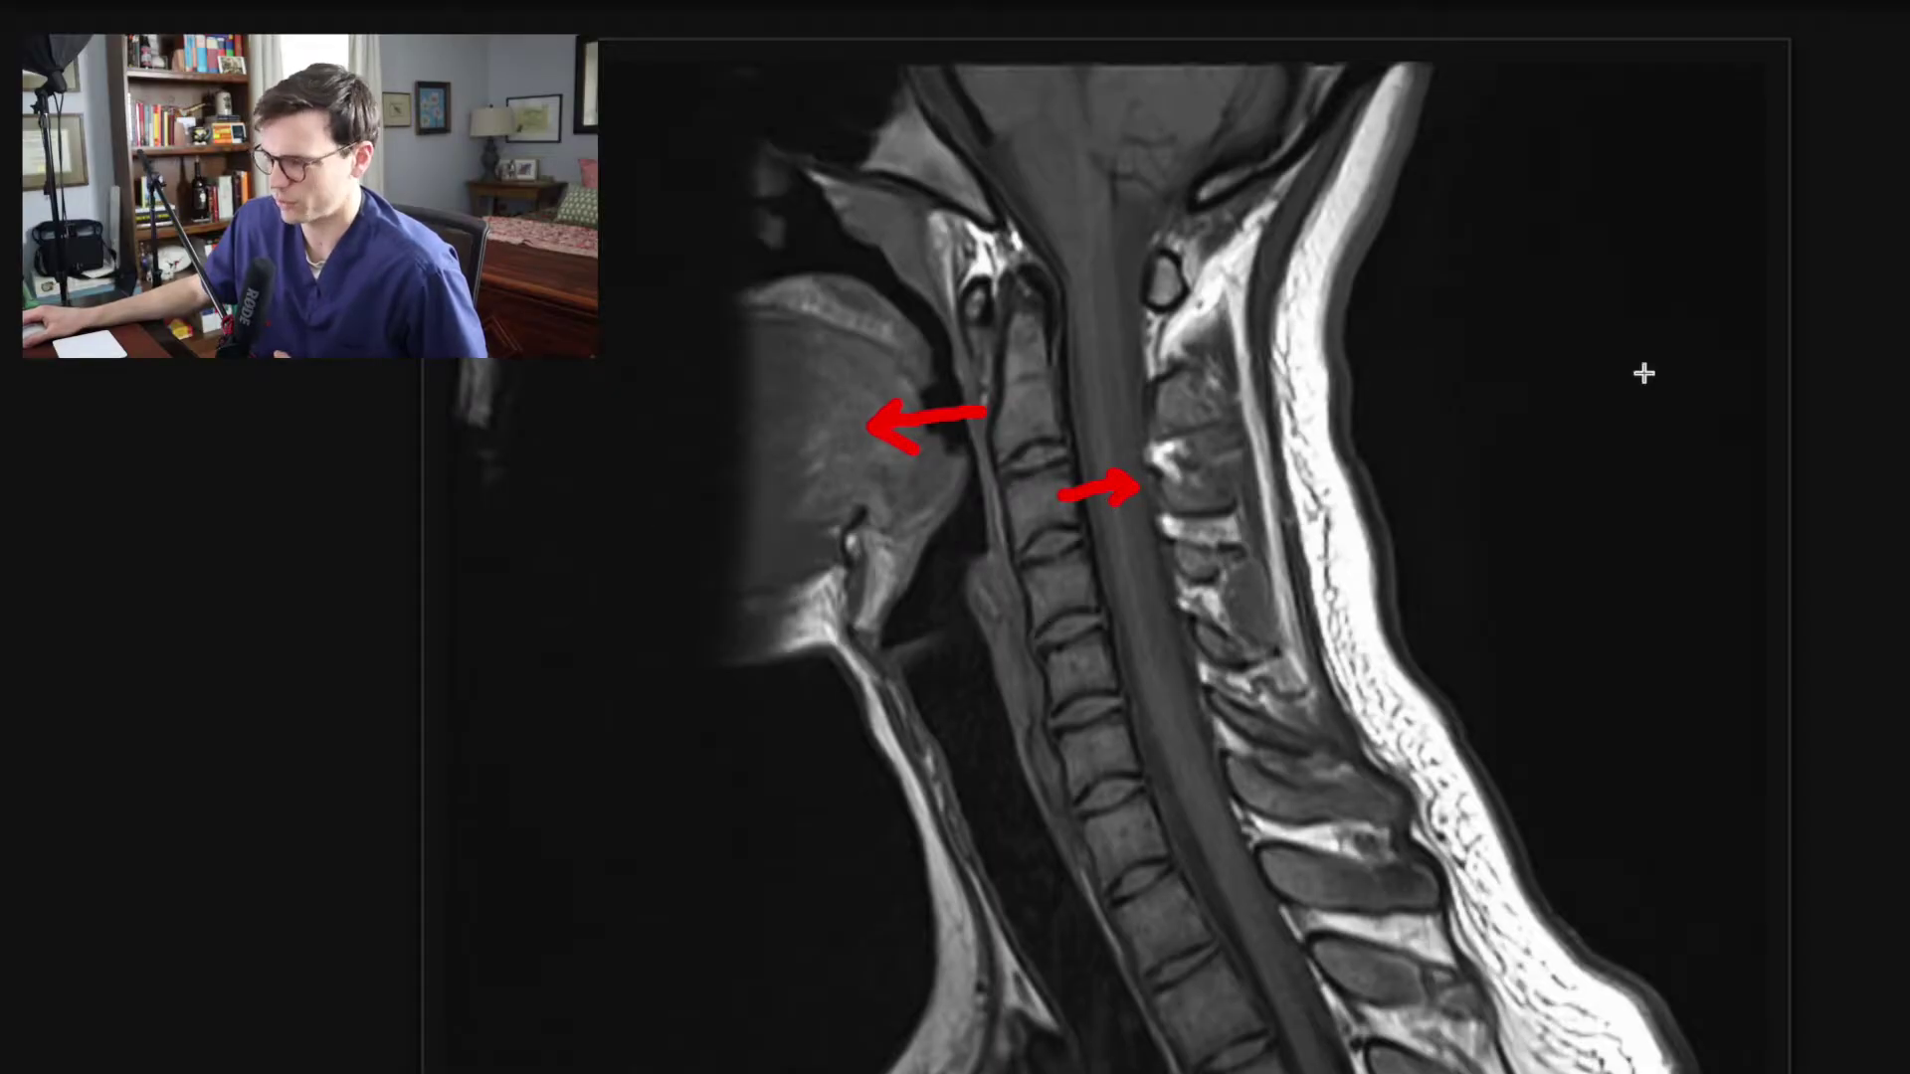
key("Escape")
- Circle the upper cervical vertebra in red, then clear the circle
scroll(1301, 474, "down", 5)
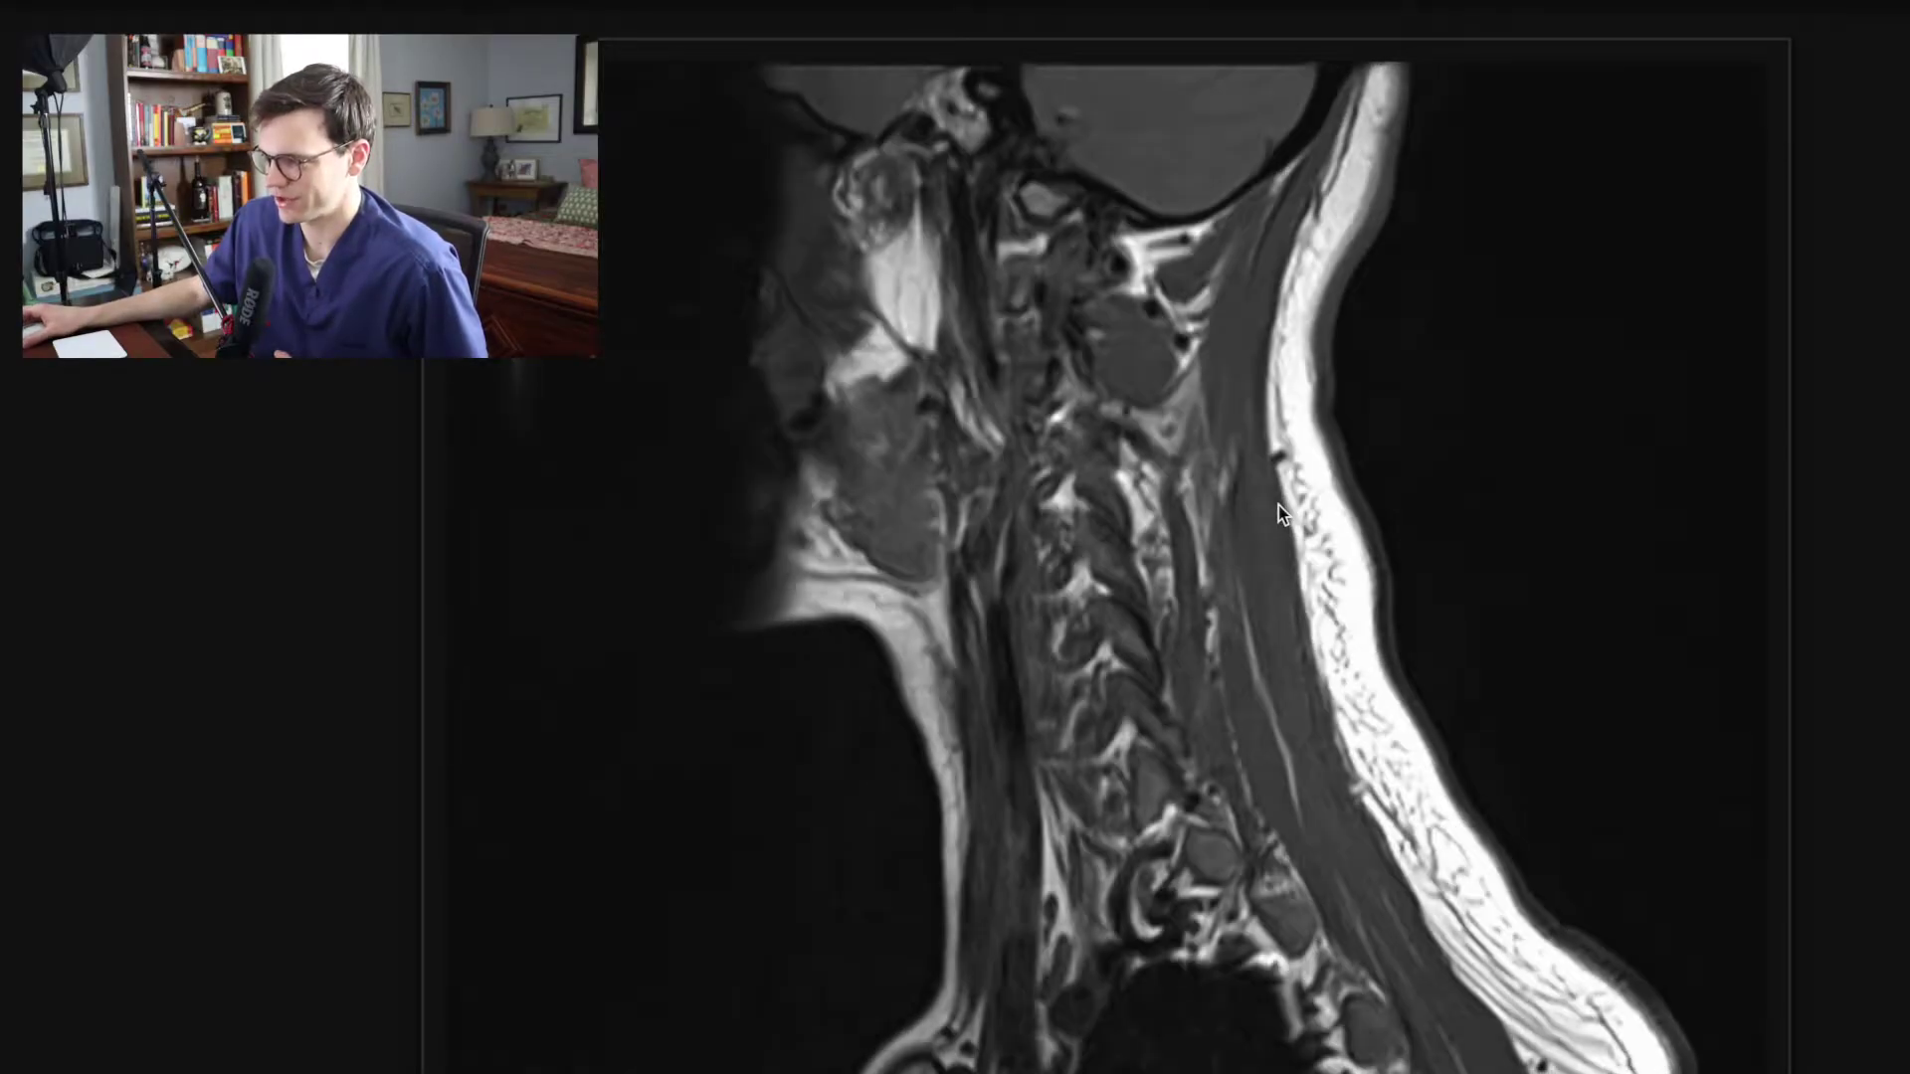
scroll(1277, 508, "up", 2)
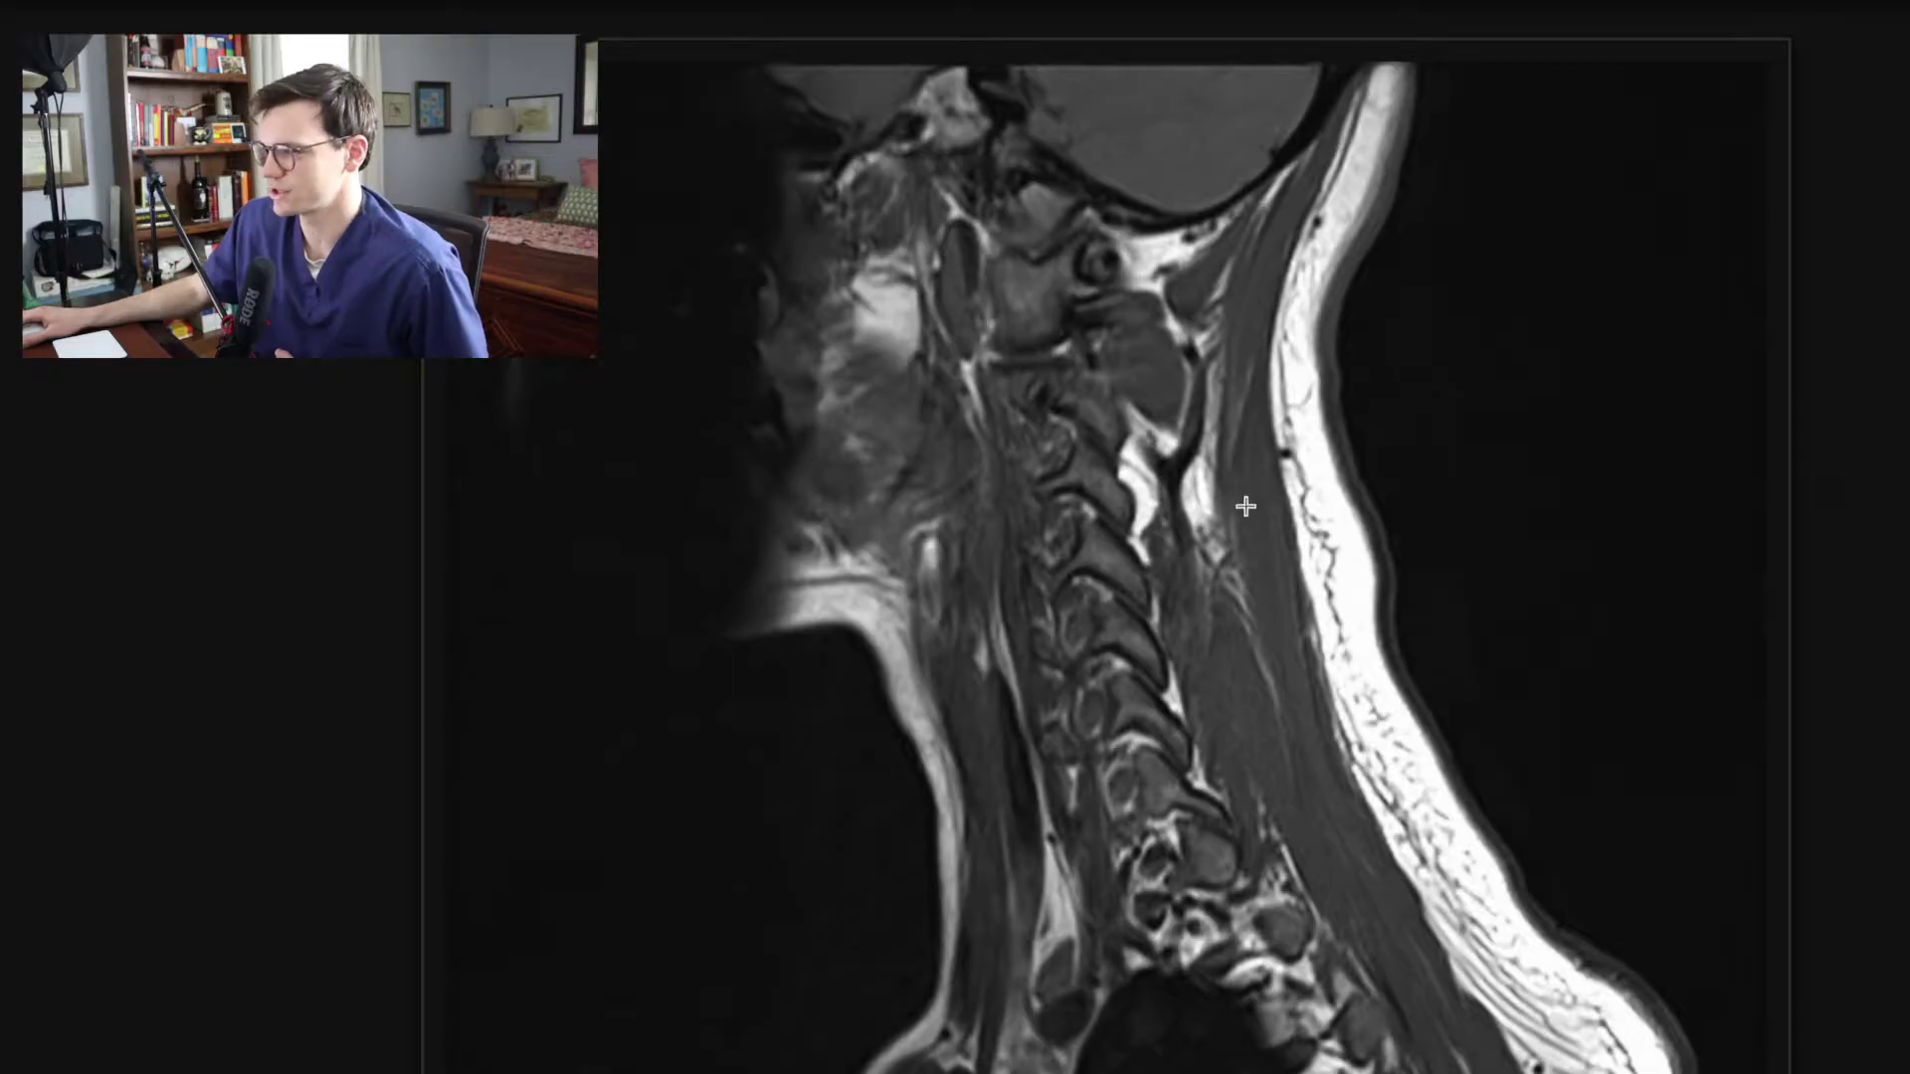
mouse_move(1131, 403)
left_mouse_down()
mouse_move(1046, 407)
mouse_move(1049, 478)
mouse_move(1157, 467)
mouse_move(1100, 399)
left_mouse_up()
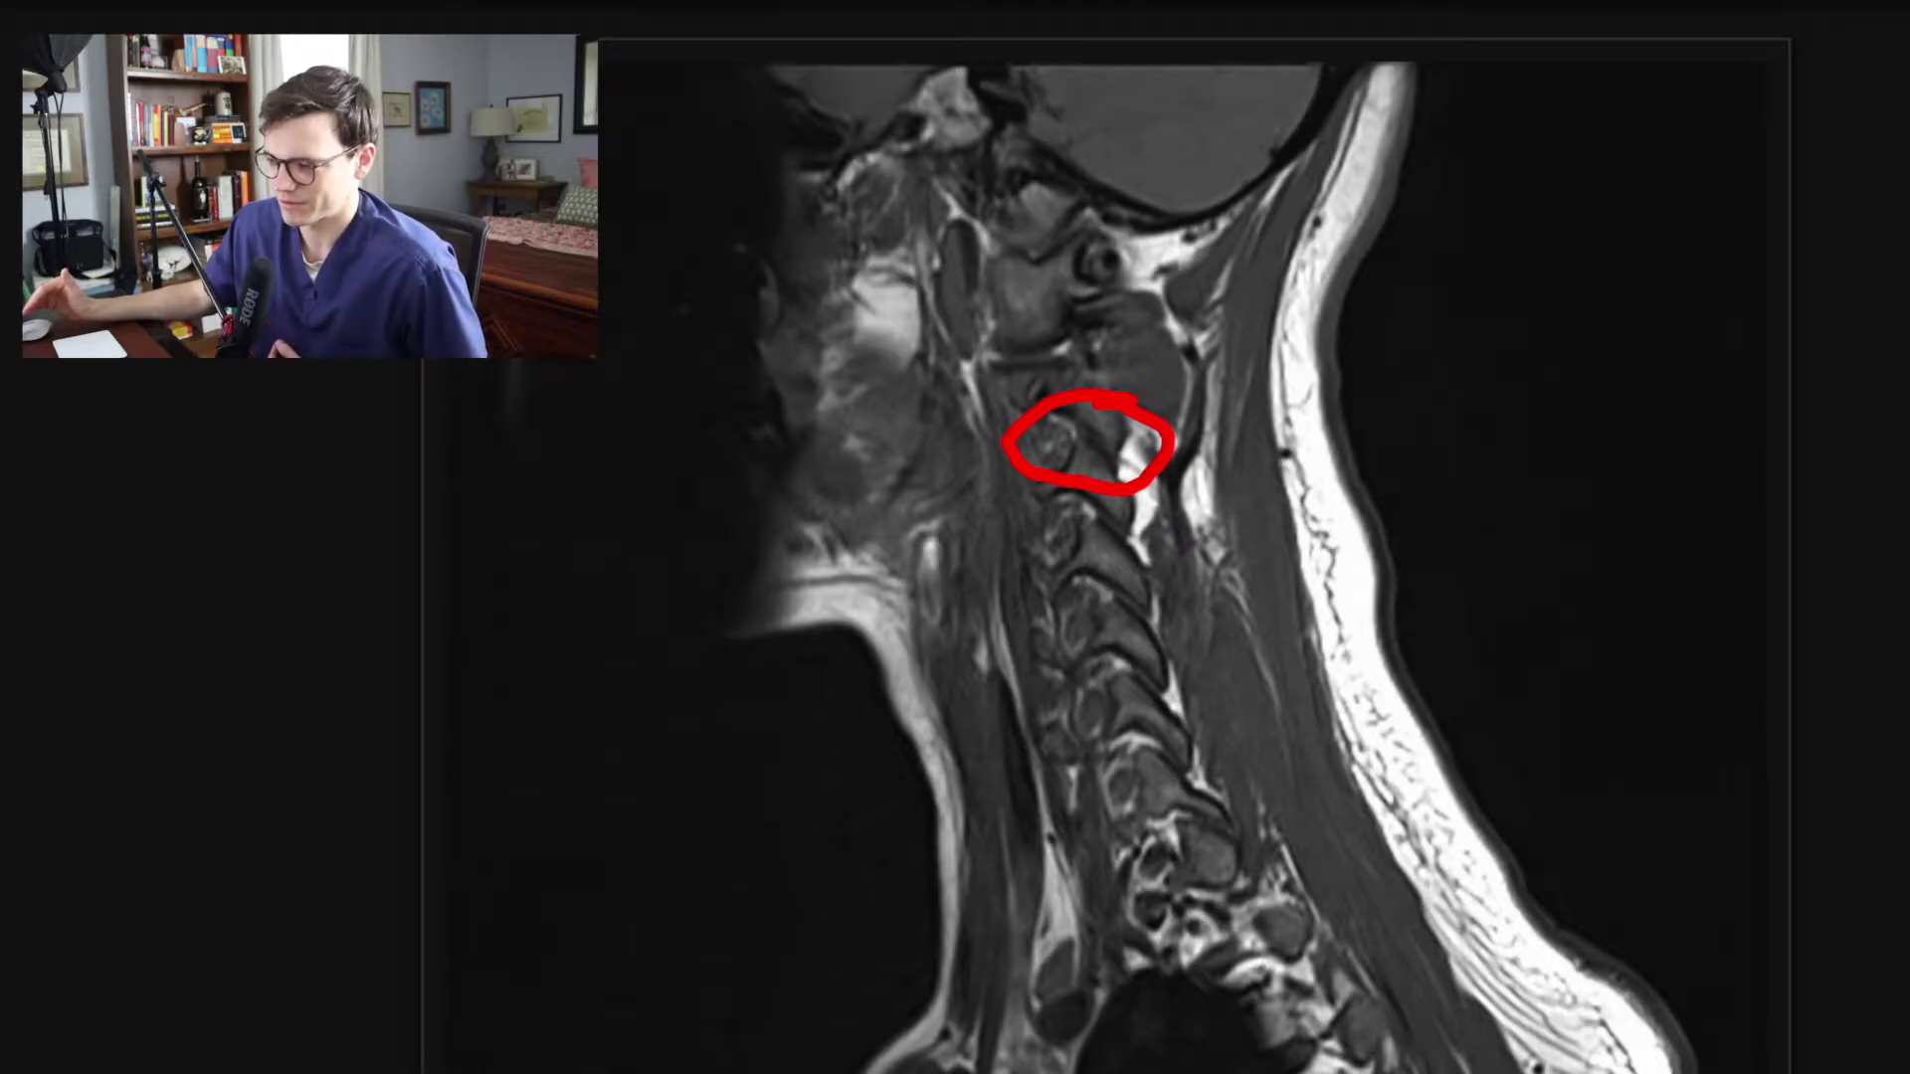
key("Right")
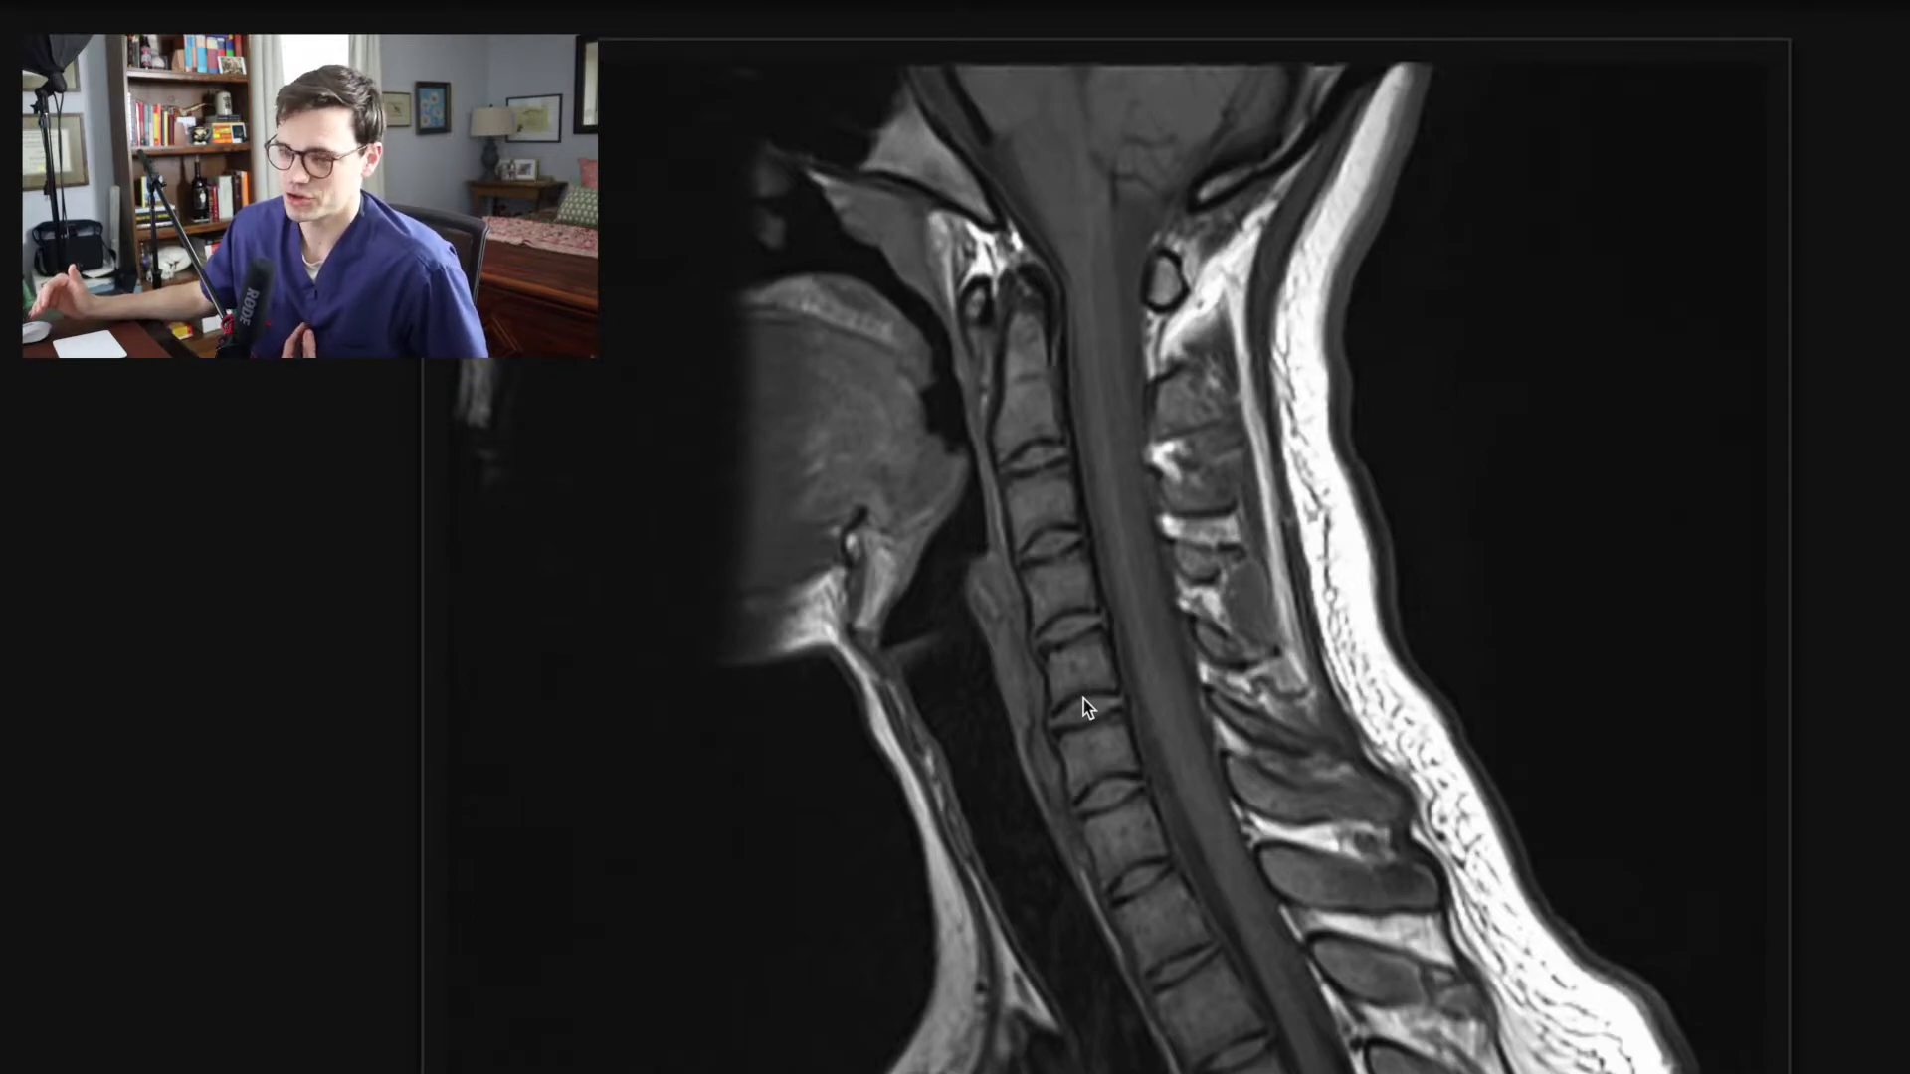
- Mark the cord's front and back with red lines and an arrow, erase them, and switch to T2 sagittal
scroll(1056, 567, "down", 2)
scroll(1050, 637, "up", 2)
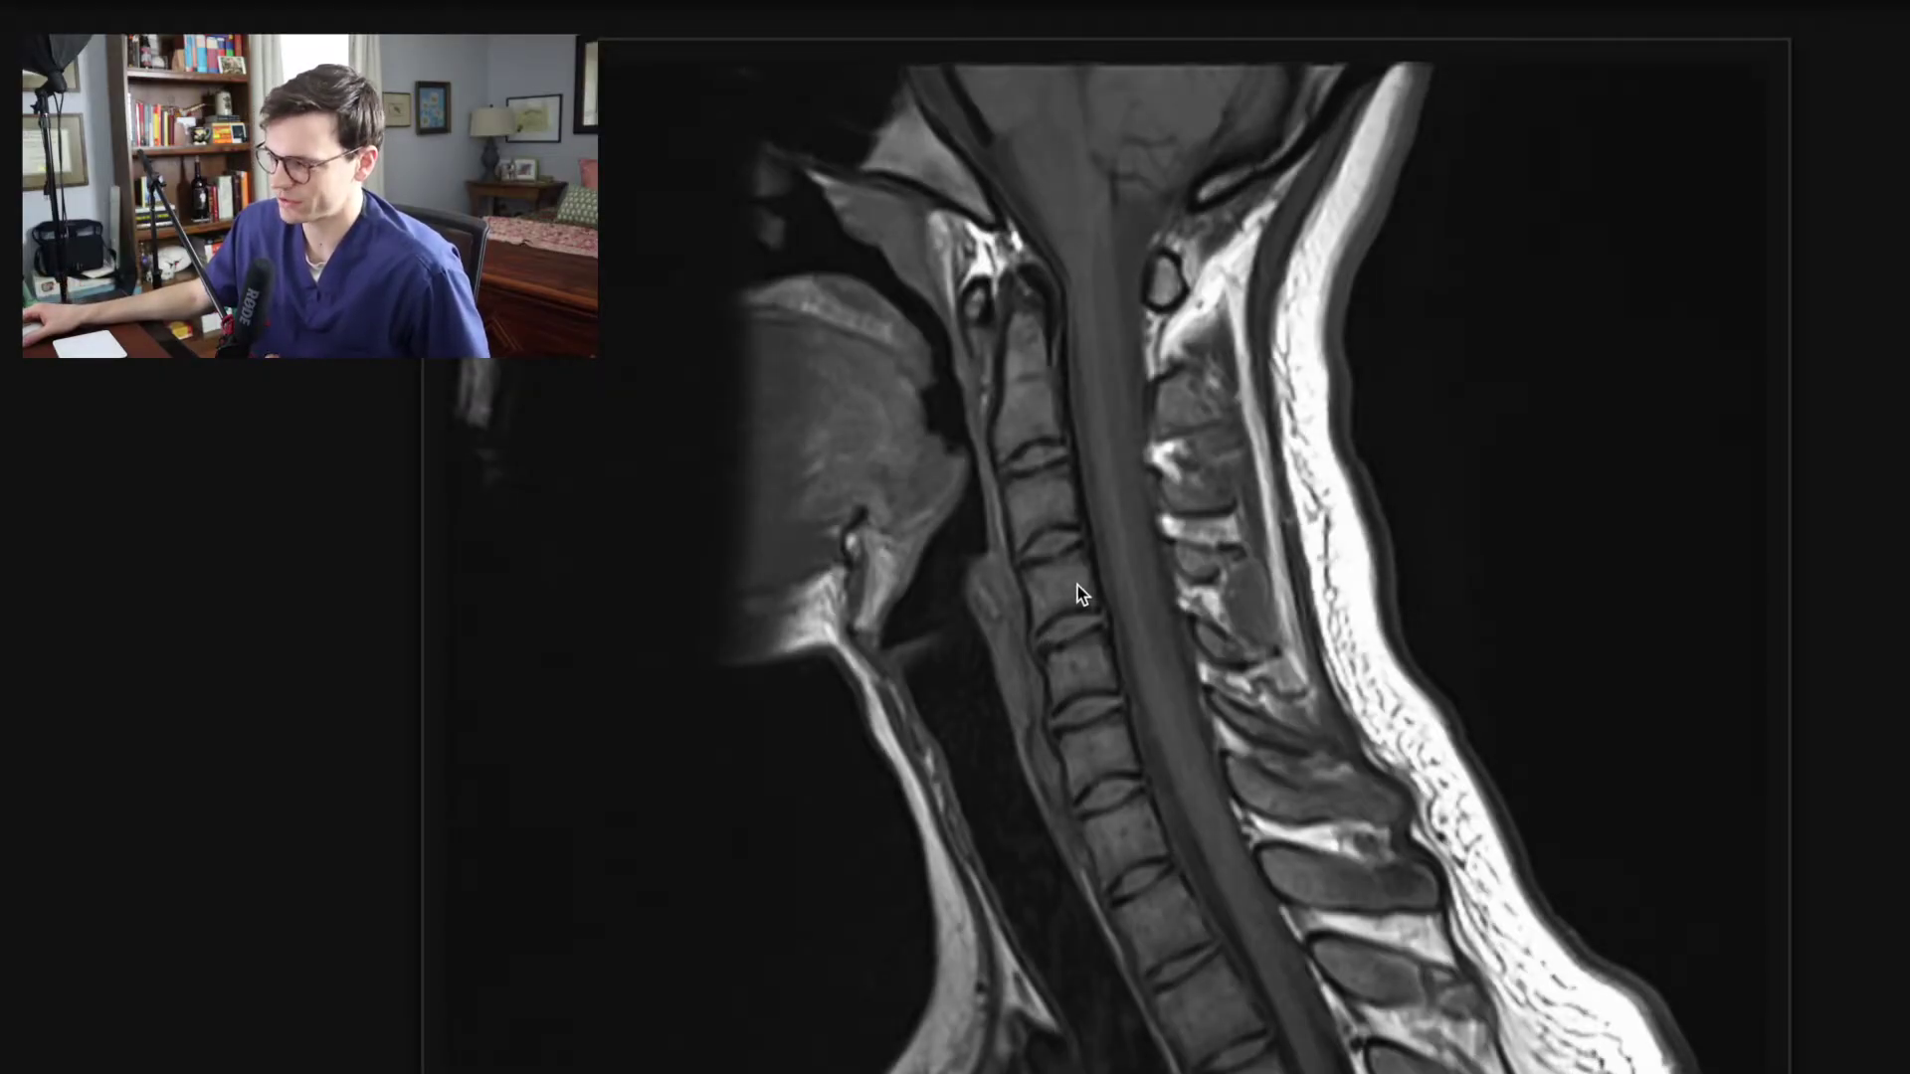
scroll(1025, 595, "down", 2)
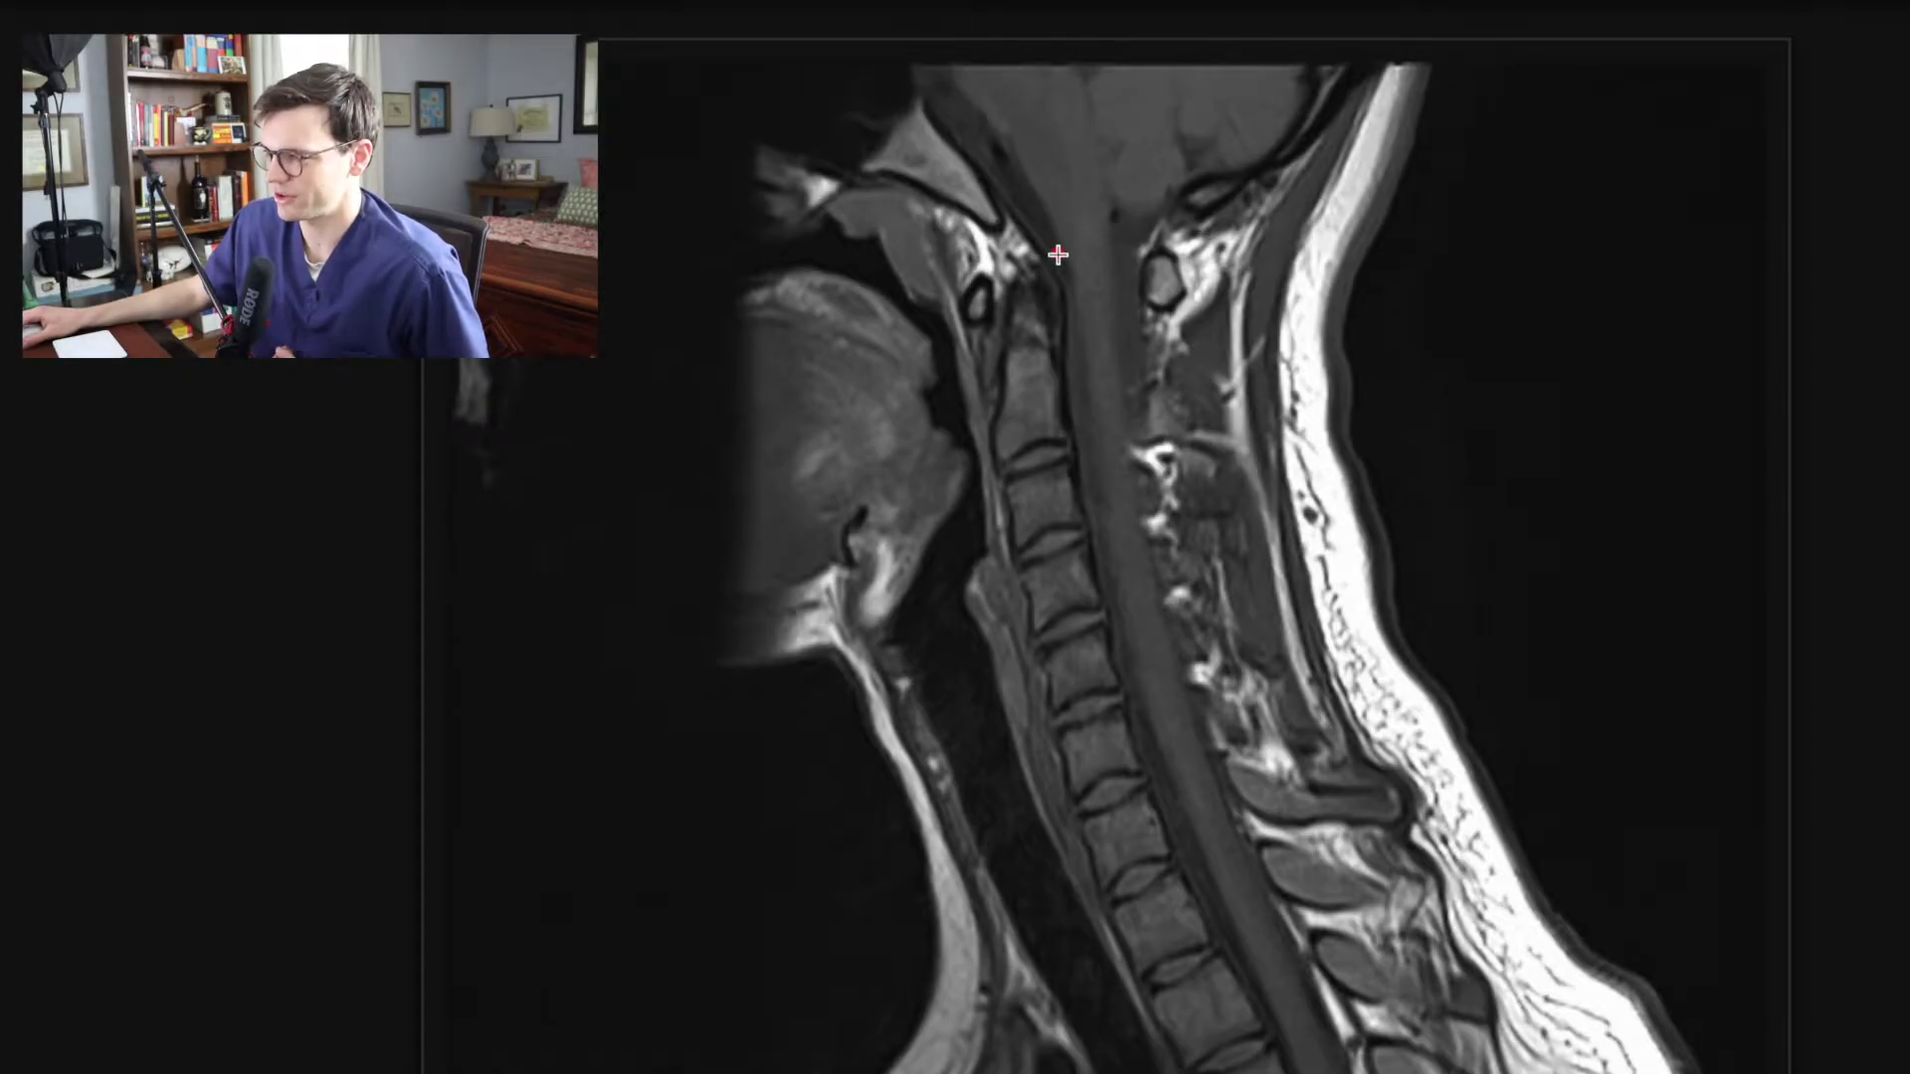
left_click_drag(1065, 287, 1086, 505)
left_click_drag(1139, 295, 1162, 518)
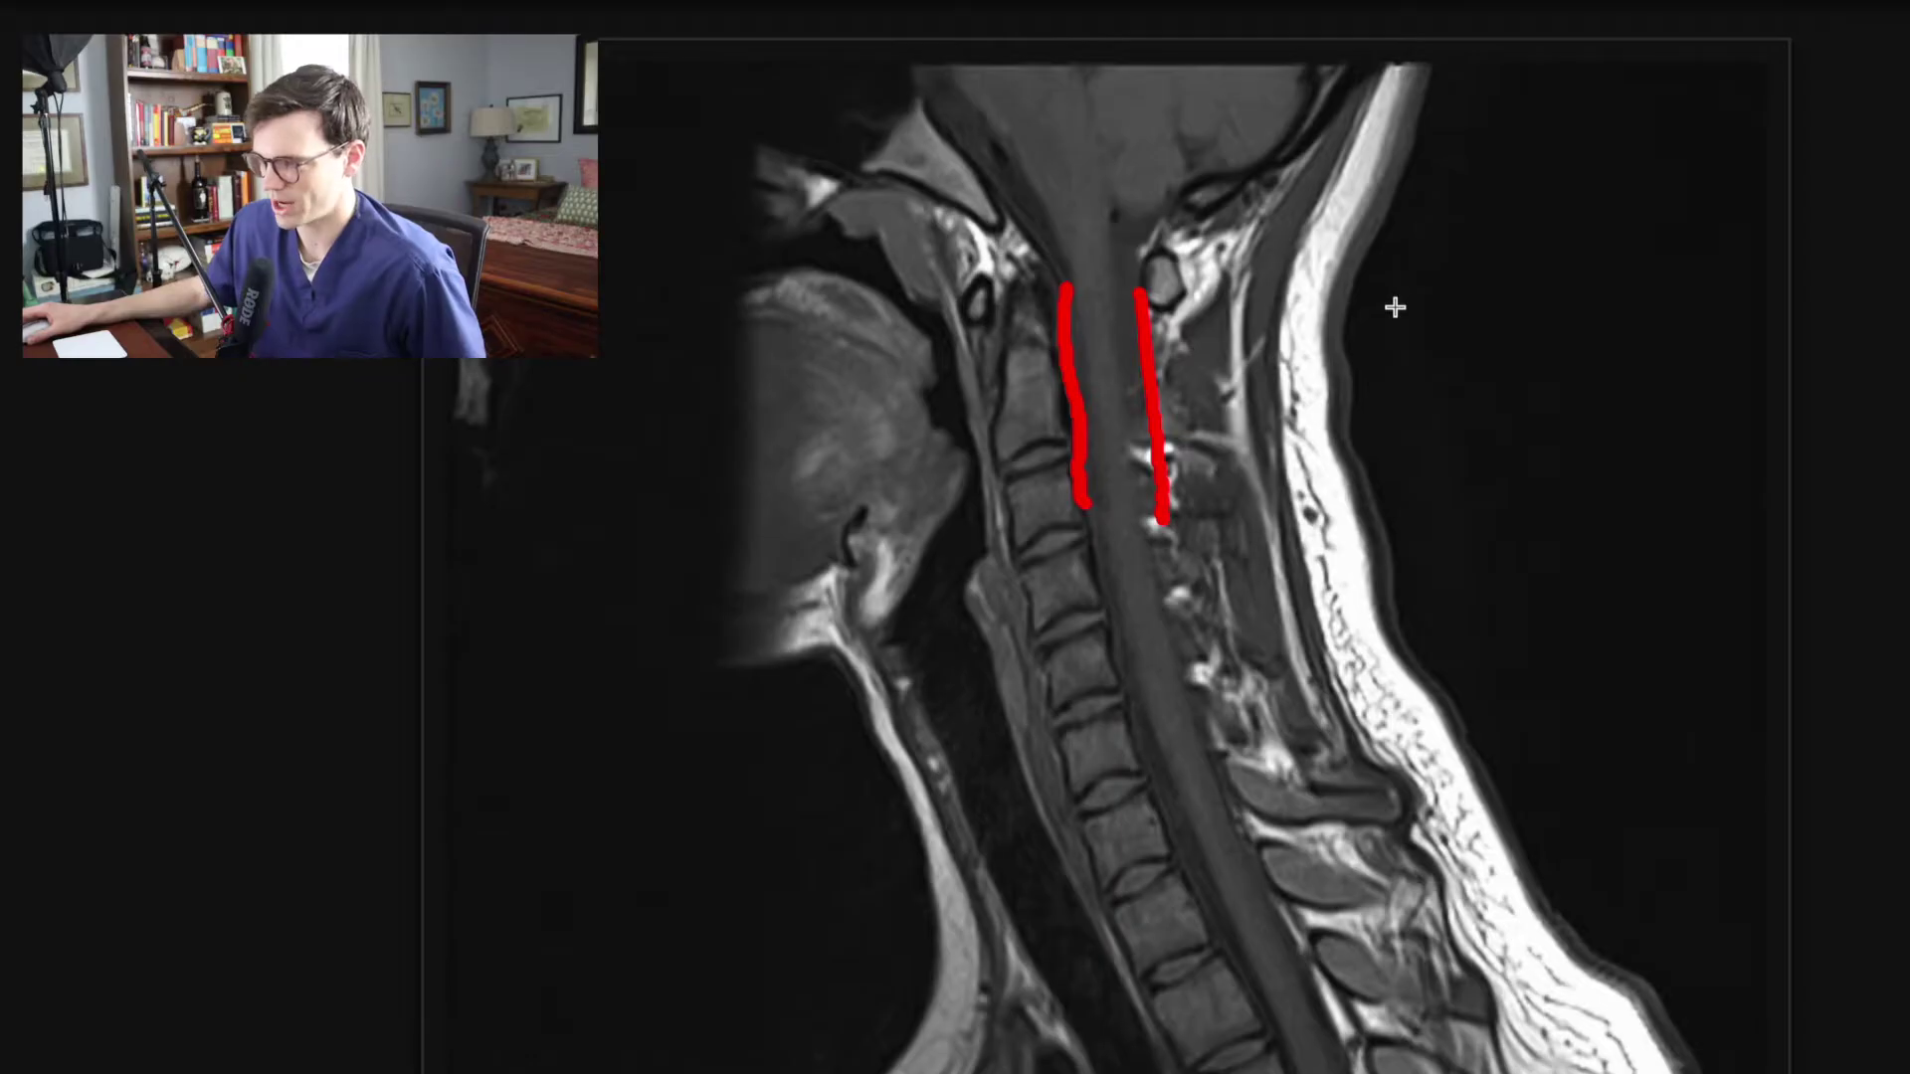
mouse_move(1270, 562)
left_mouse_down()
mouse_move(1170, 558)
mouse_move(1160, 582)
mouse_move(1190, 587)
left_mouse_up()
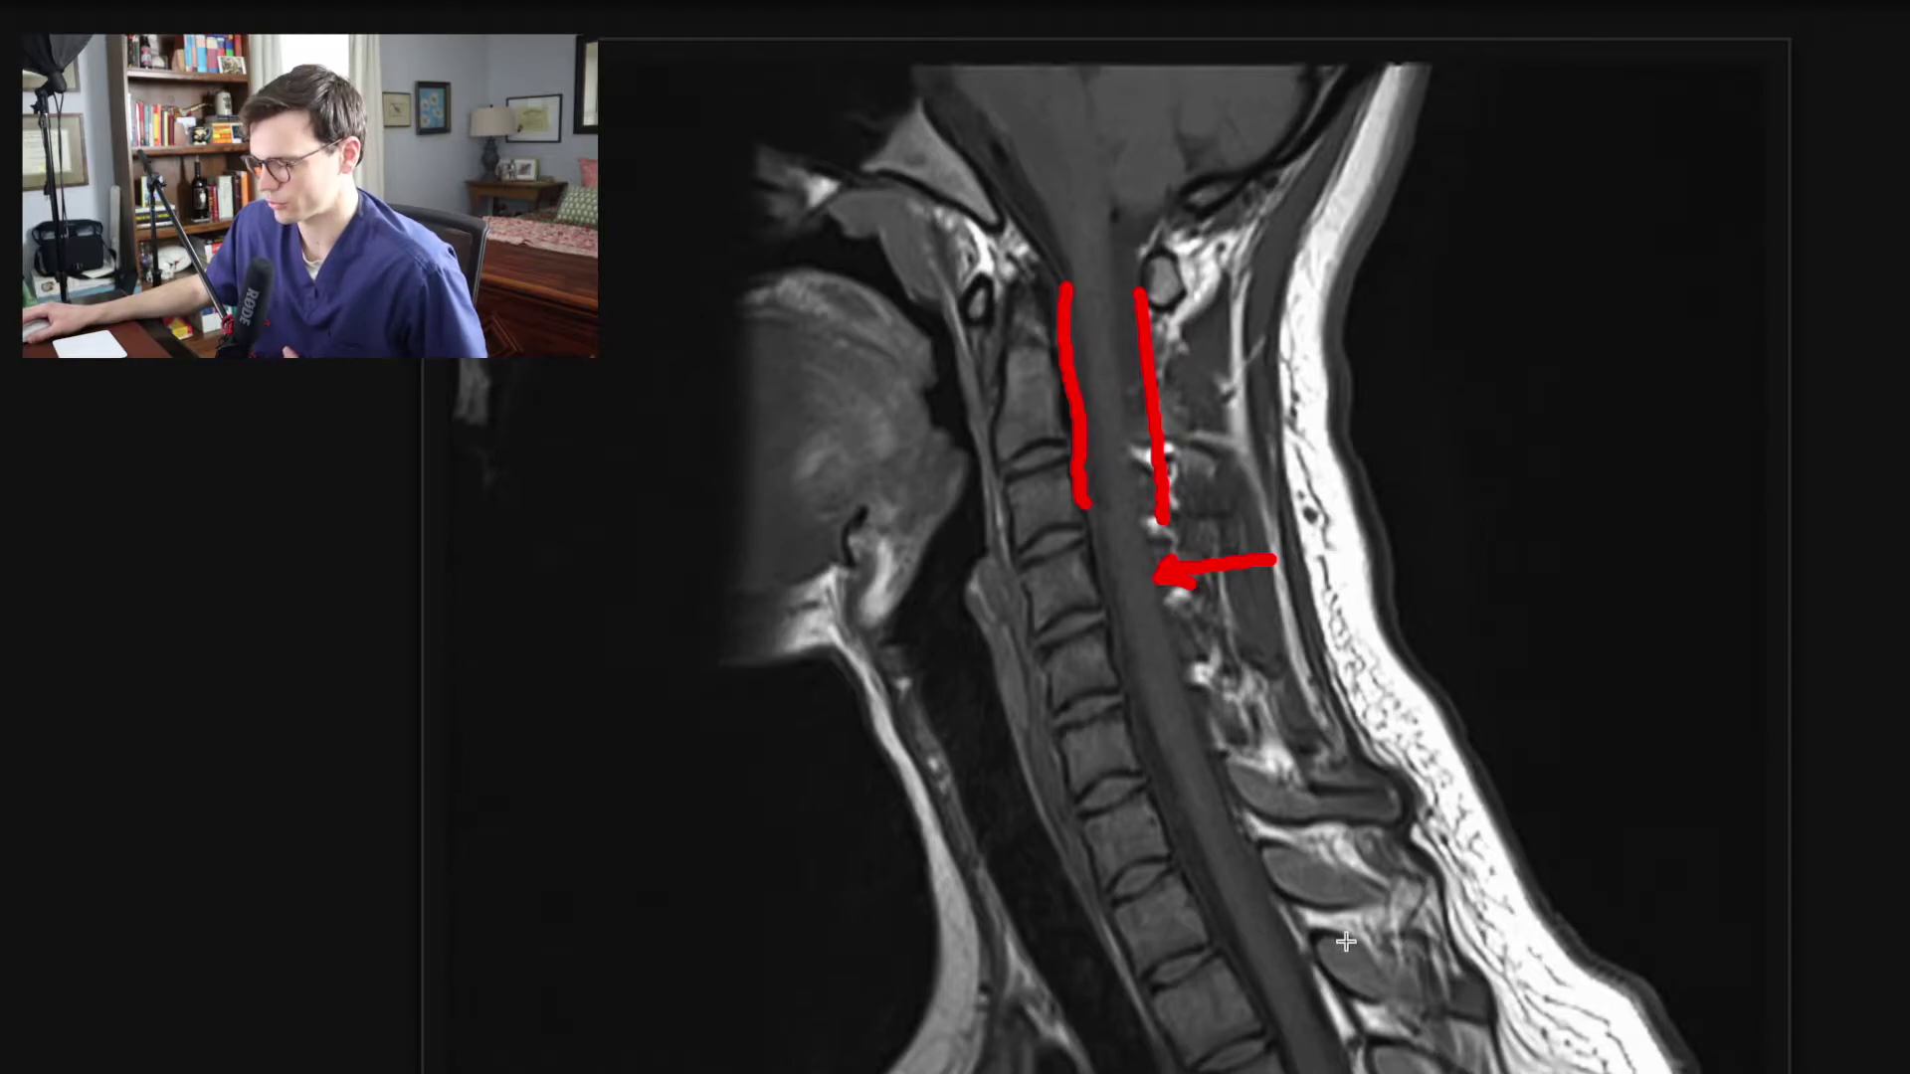
key("Escape")
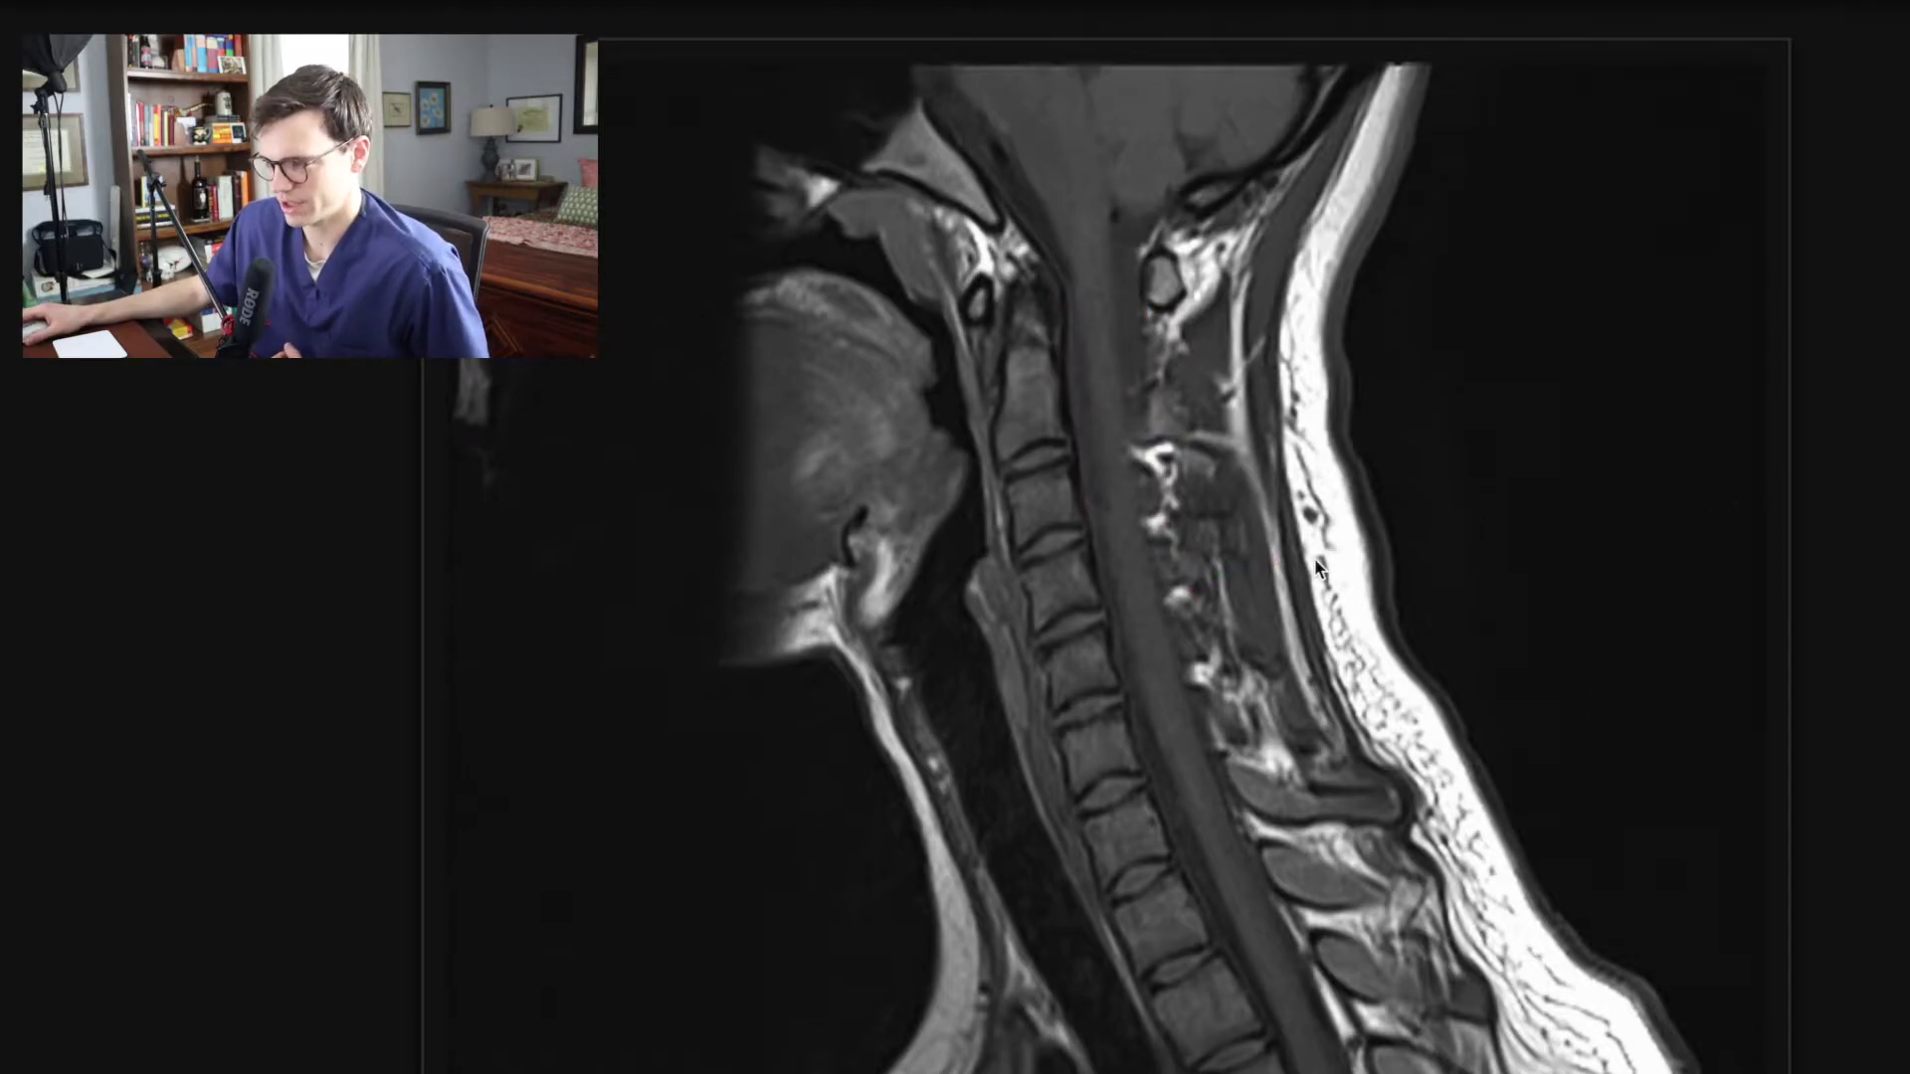
scroll(1327, 581, "down", 1)
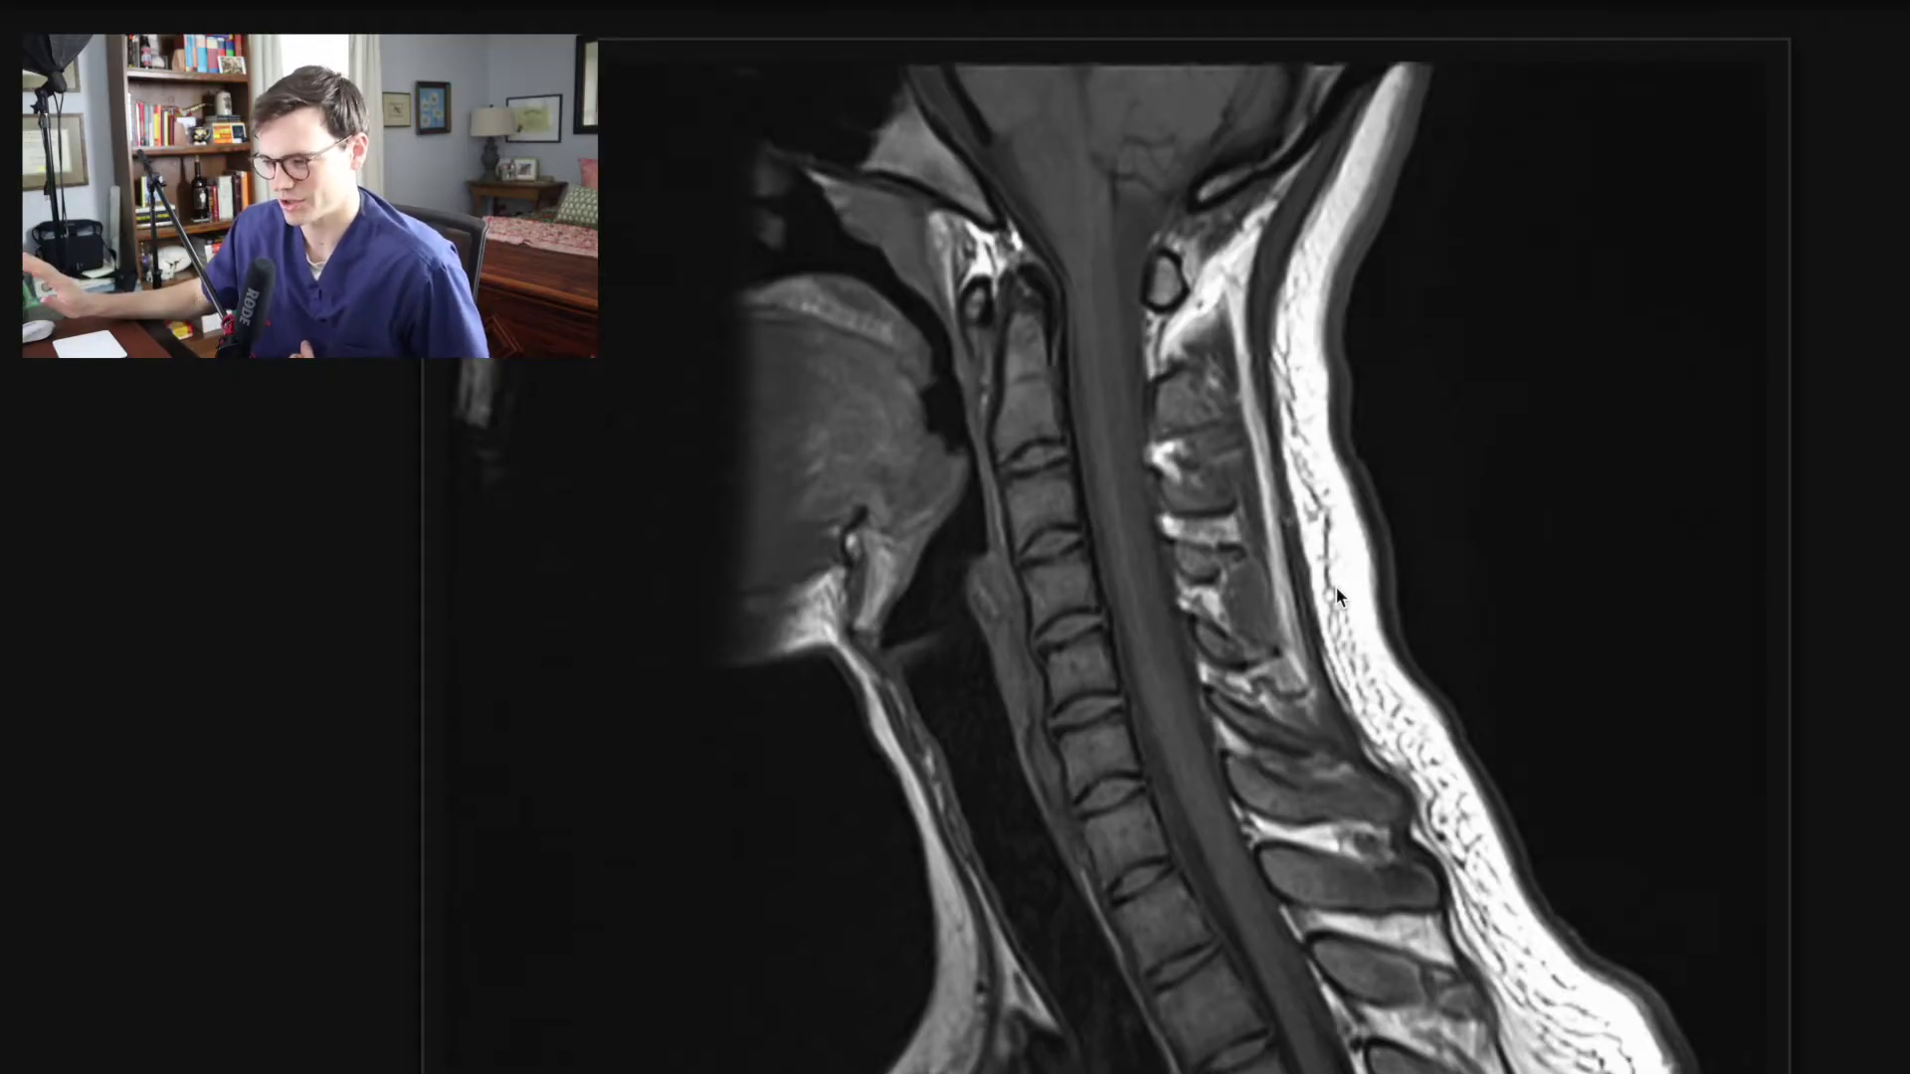
left_click(1335, 587)
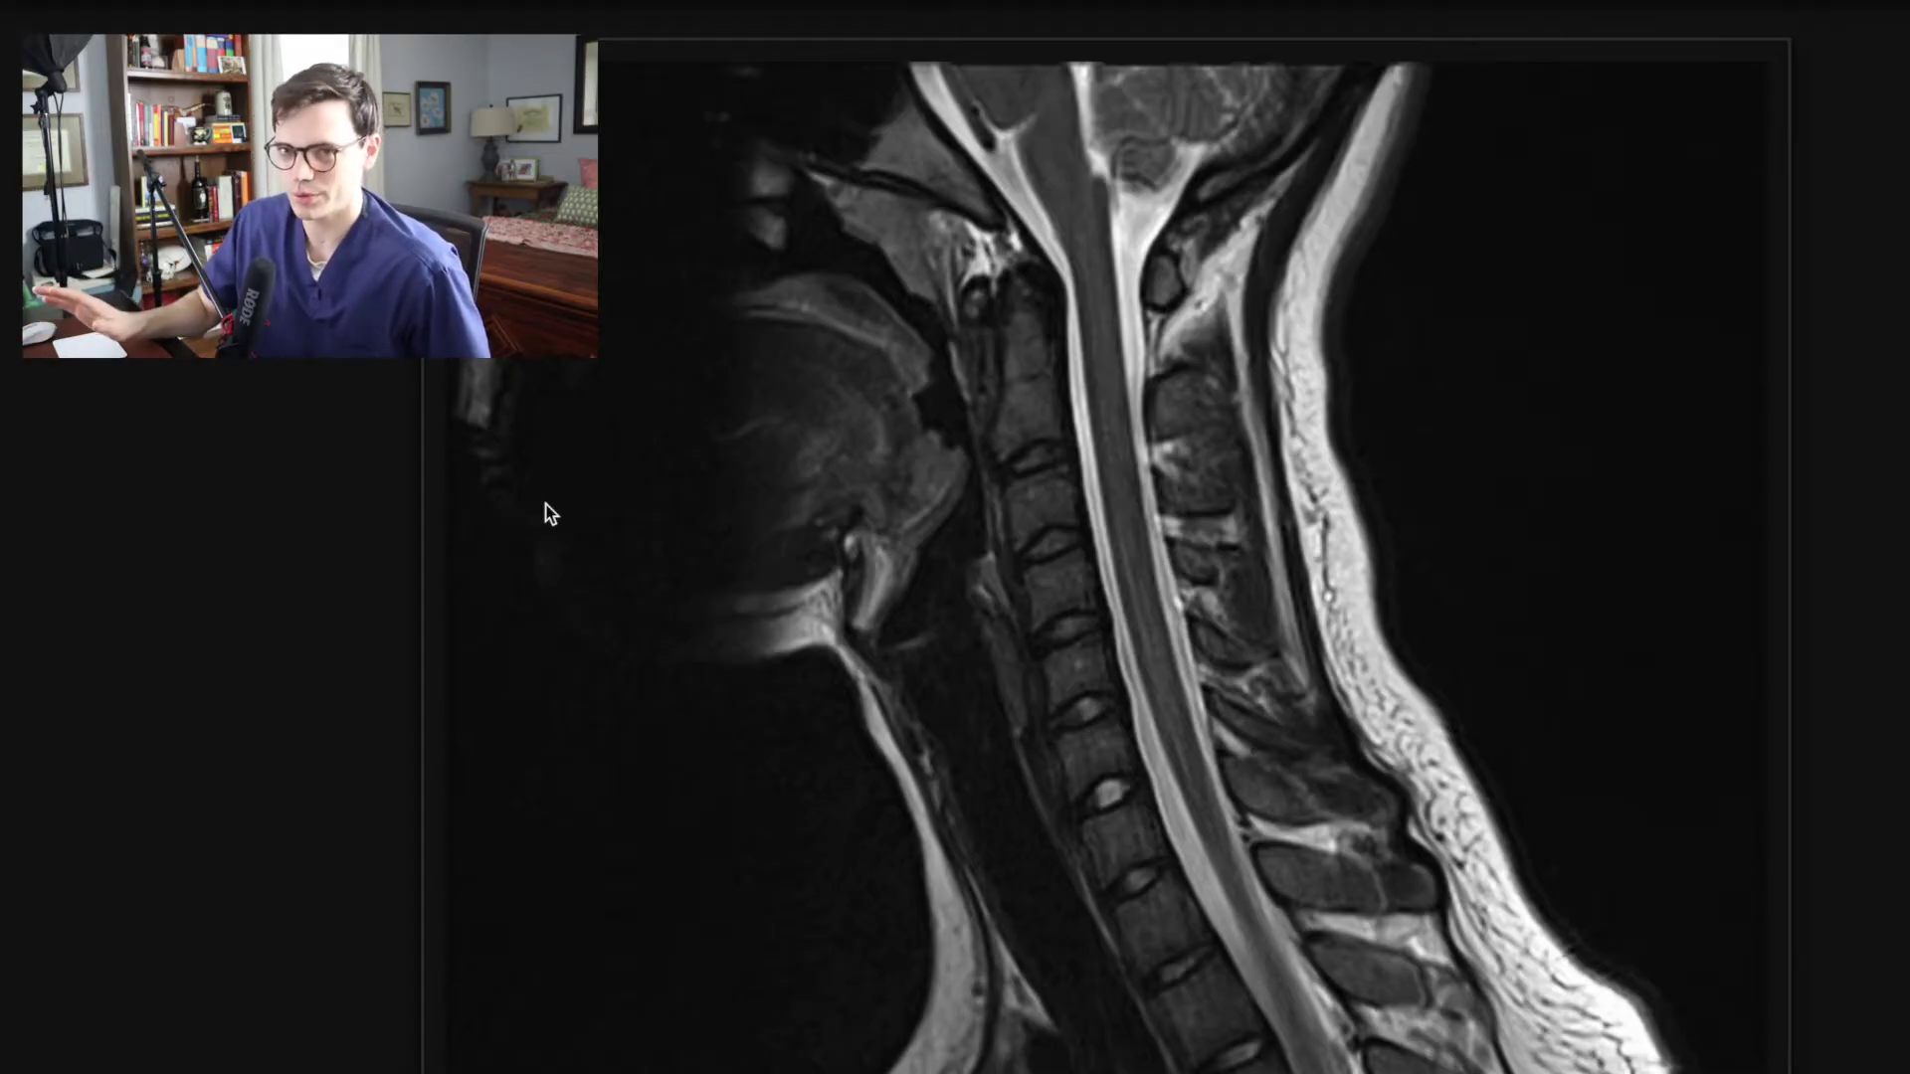
- Scroll back and forth through the T2 sagittal cervical slices
scroll(656, 509, "down", 6)
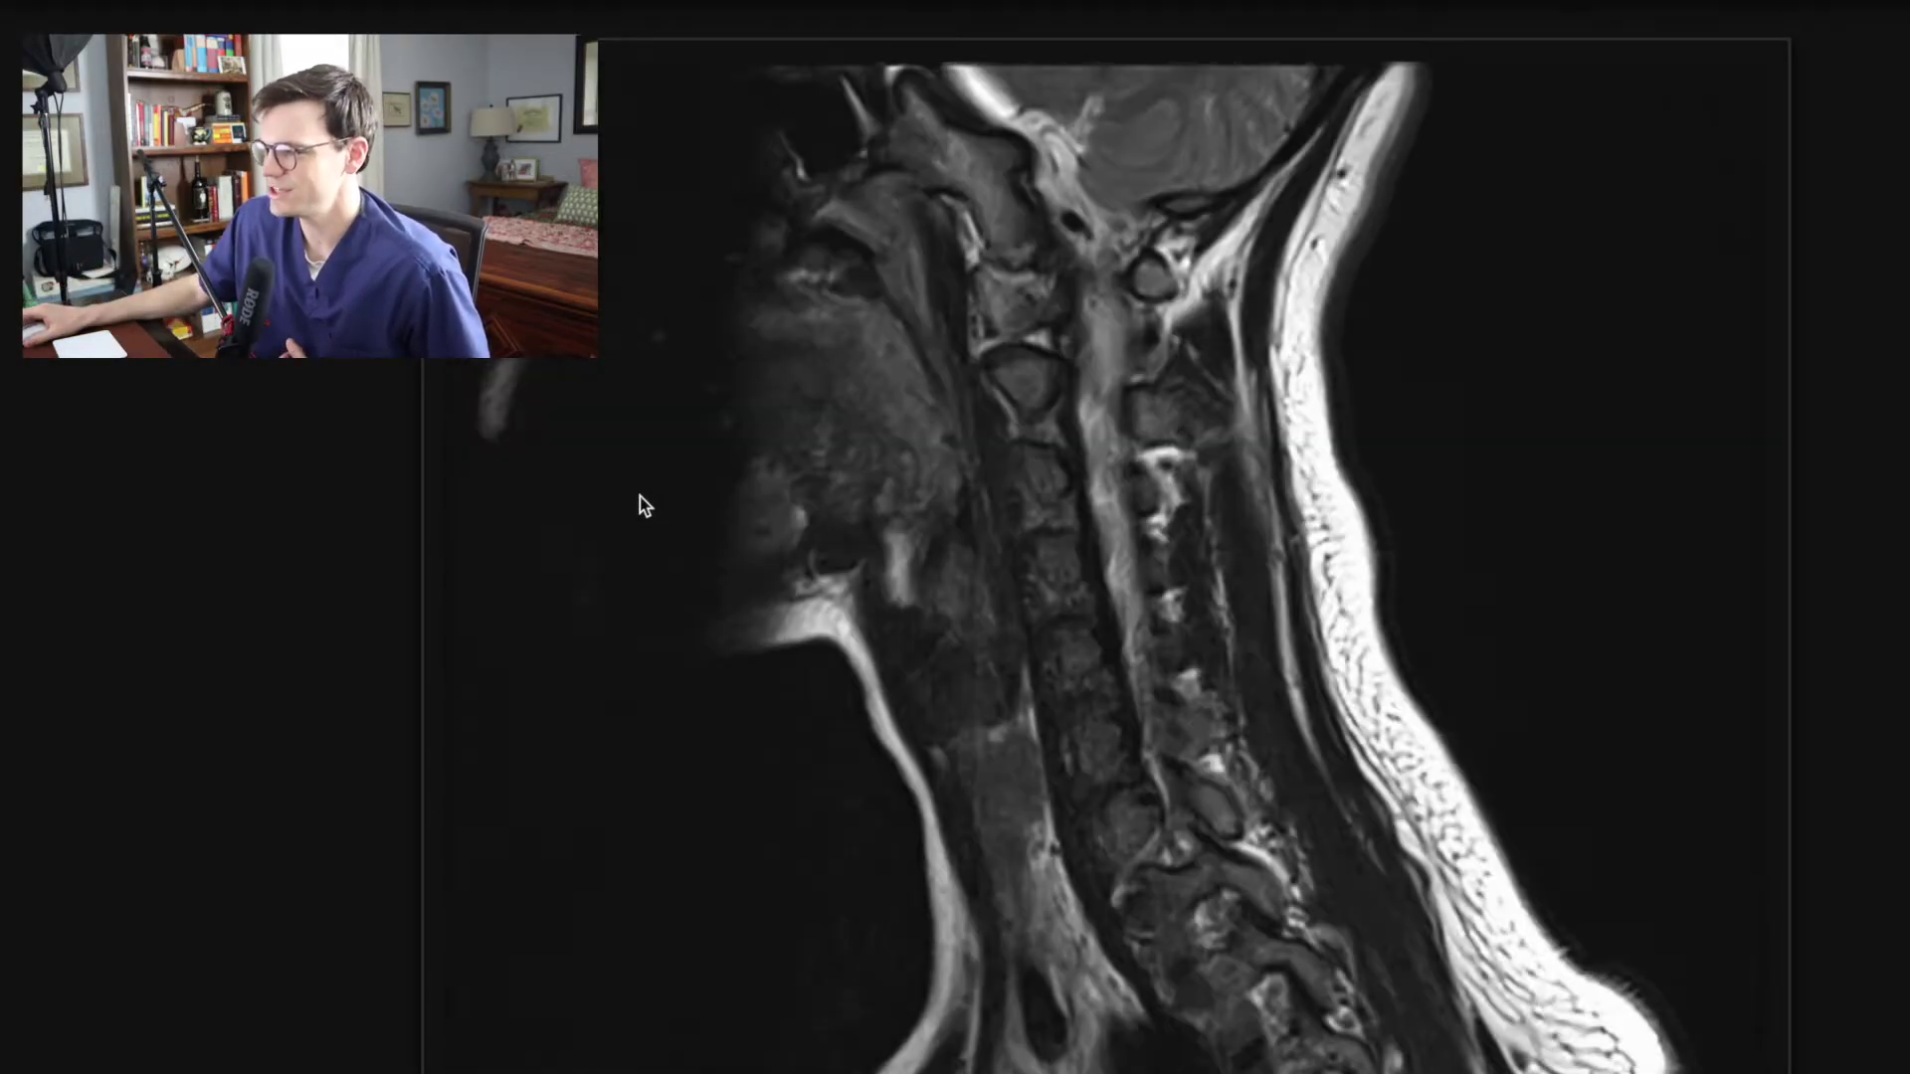
scroll(631, 487, "up", 5)
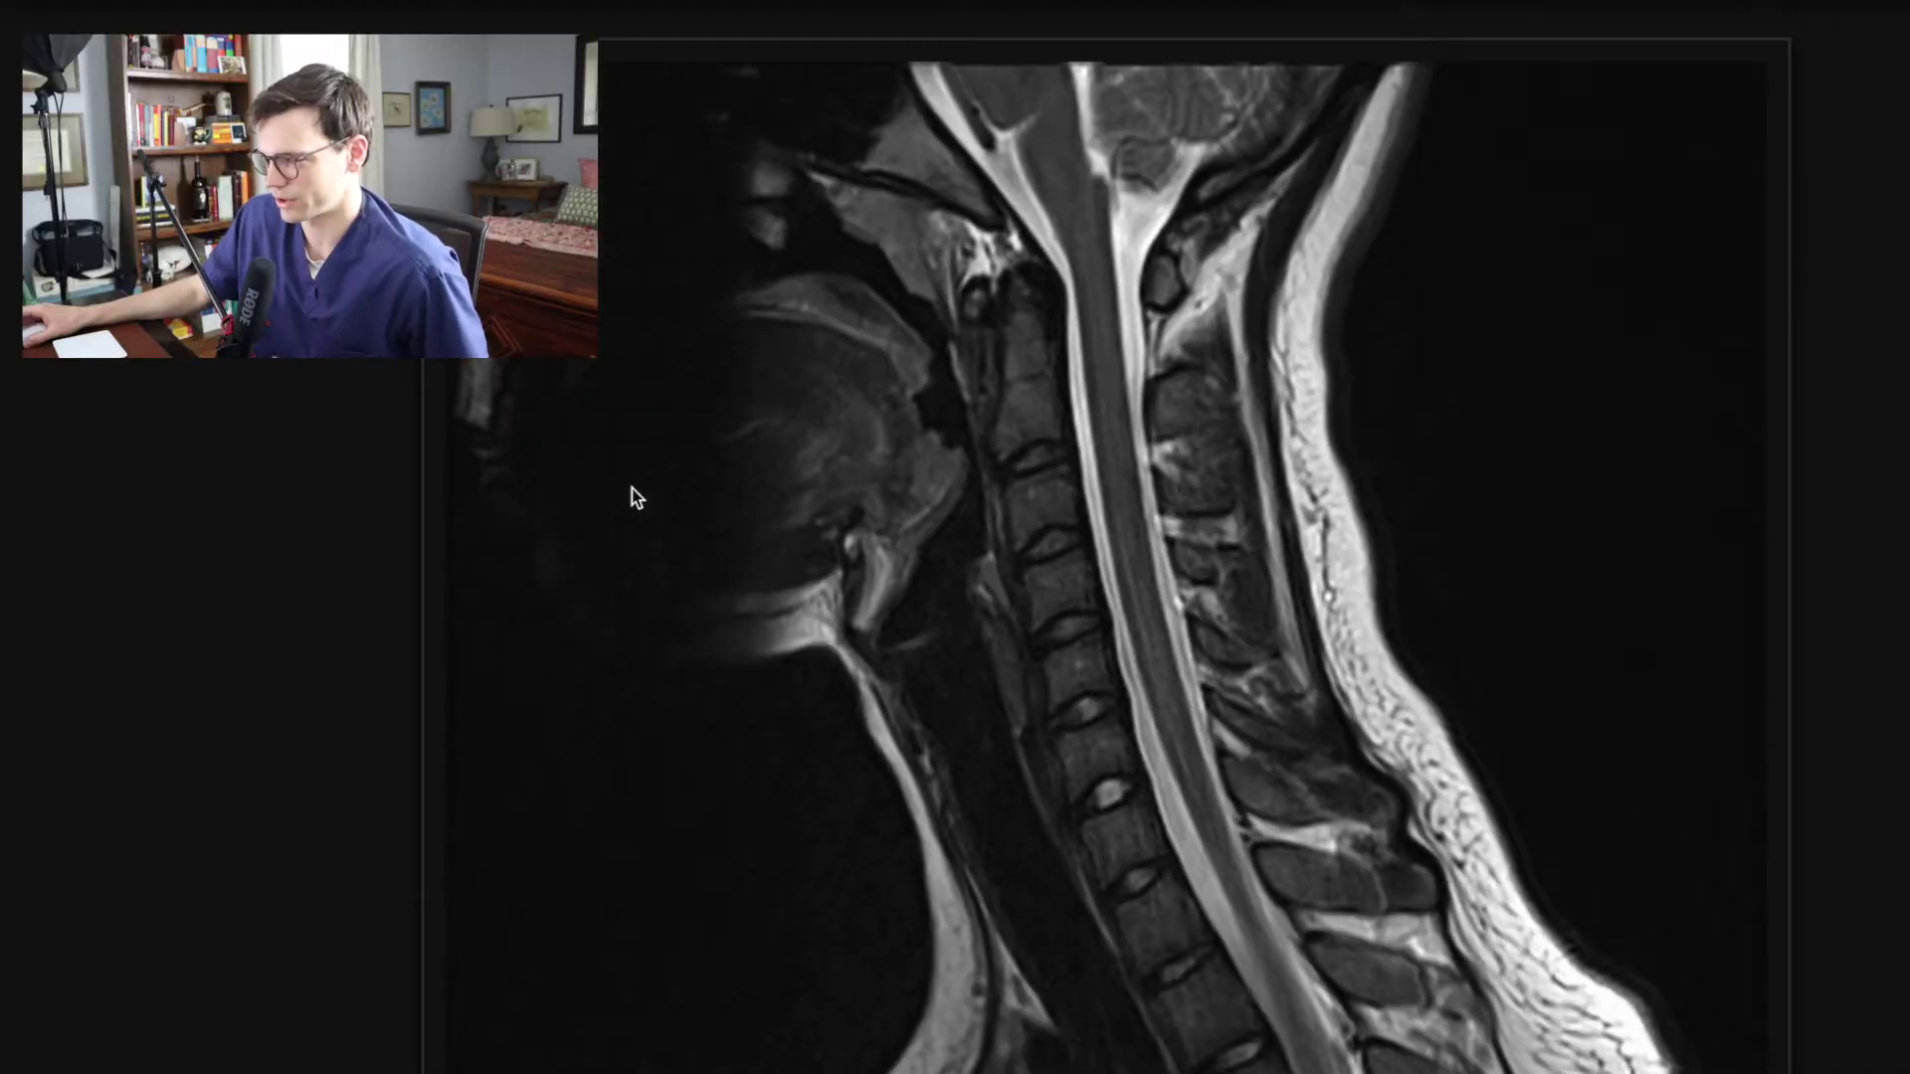
scroll(633, 487, "down", 3)
scroll(634, 488, "up", 3)
scroll(635, 487, "down", 3)
scroll(636, 488, "up", 3)
scroll(637, 488, "down", 4)
scroll(642, 497, "up", 4)
scroll(641, 499, "down", 4)
scroll(643, 500, "up", 4)
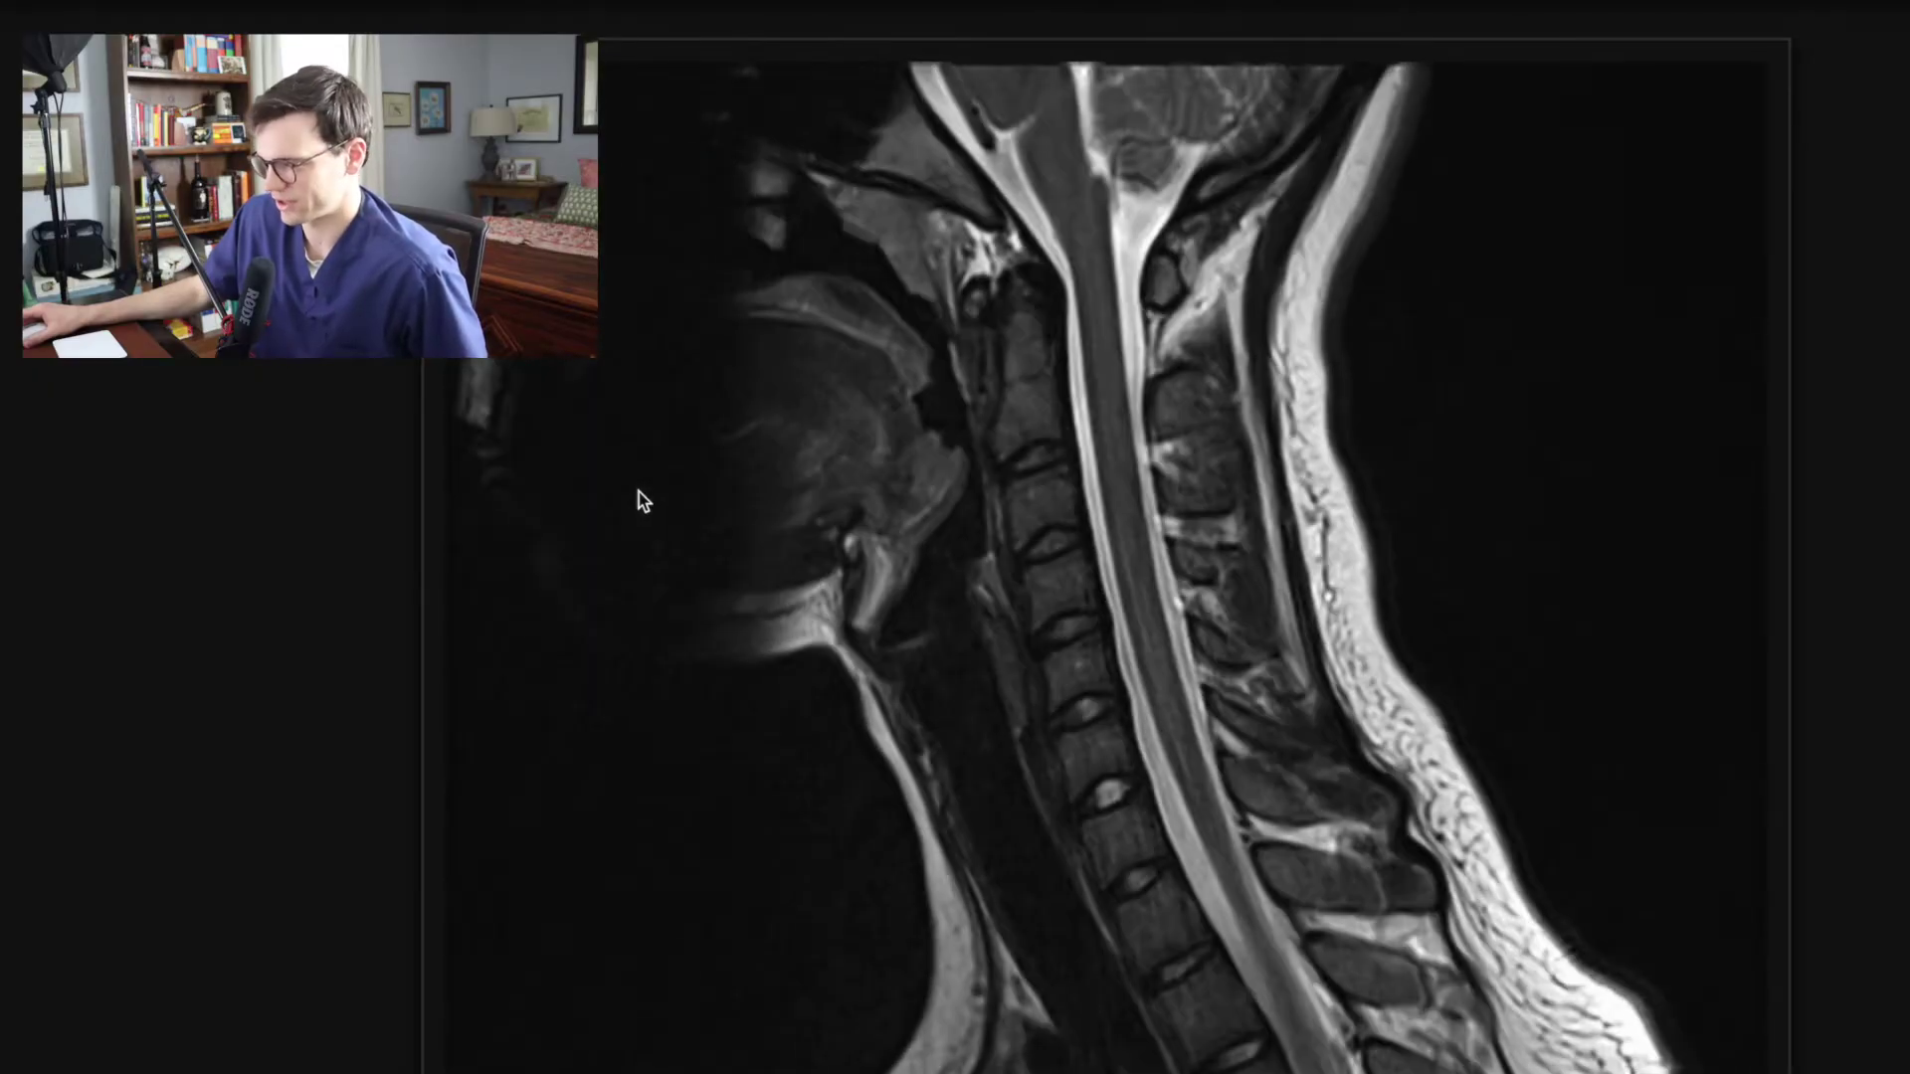
scroll(639, 491, "down", 2)
scroll(623, 463, "down", 1)
scroll(623, 460, "up", 2)
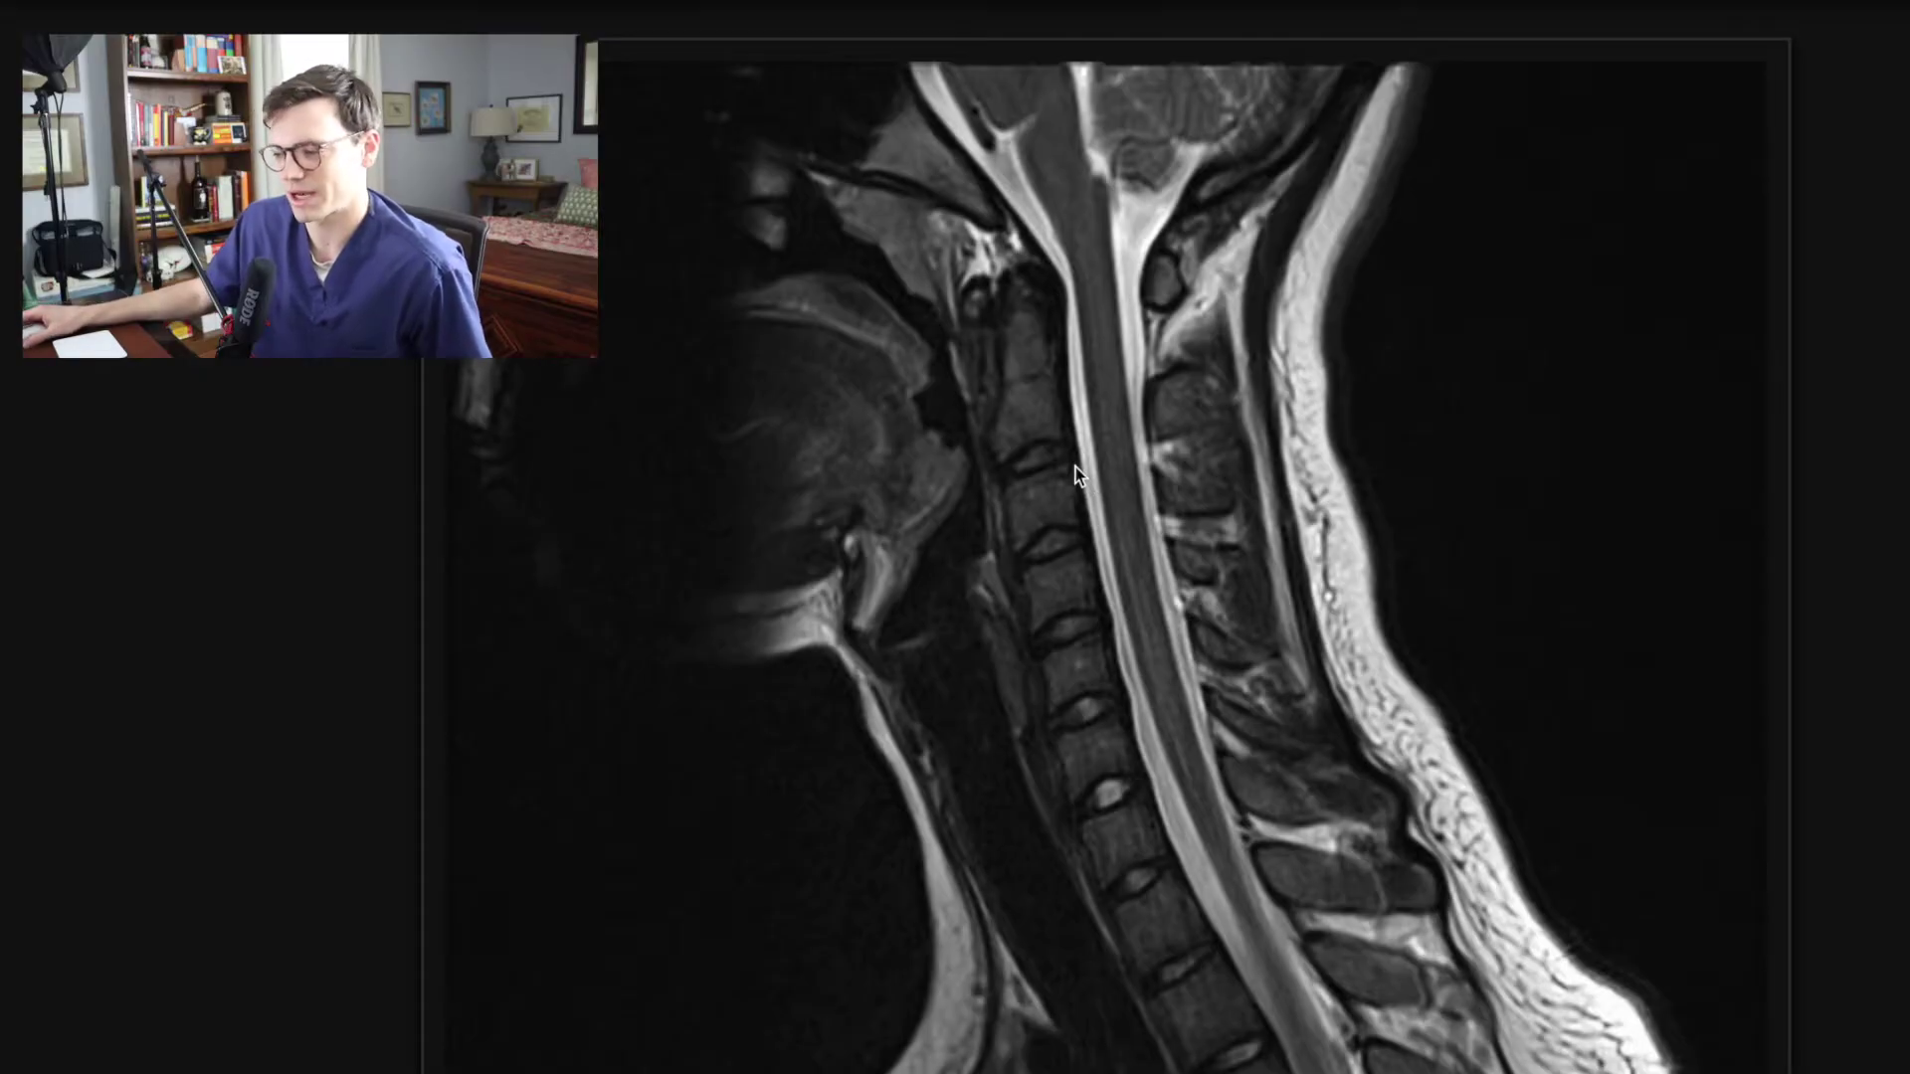
- Scroll on to the STIR sagittal series, stopping near the midline
scroll(1313, 609, "down", 1)
scroll(1313, 609, "down", 3)
scroll(1313, 609, "up", 3)
scroll(1311, 609, "down", 4)
scroll(1311, 609, "up", 4)
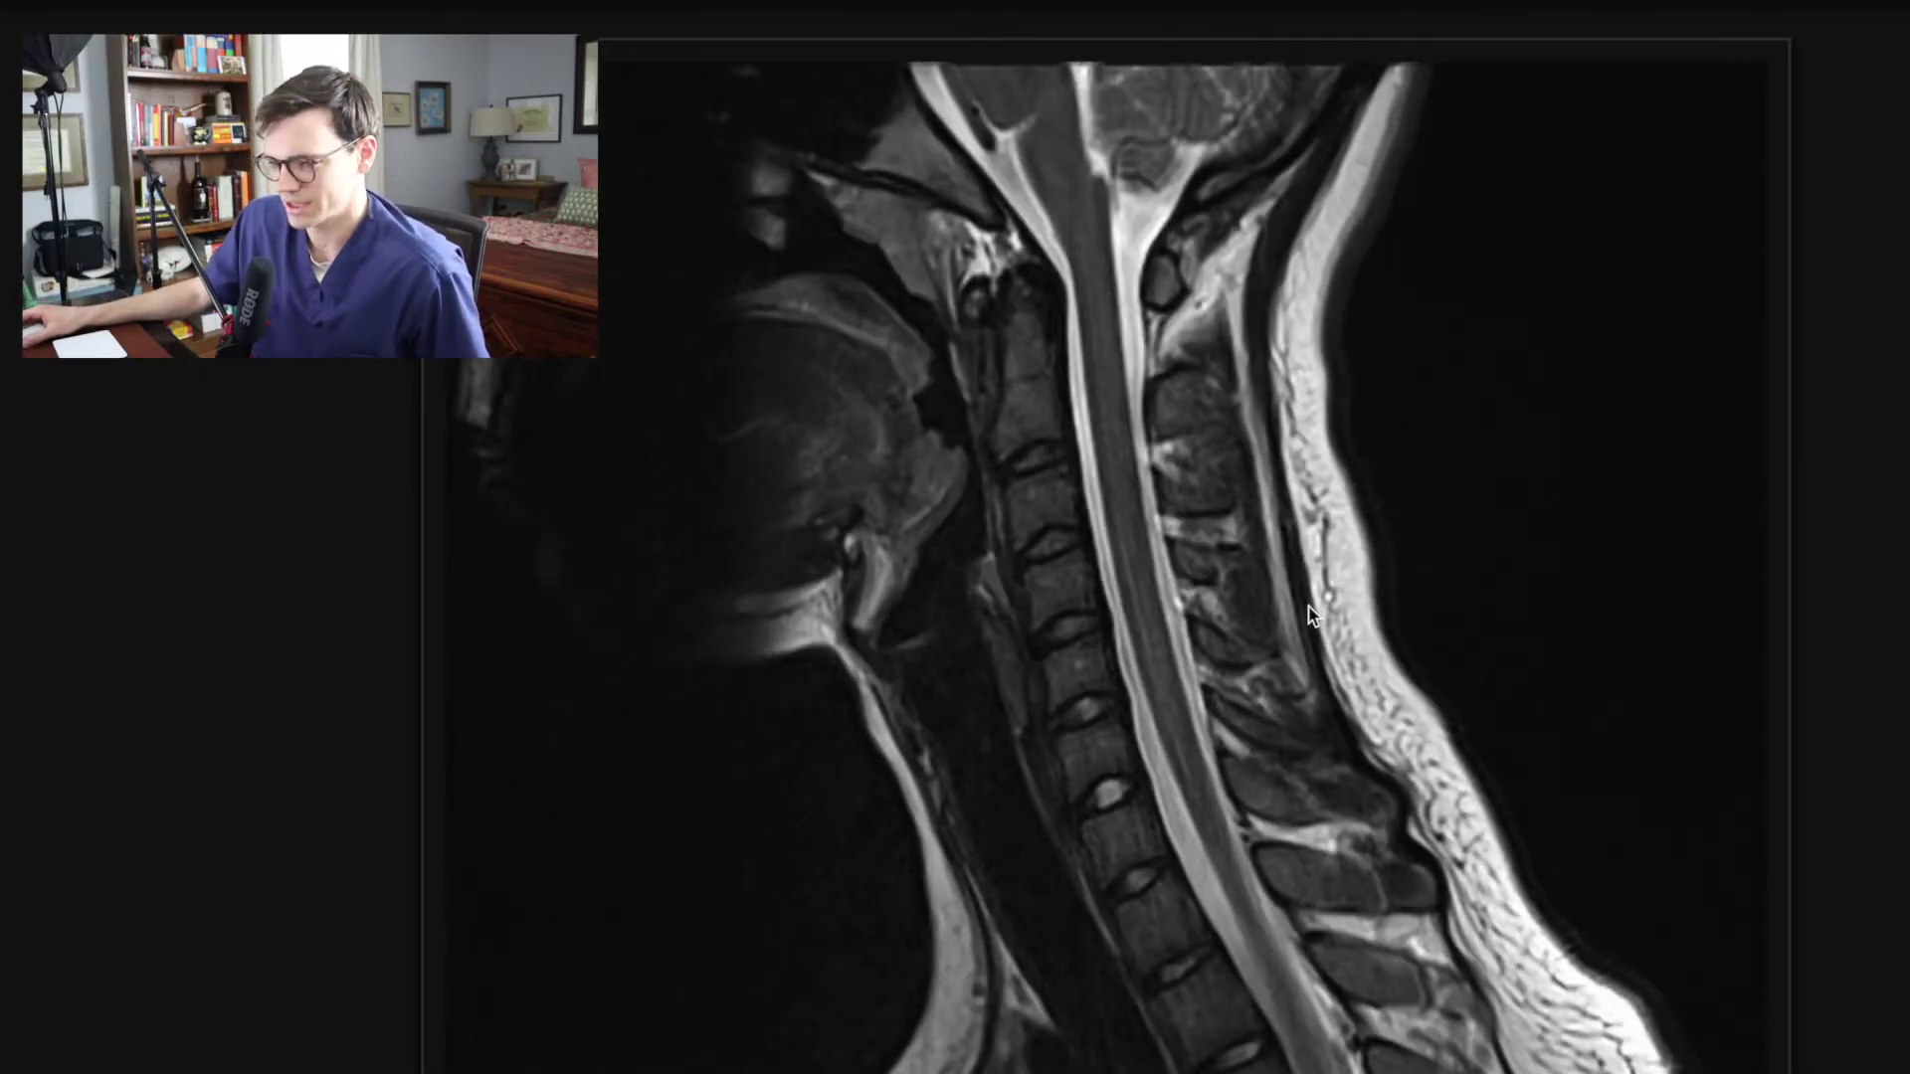
scroll(708, 438, "up", 3)
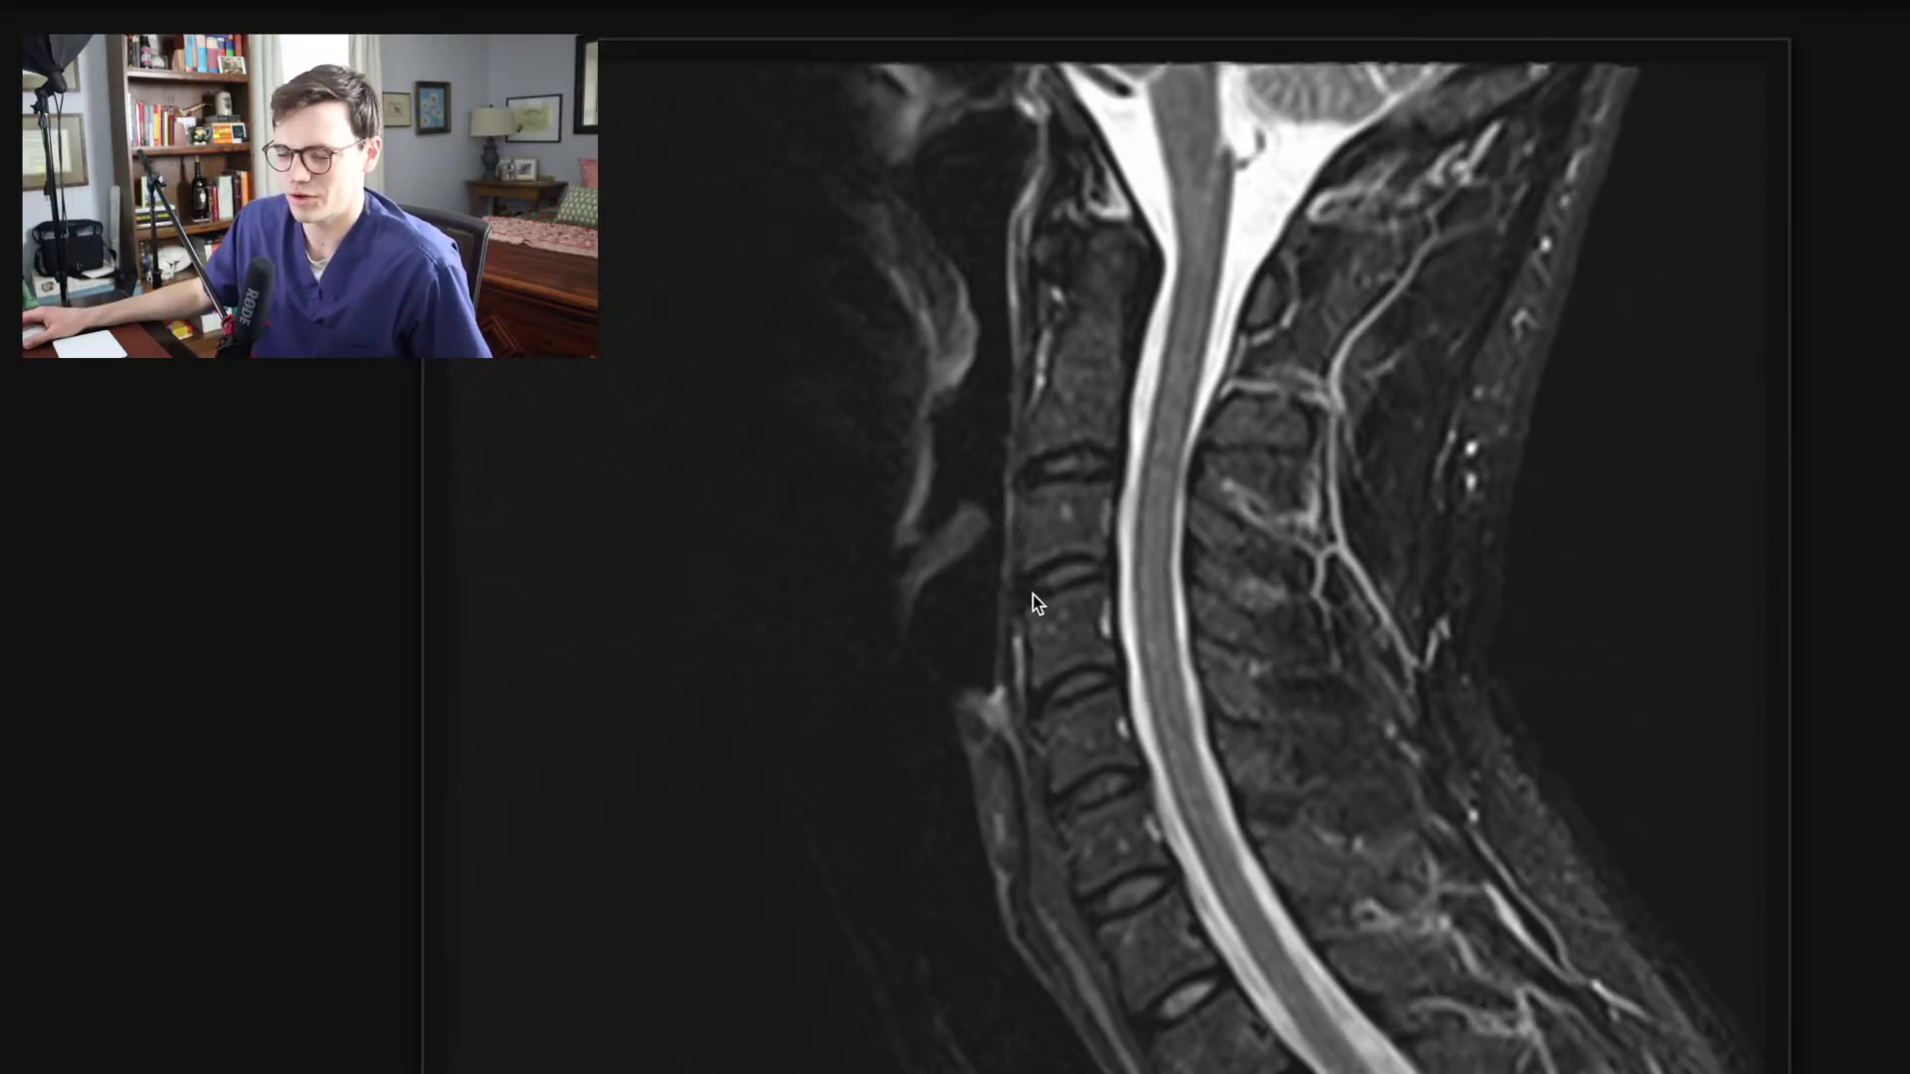
scroll(1036, 725, "down", 1)
scroll(1033, 718, "down", 4)
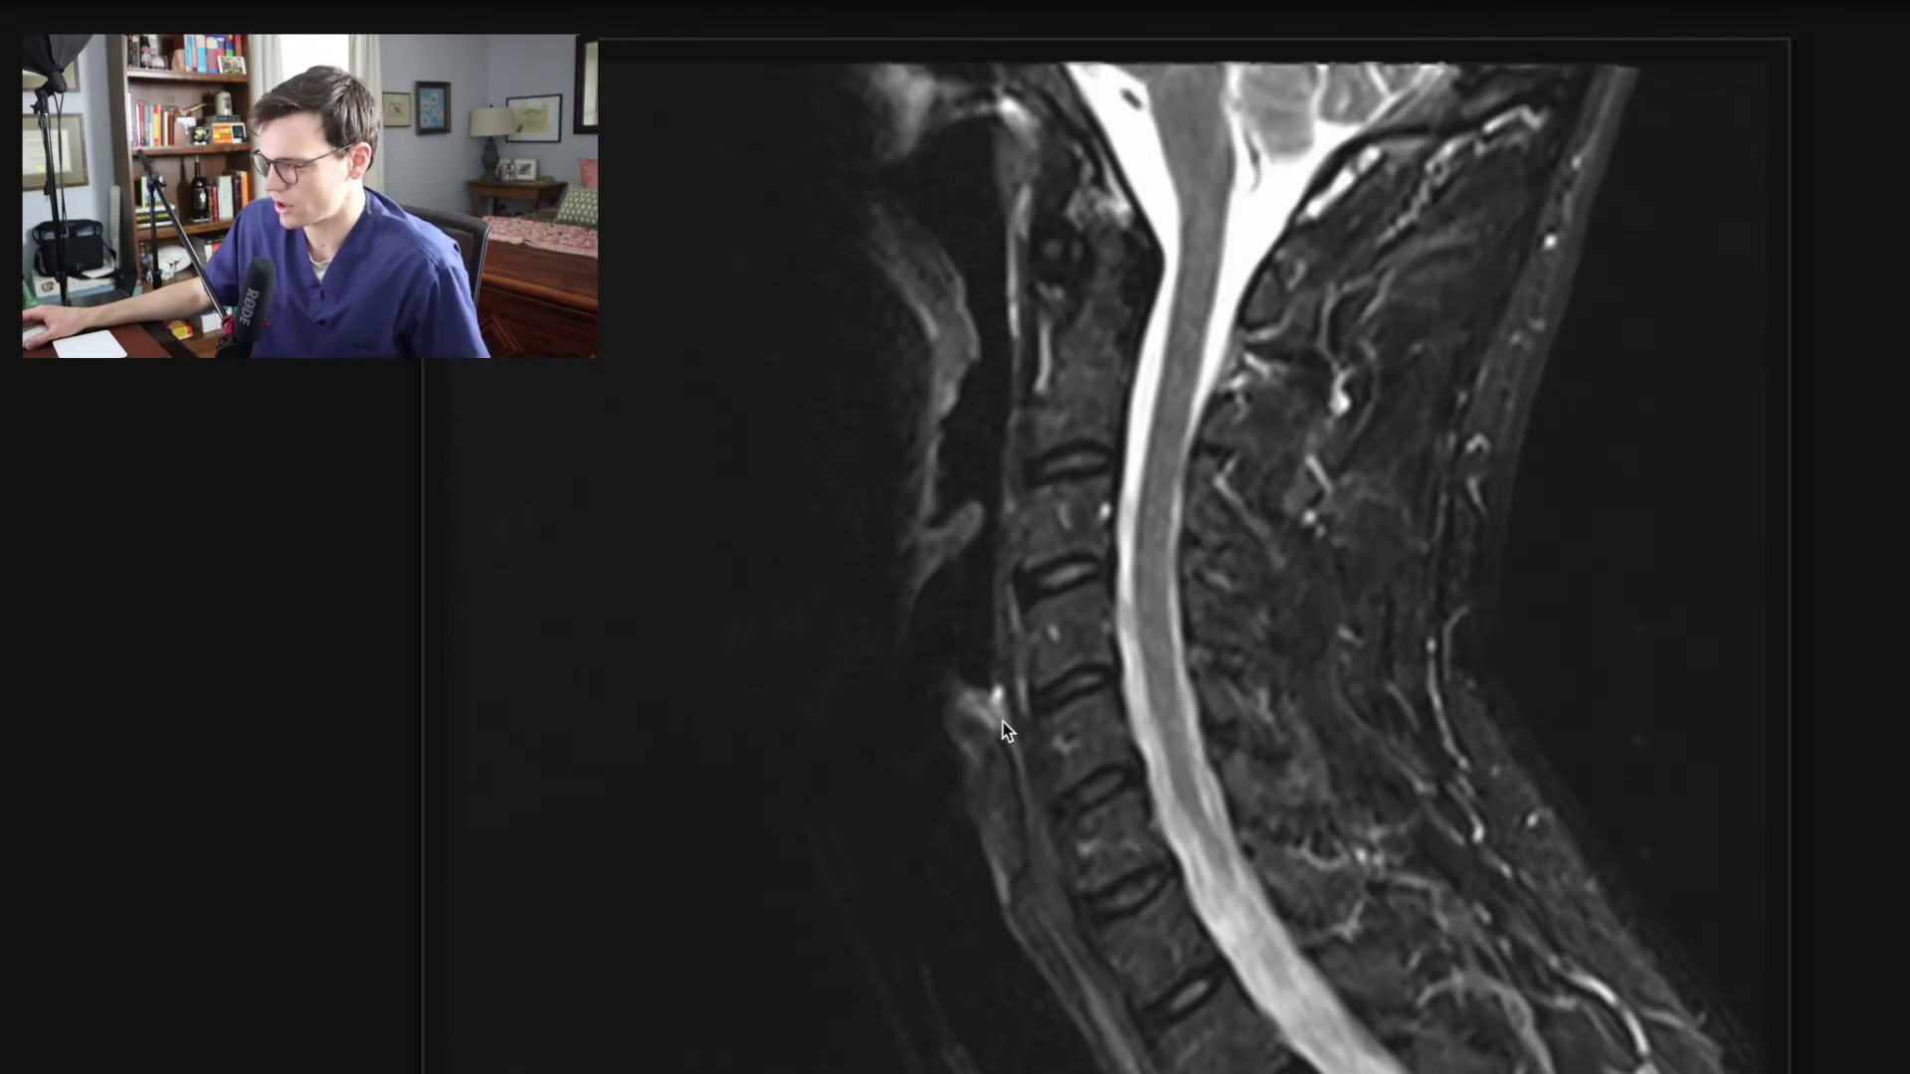
scroll(1005, 720, "down", 2)
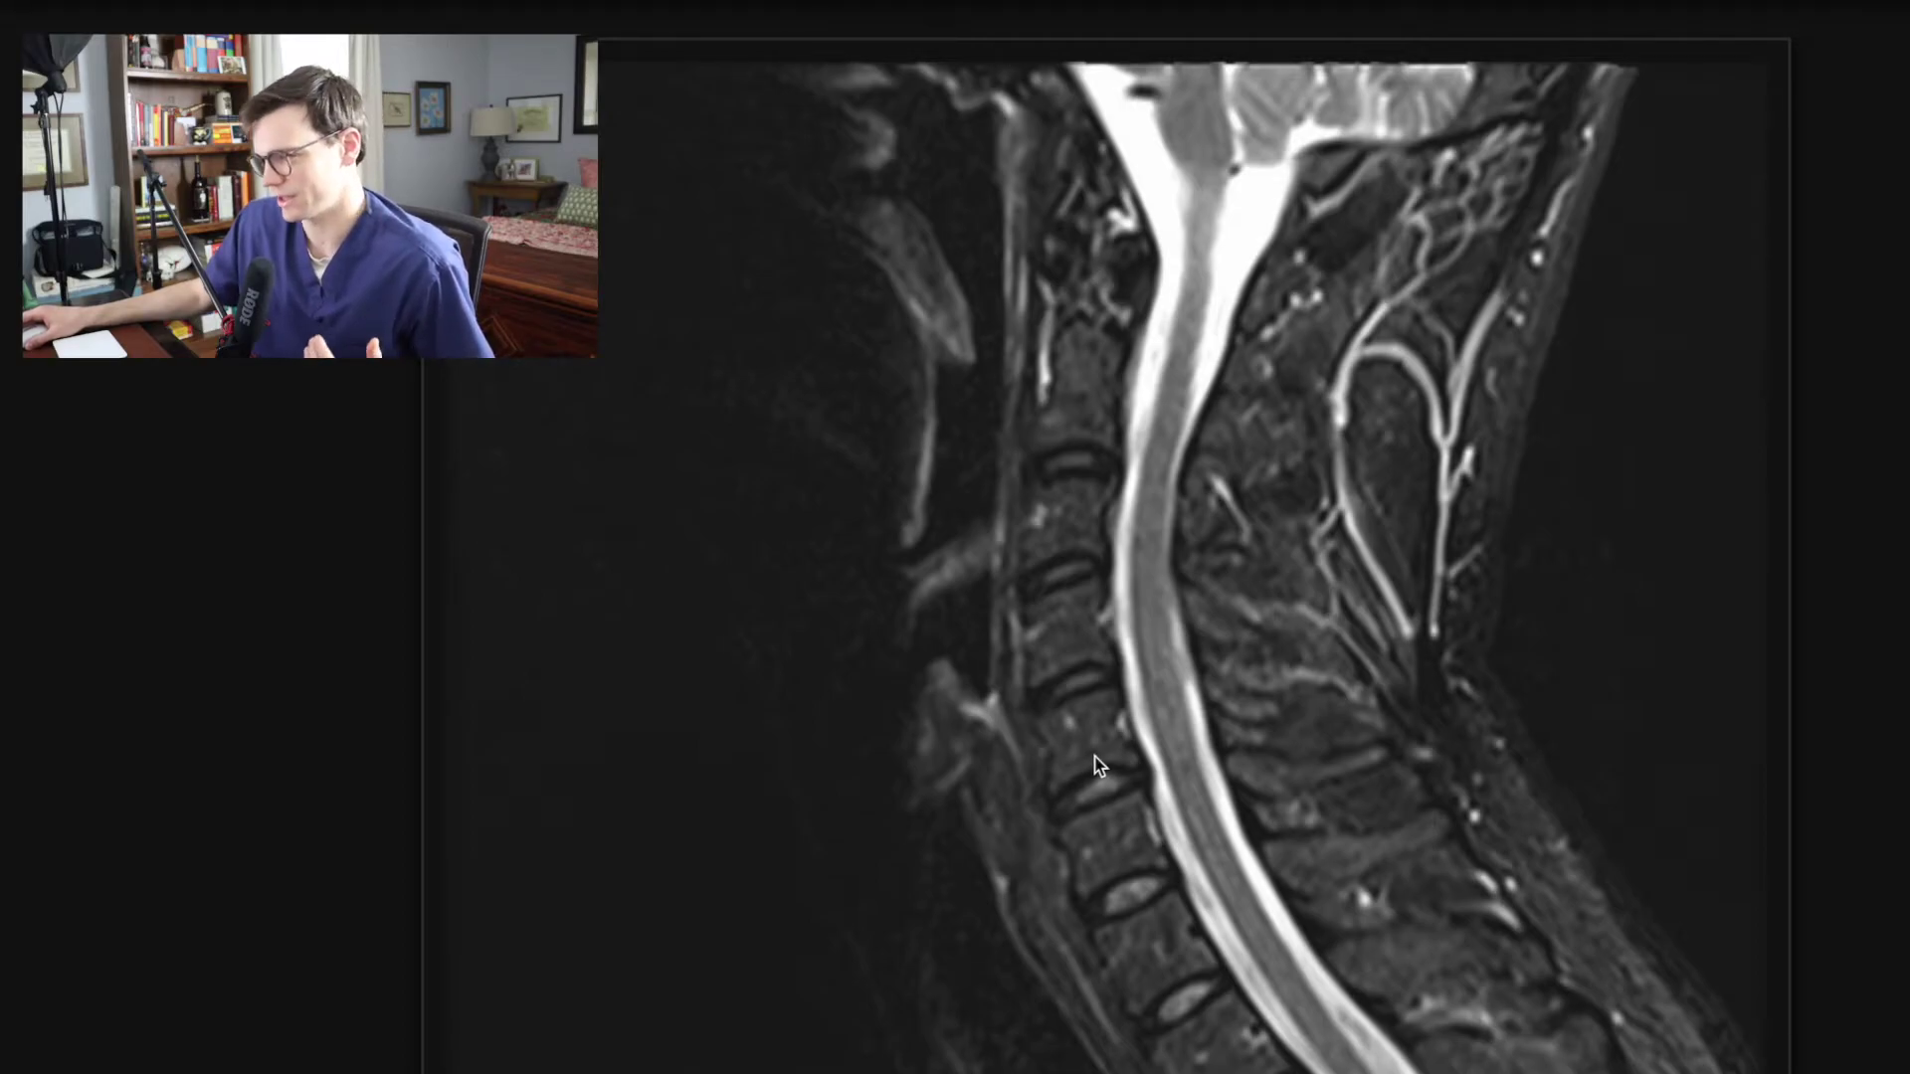
scroll(1097, 767, "down", 3)
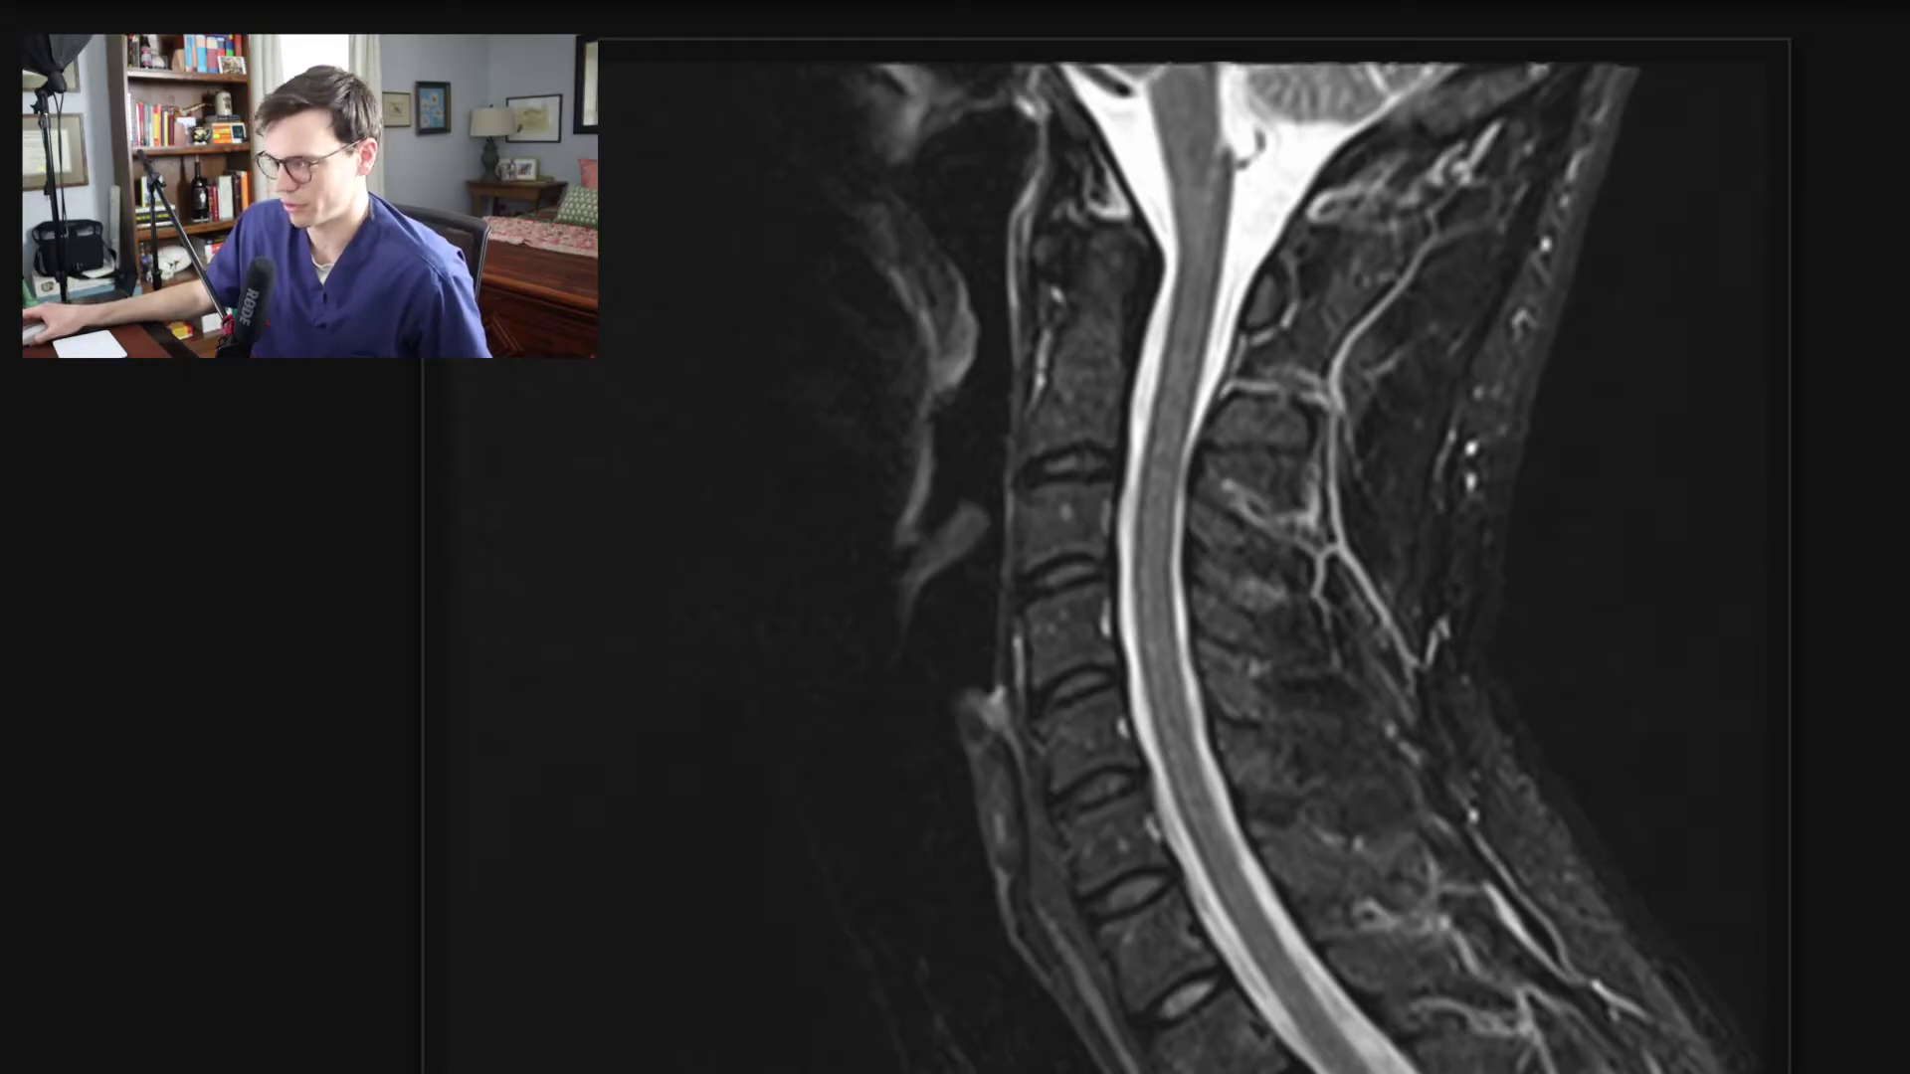
scroll(1423, 961, "down", 8)
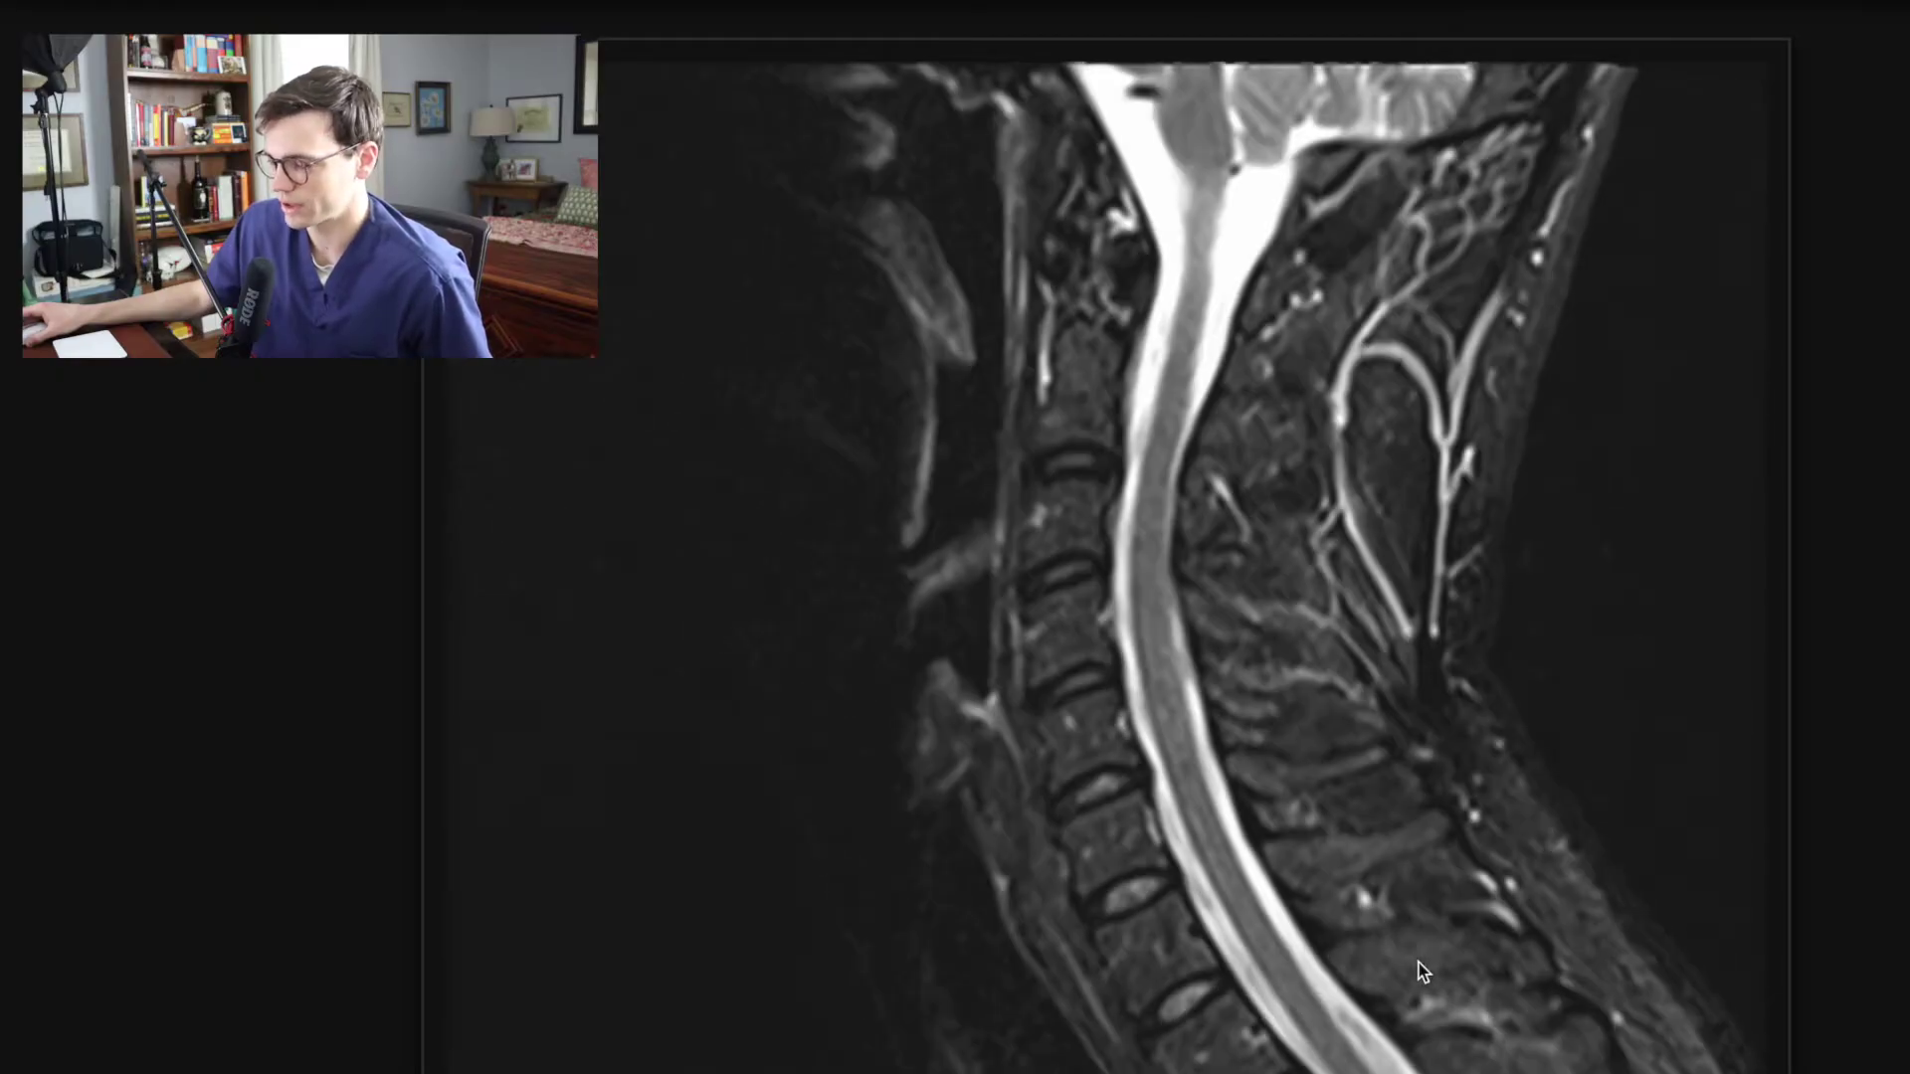
scroll(1418, 961, "down", 8)
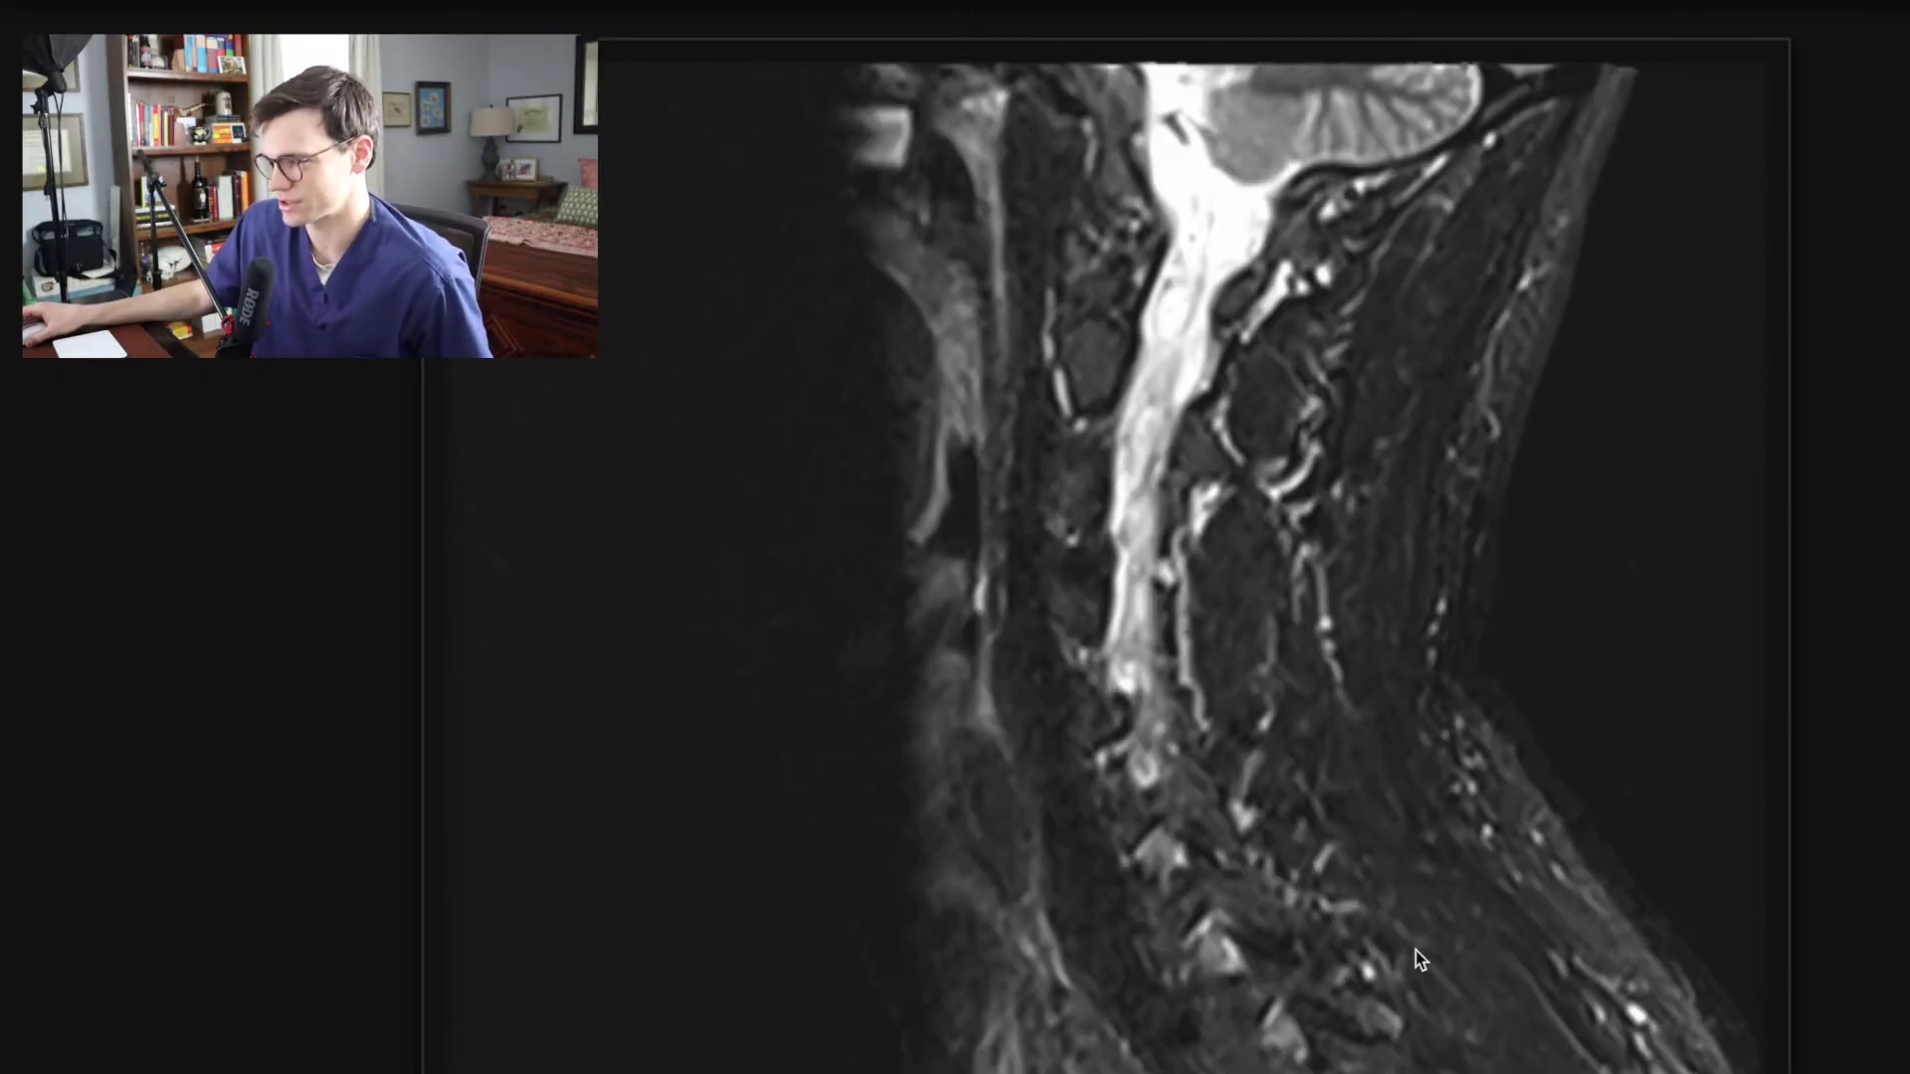
scroll(1415, 943, "down", 6)
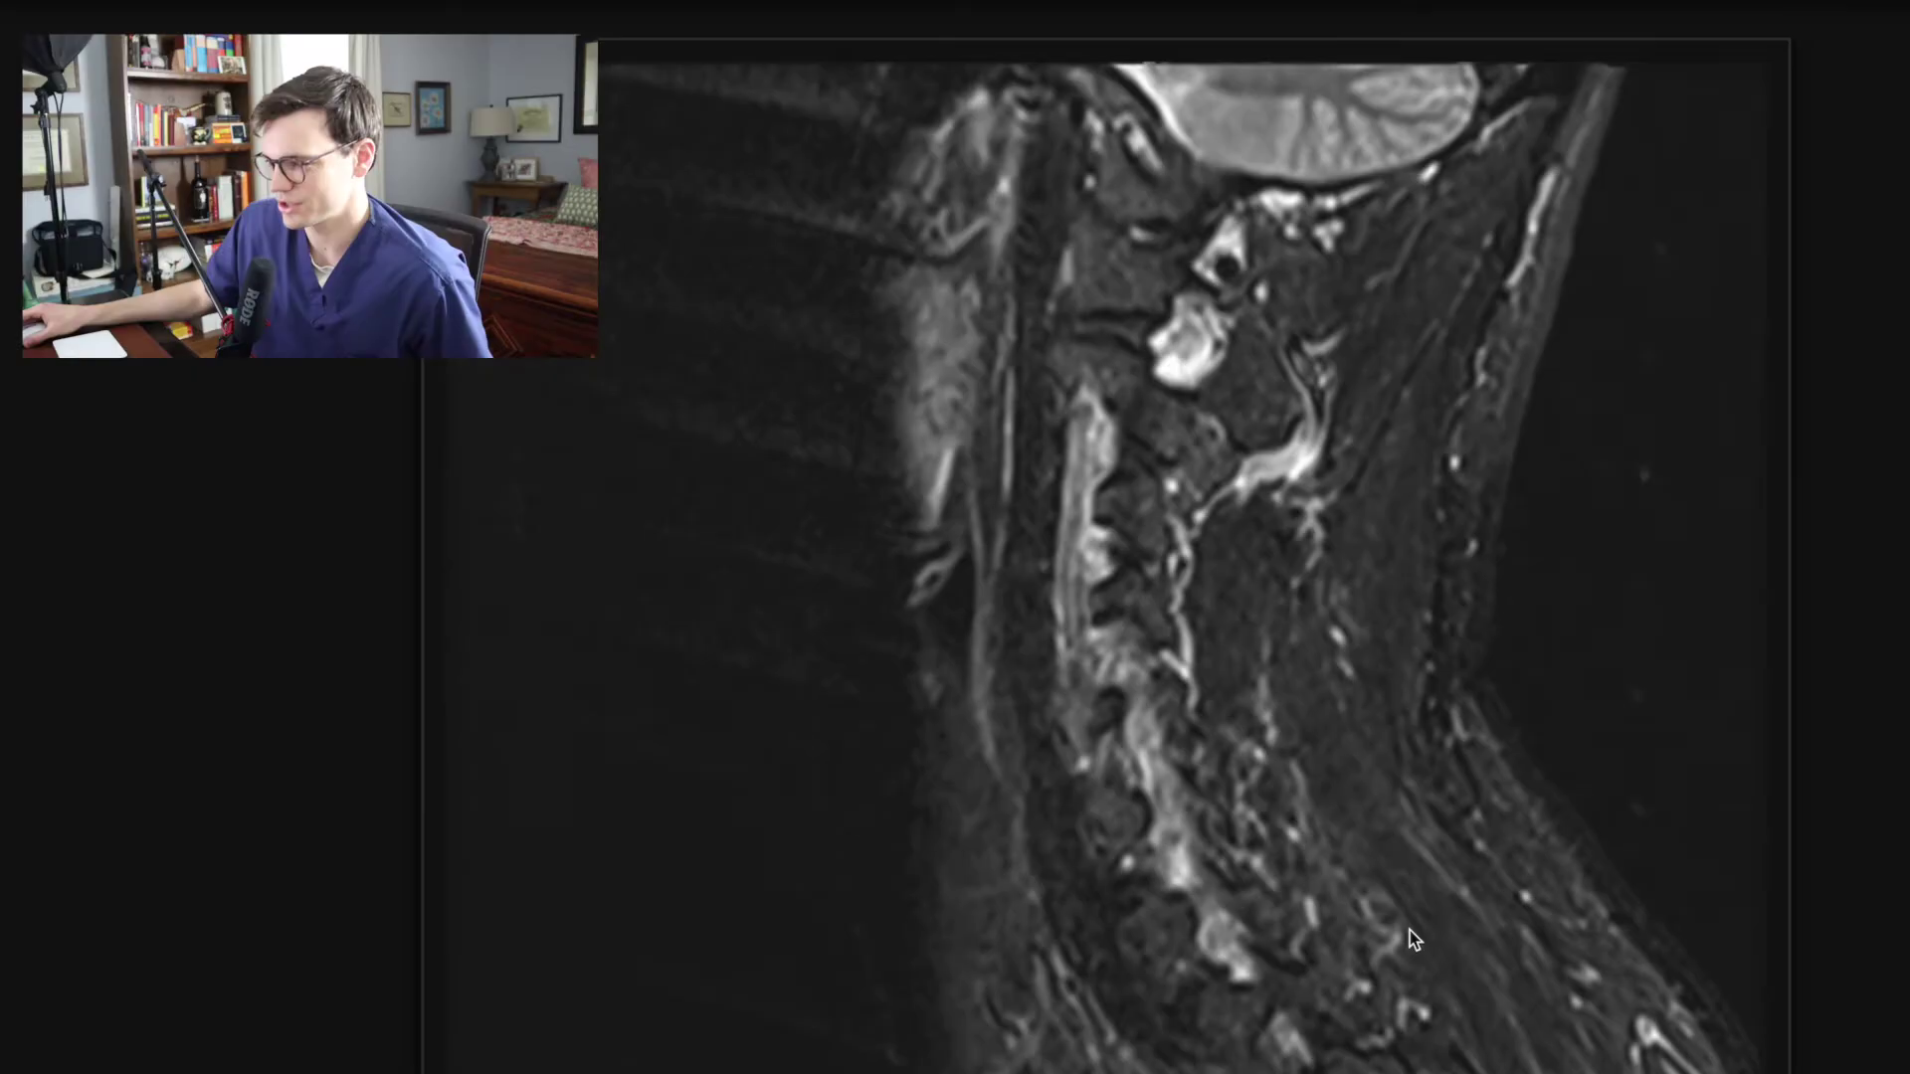
scroll(1414, 943, "up", 4)
scroll(1412, 940, "down", 3)
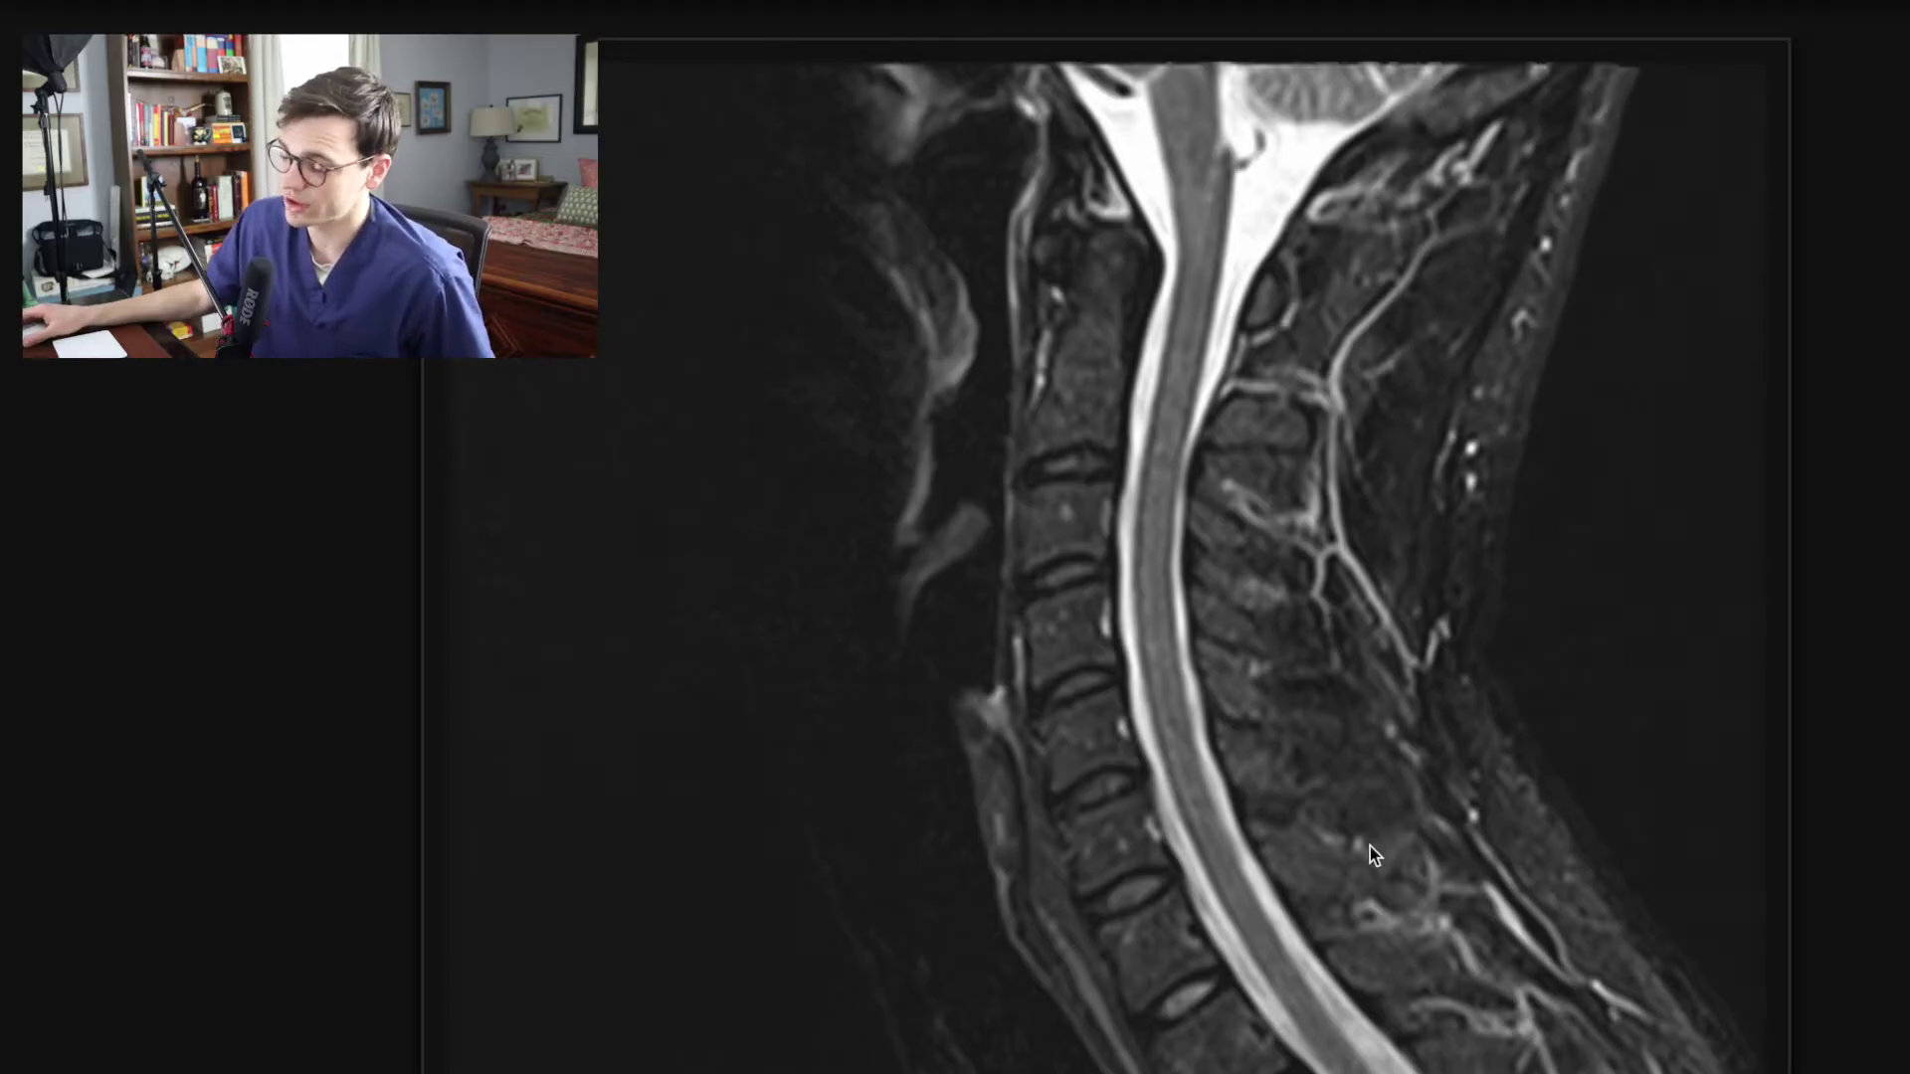
scroll(1378, 853, "down", 4)
scroll(1376, 846, "down", 2)
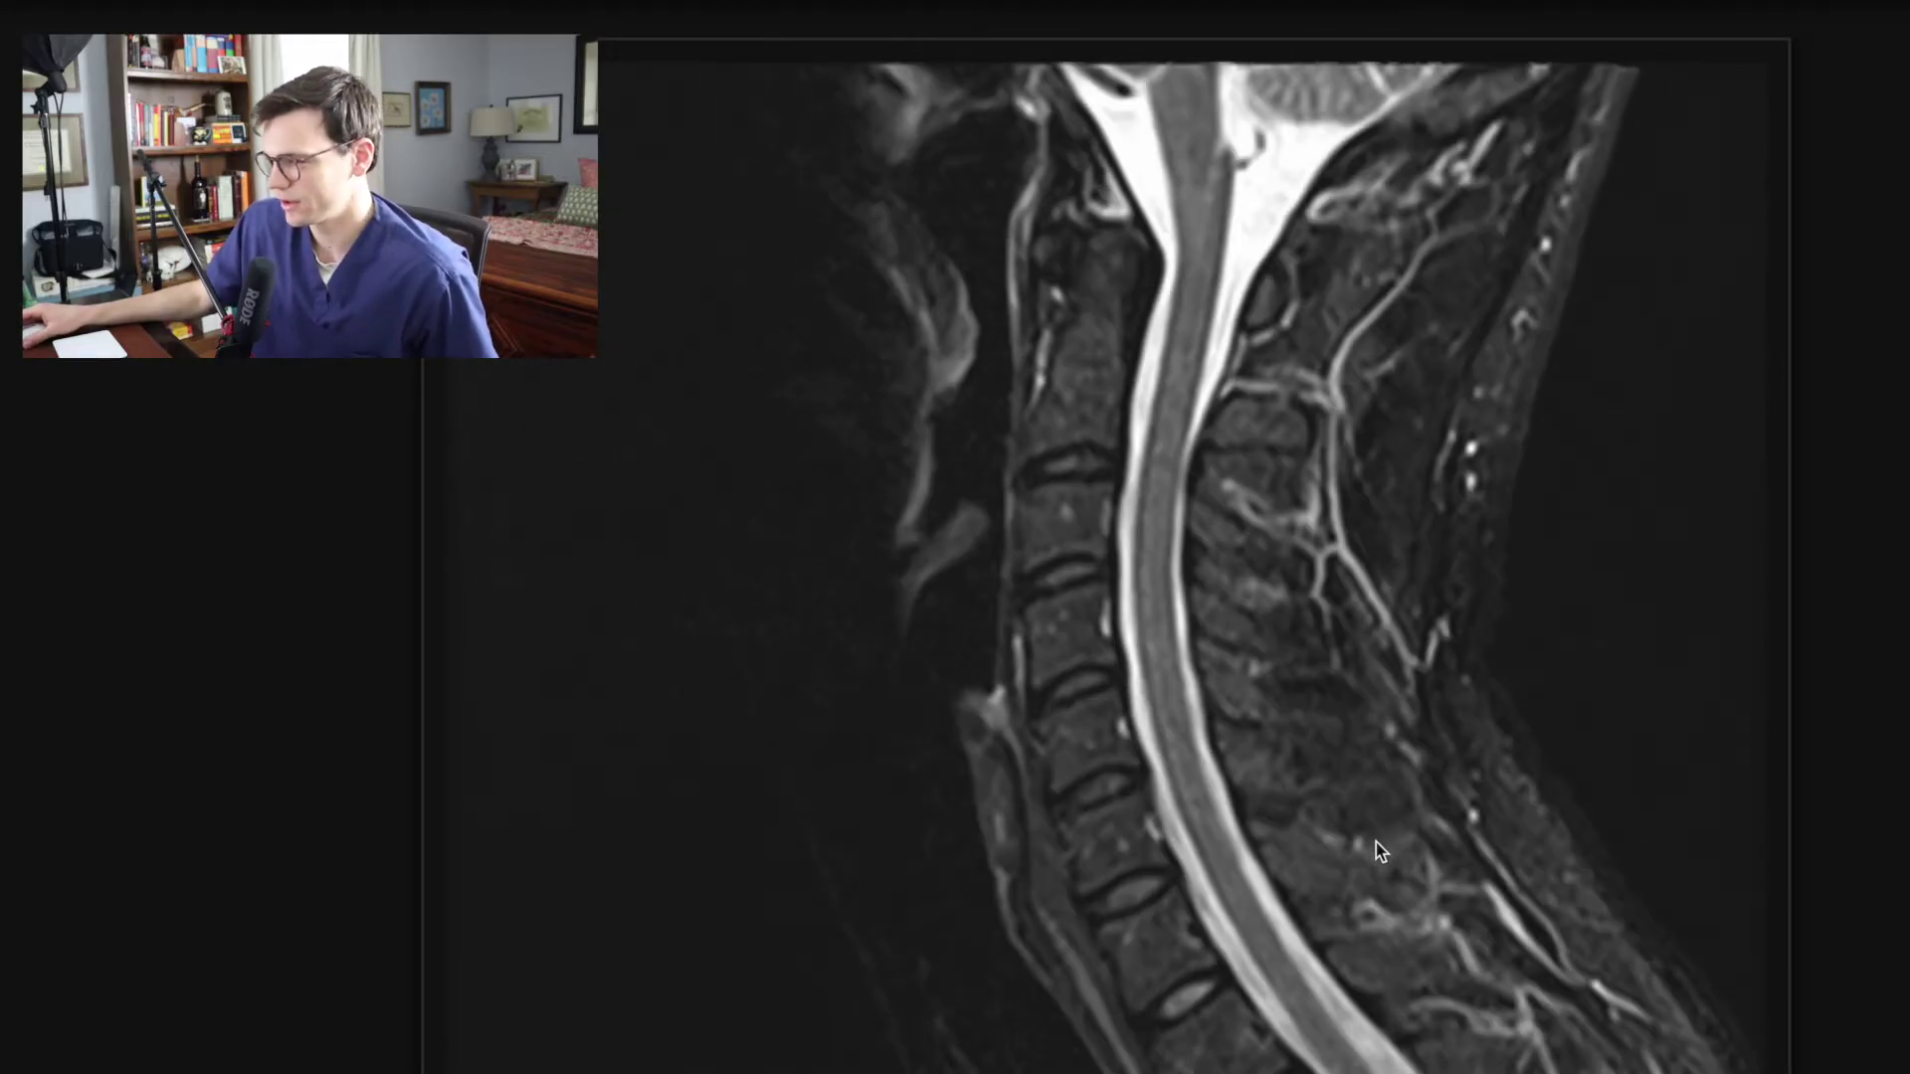
scroll(1337, 730, "down", 2)
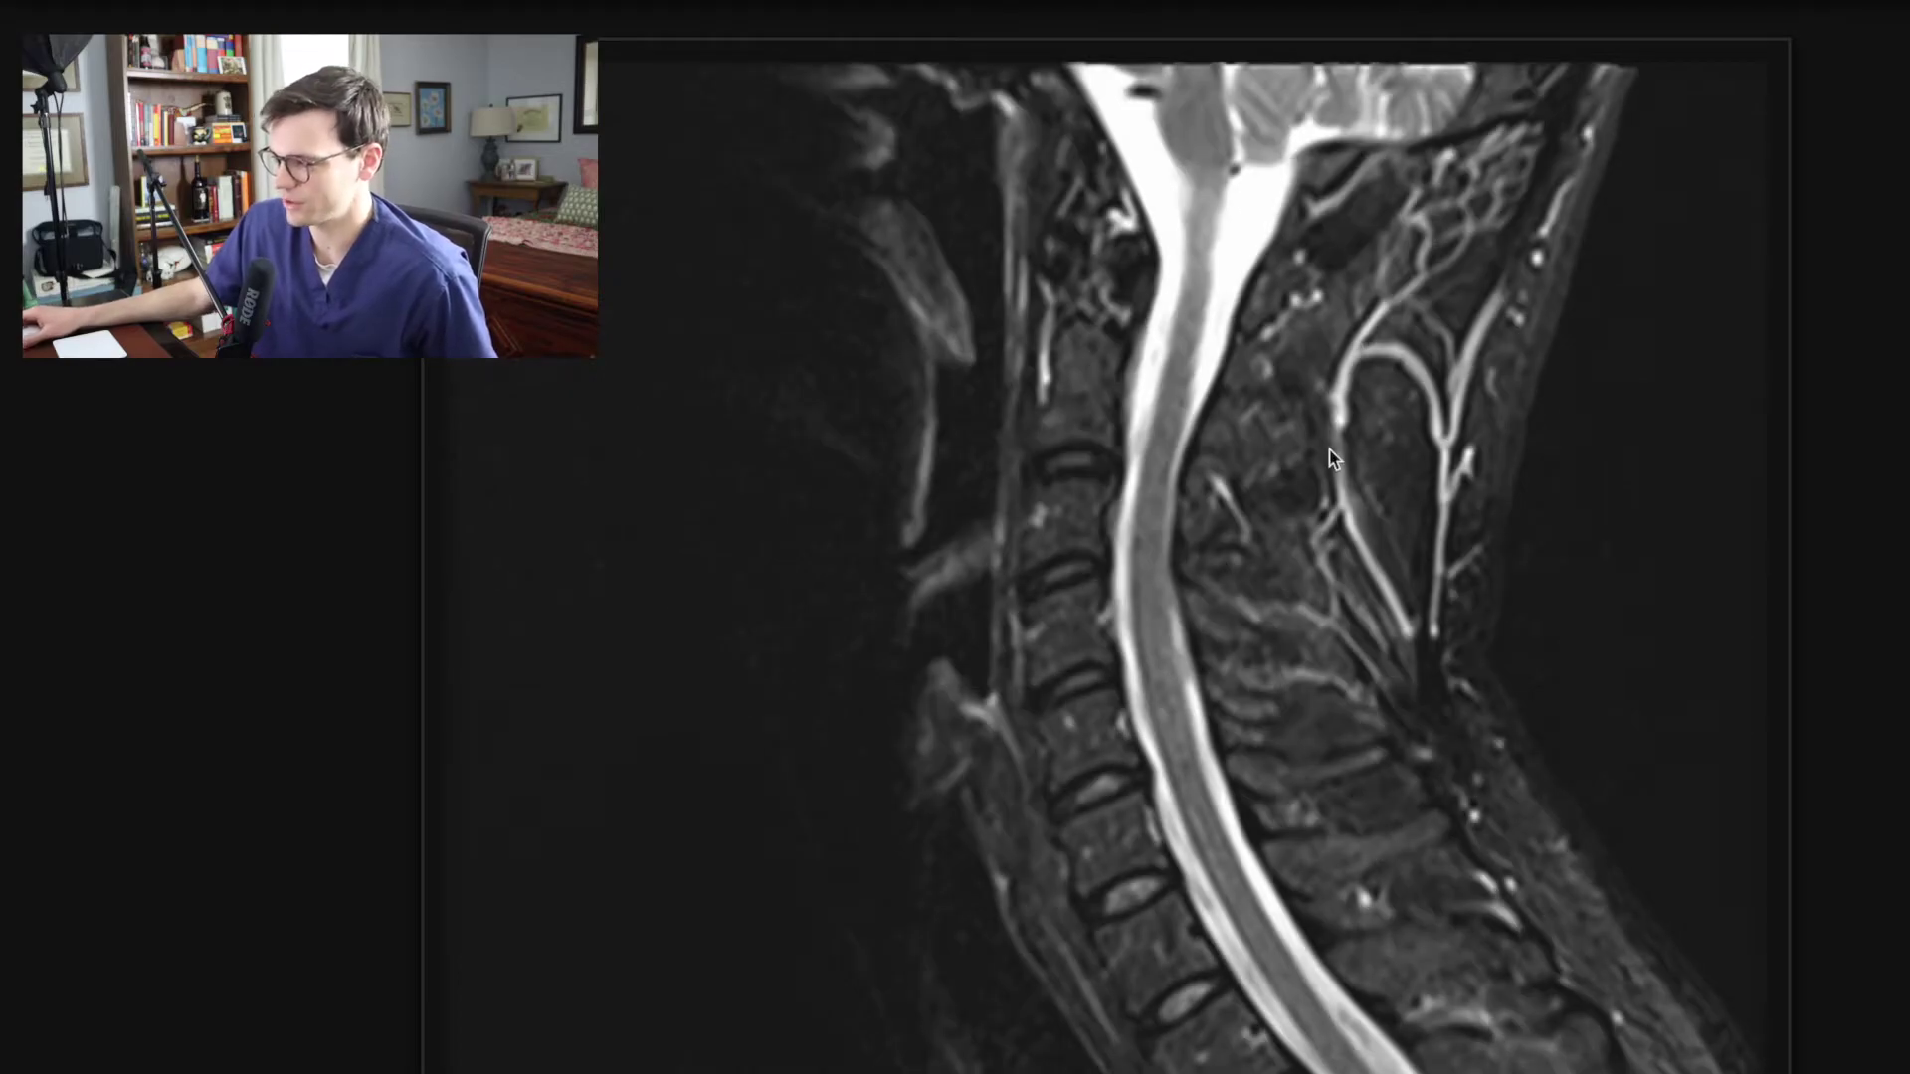
scroll(1207, 694, "down", 1)
scroll(1202, 692, "down", 2)
scroll(1115, 692, "up", 2)
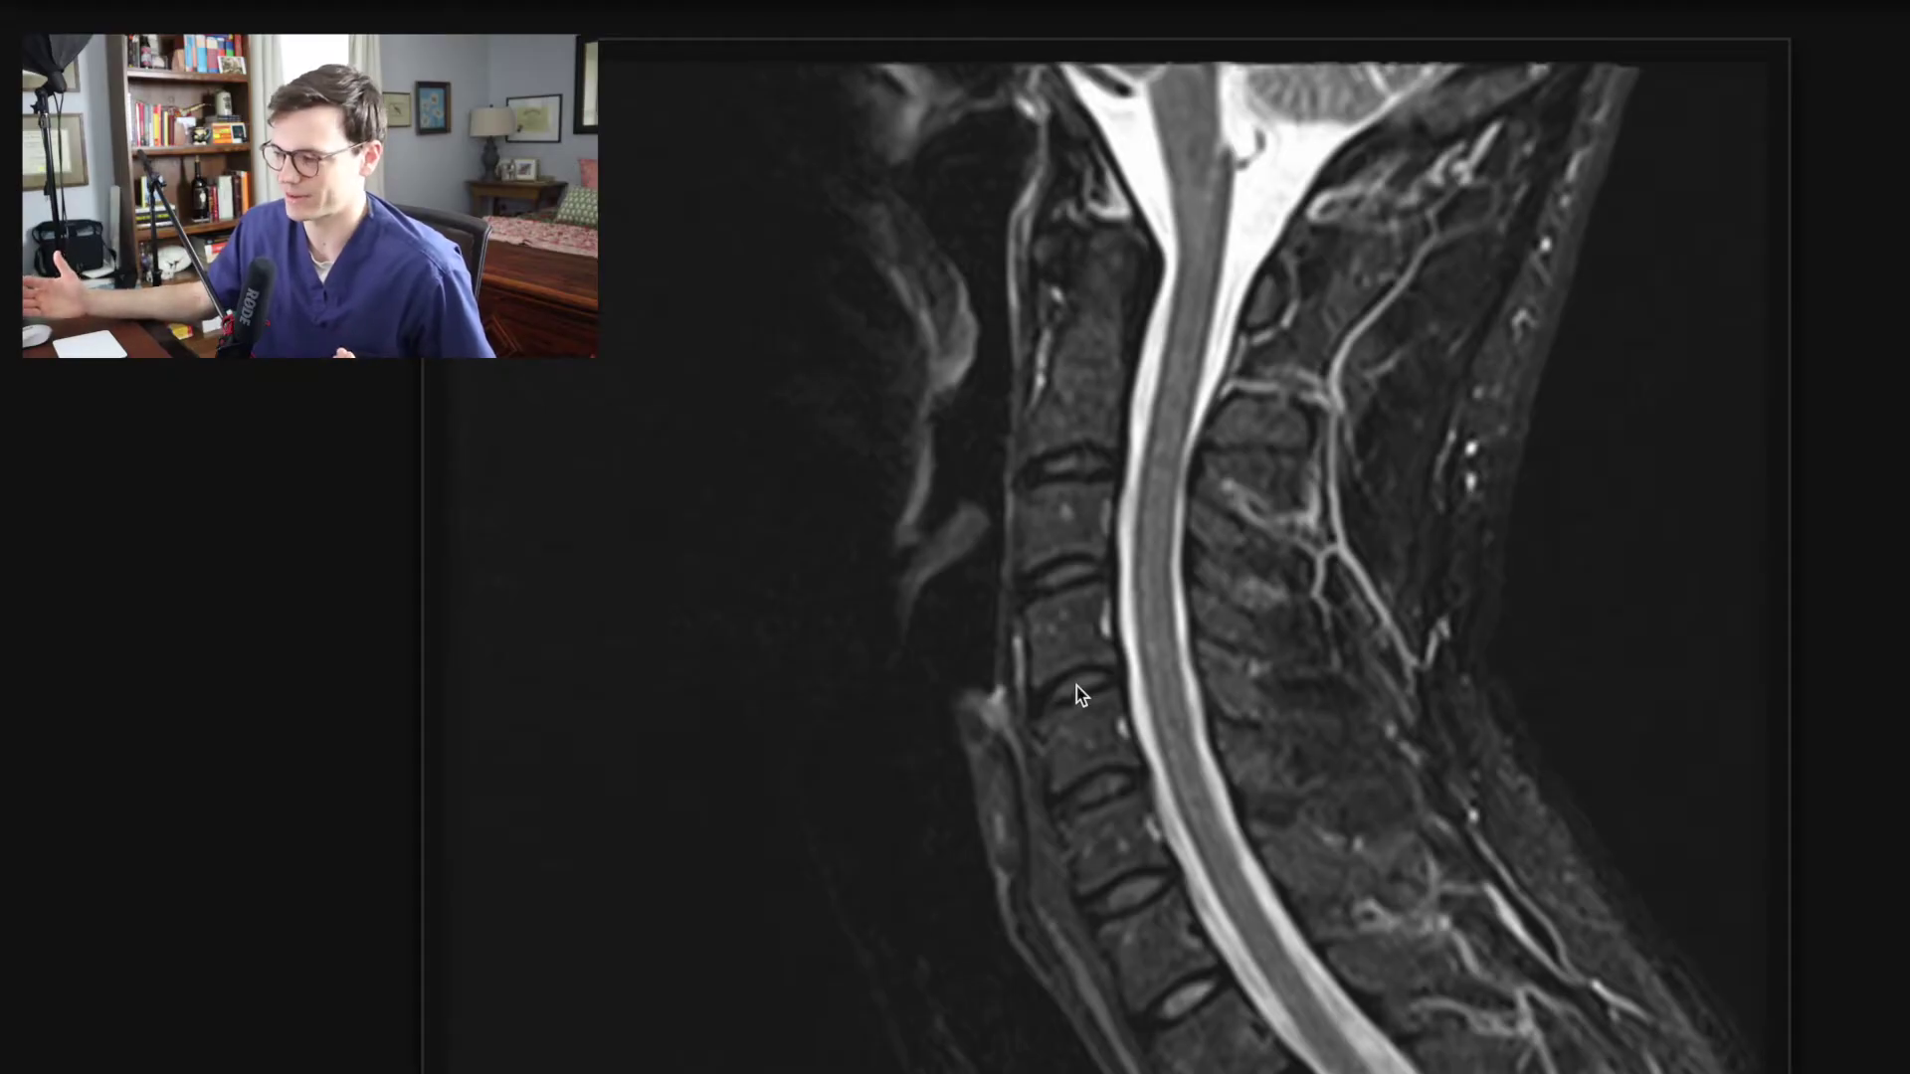
scroll(1407, 746, "down", 4)
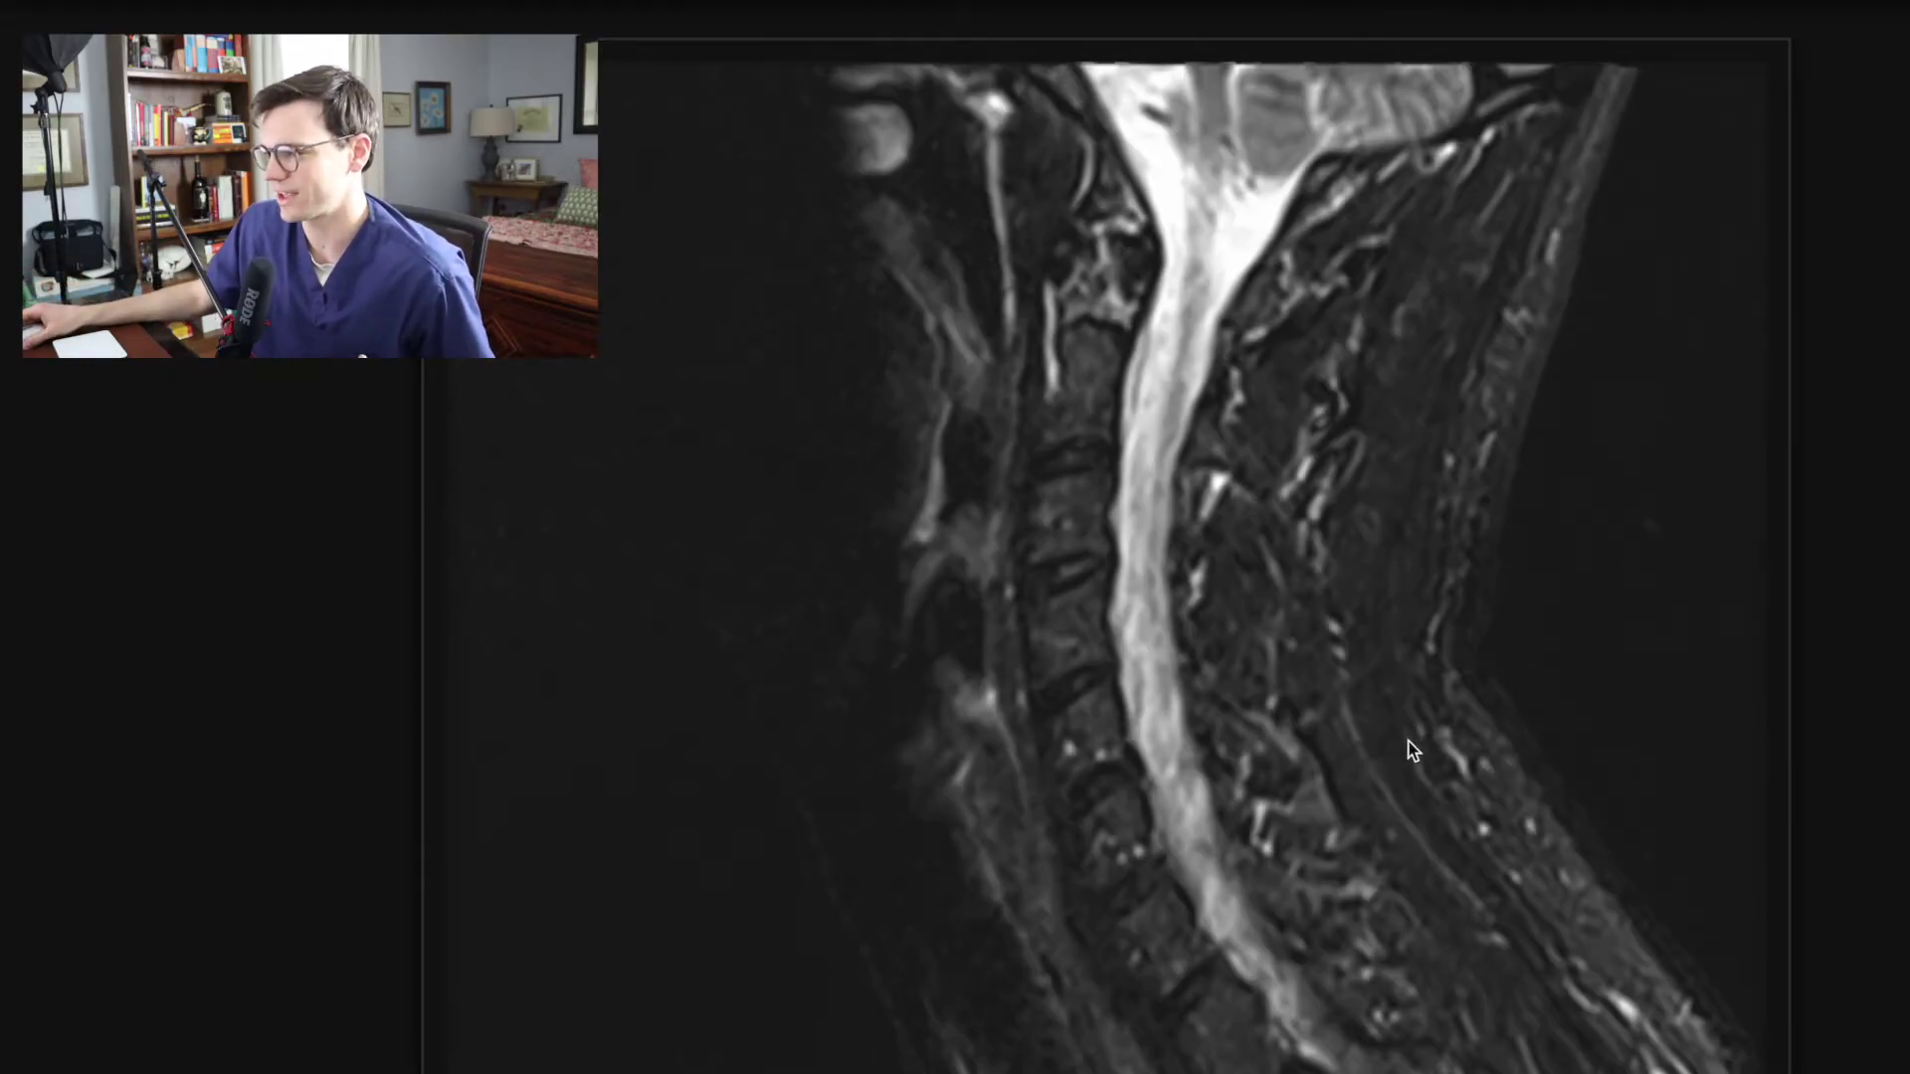
scroll(1204, 741, "up", 4)
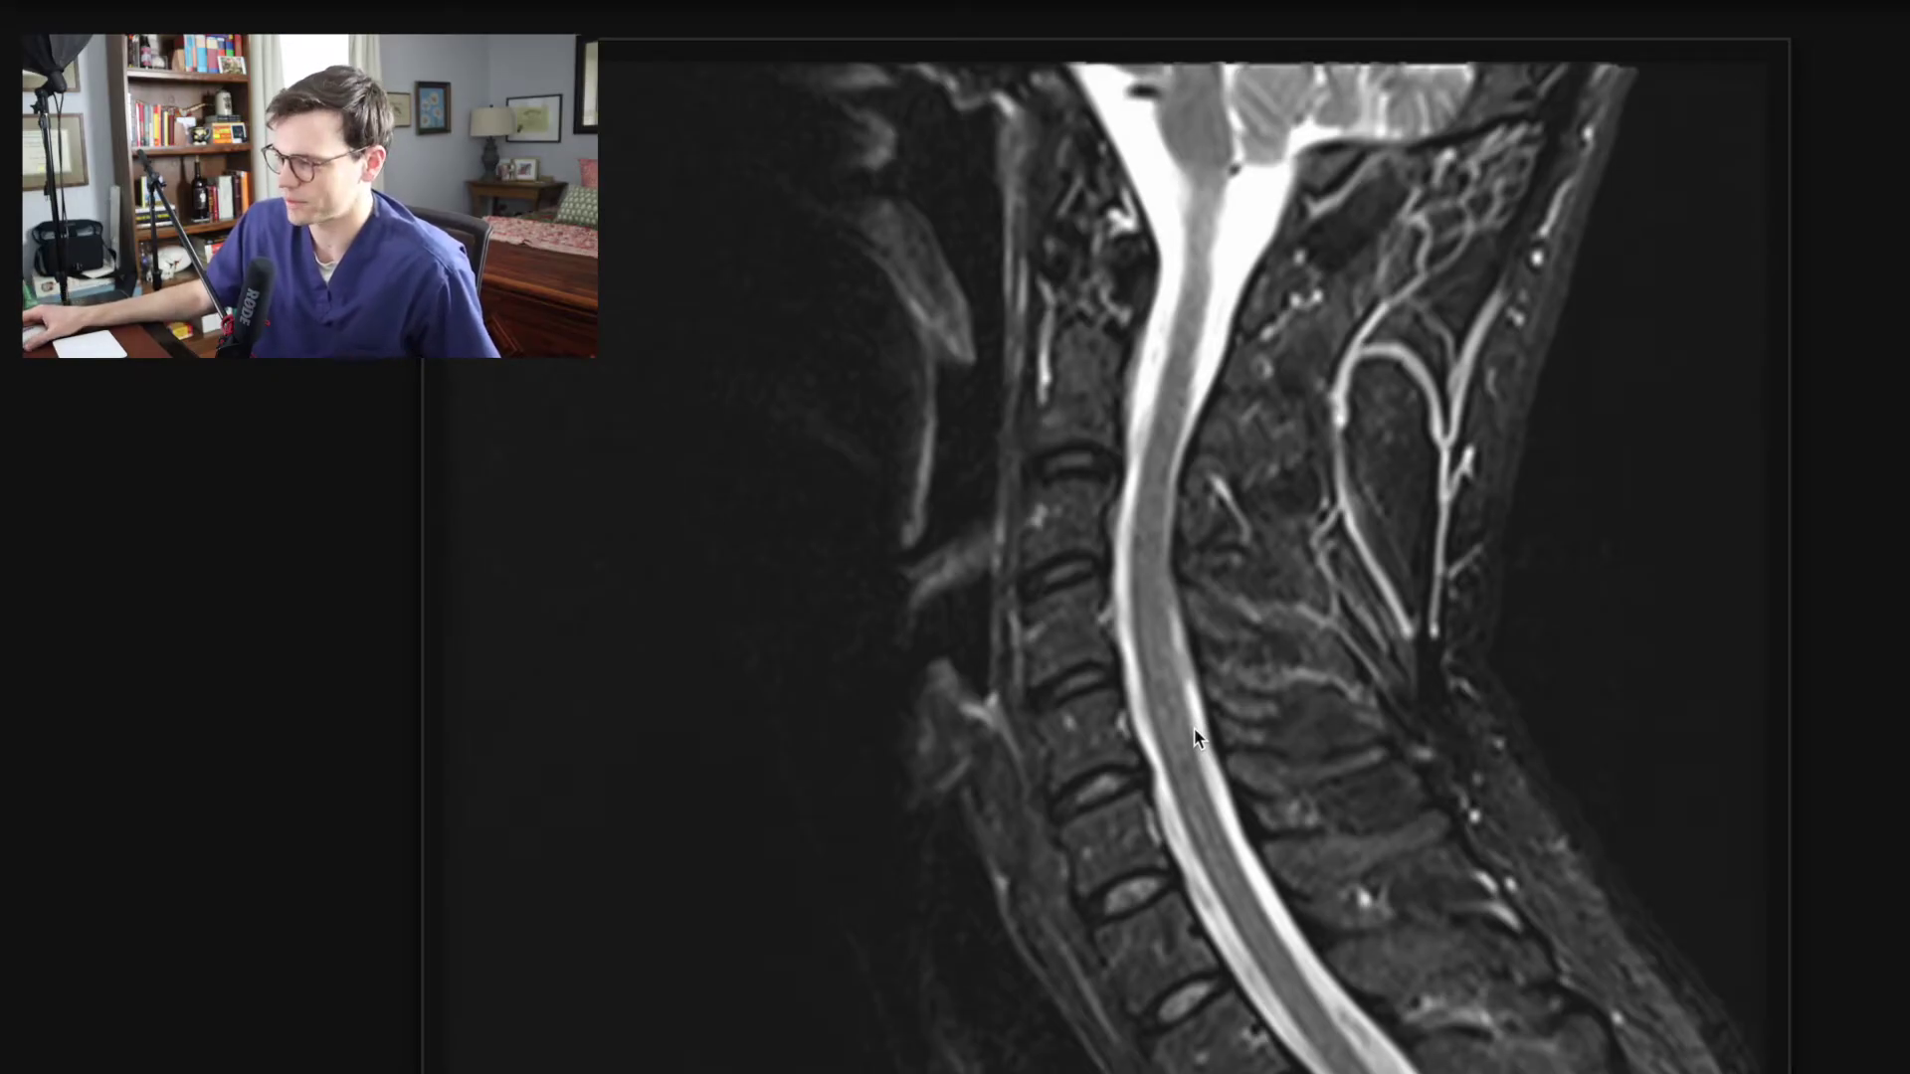
scroll(971, 728, "down", 2)
scroll(912, 748, "up", 2)
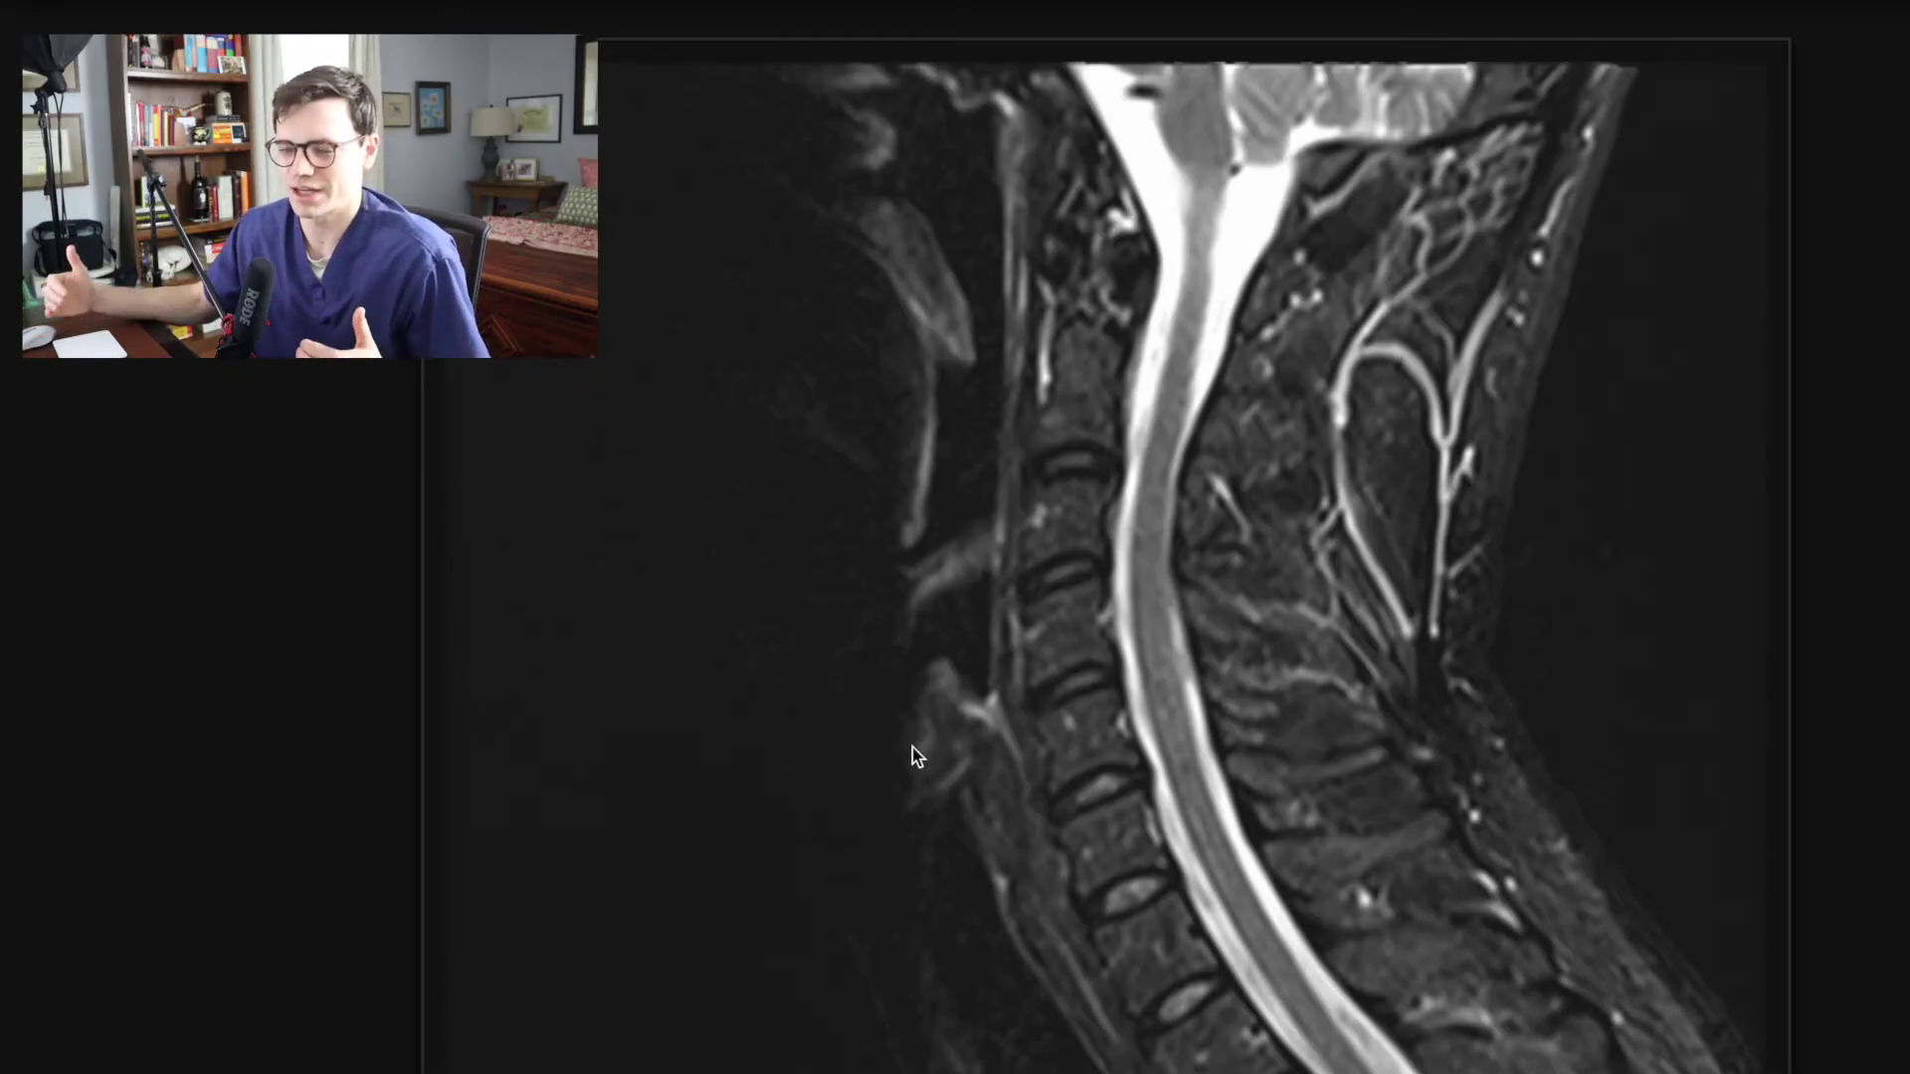
- Select the T2 sagittal series, then step down to the axial T1 neck series
left_click(109, 396)
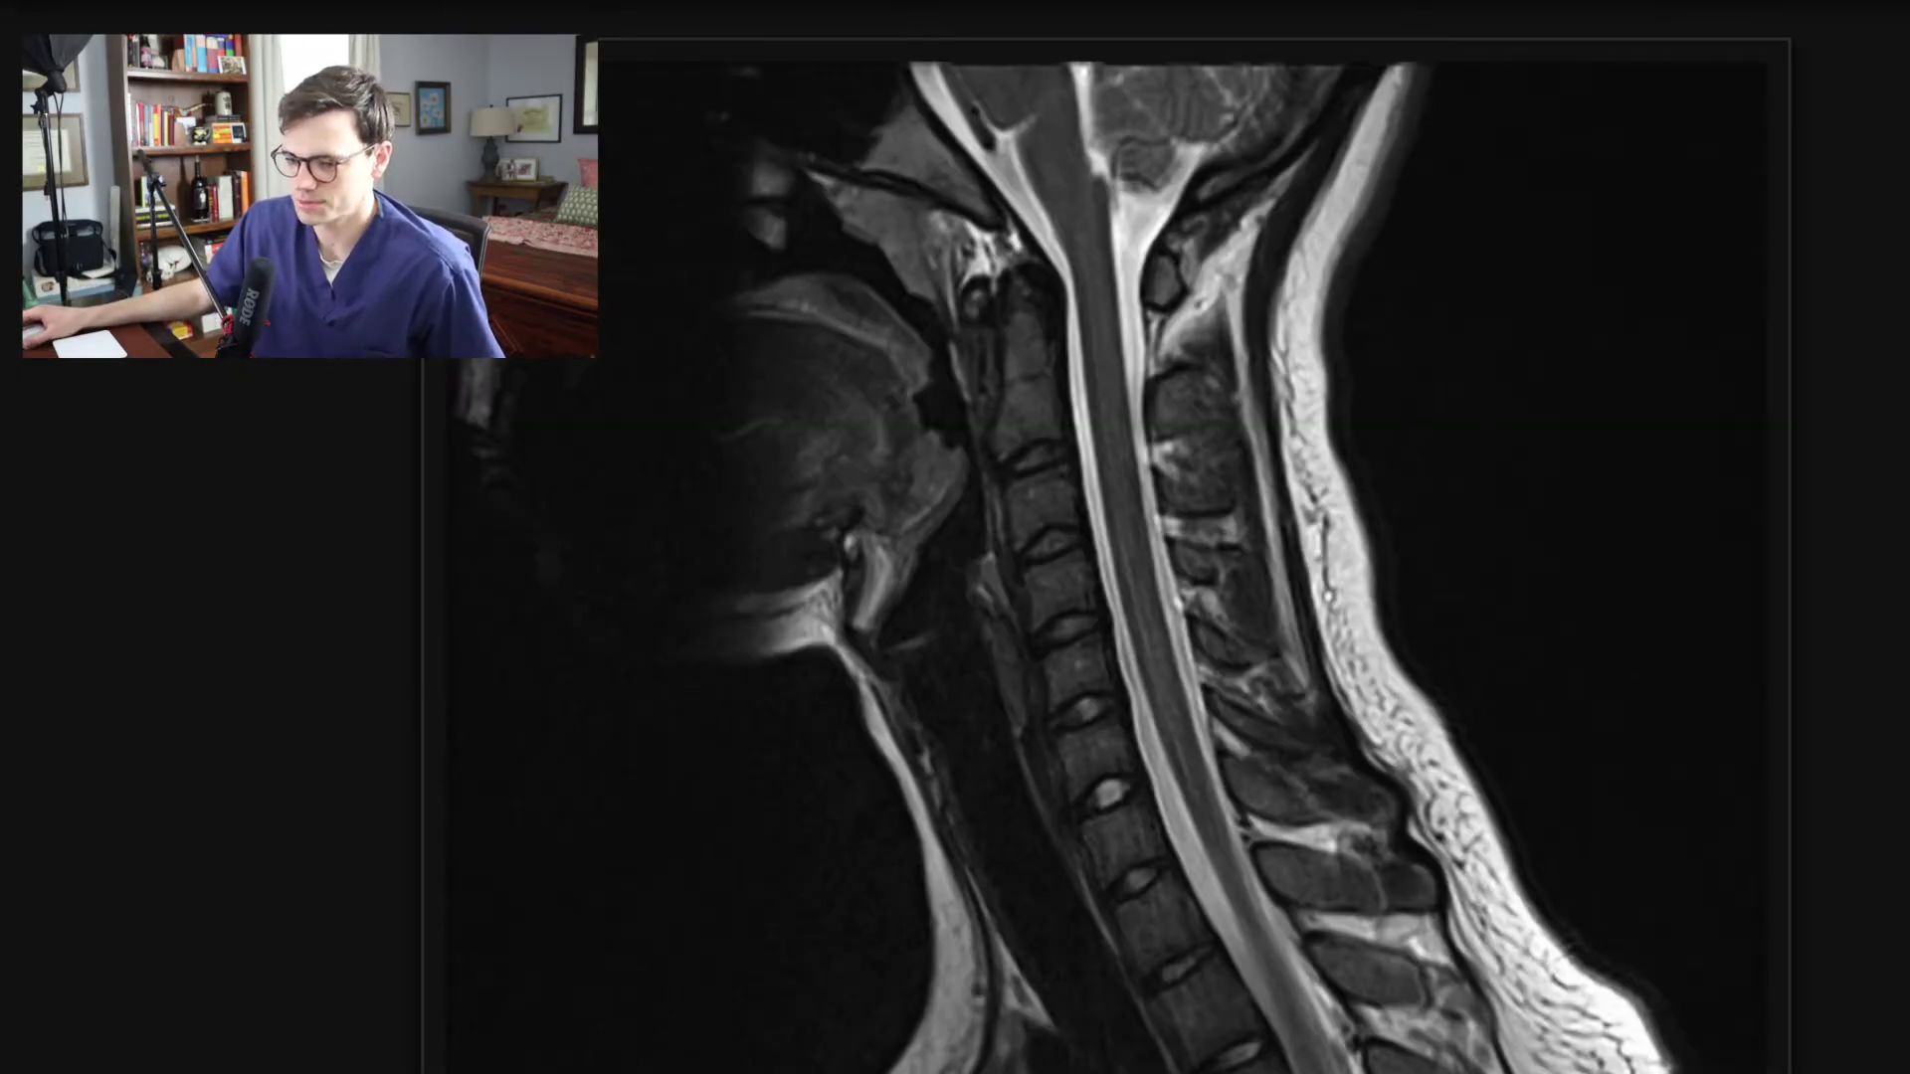
key("Down")
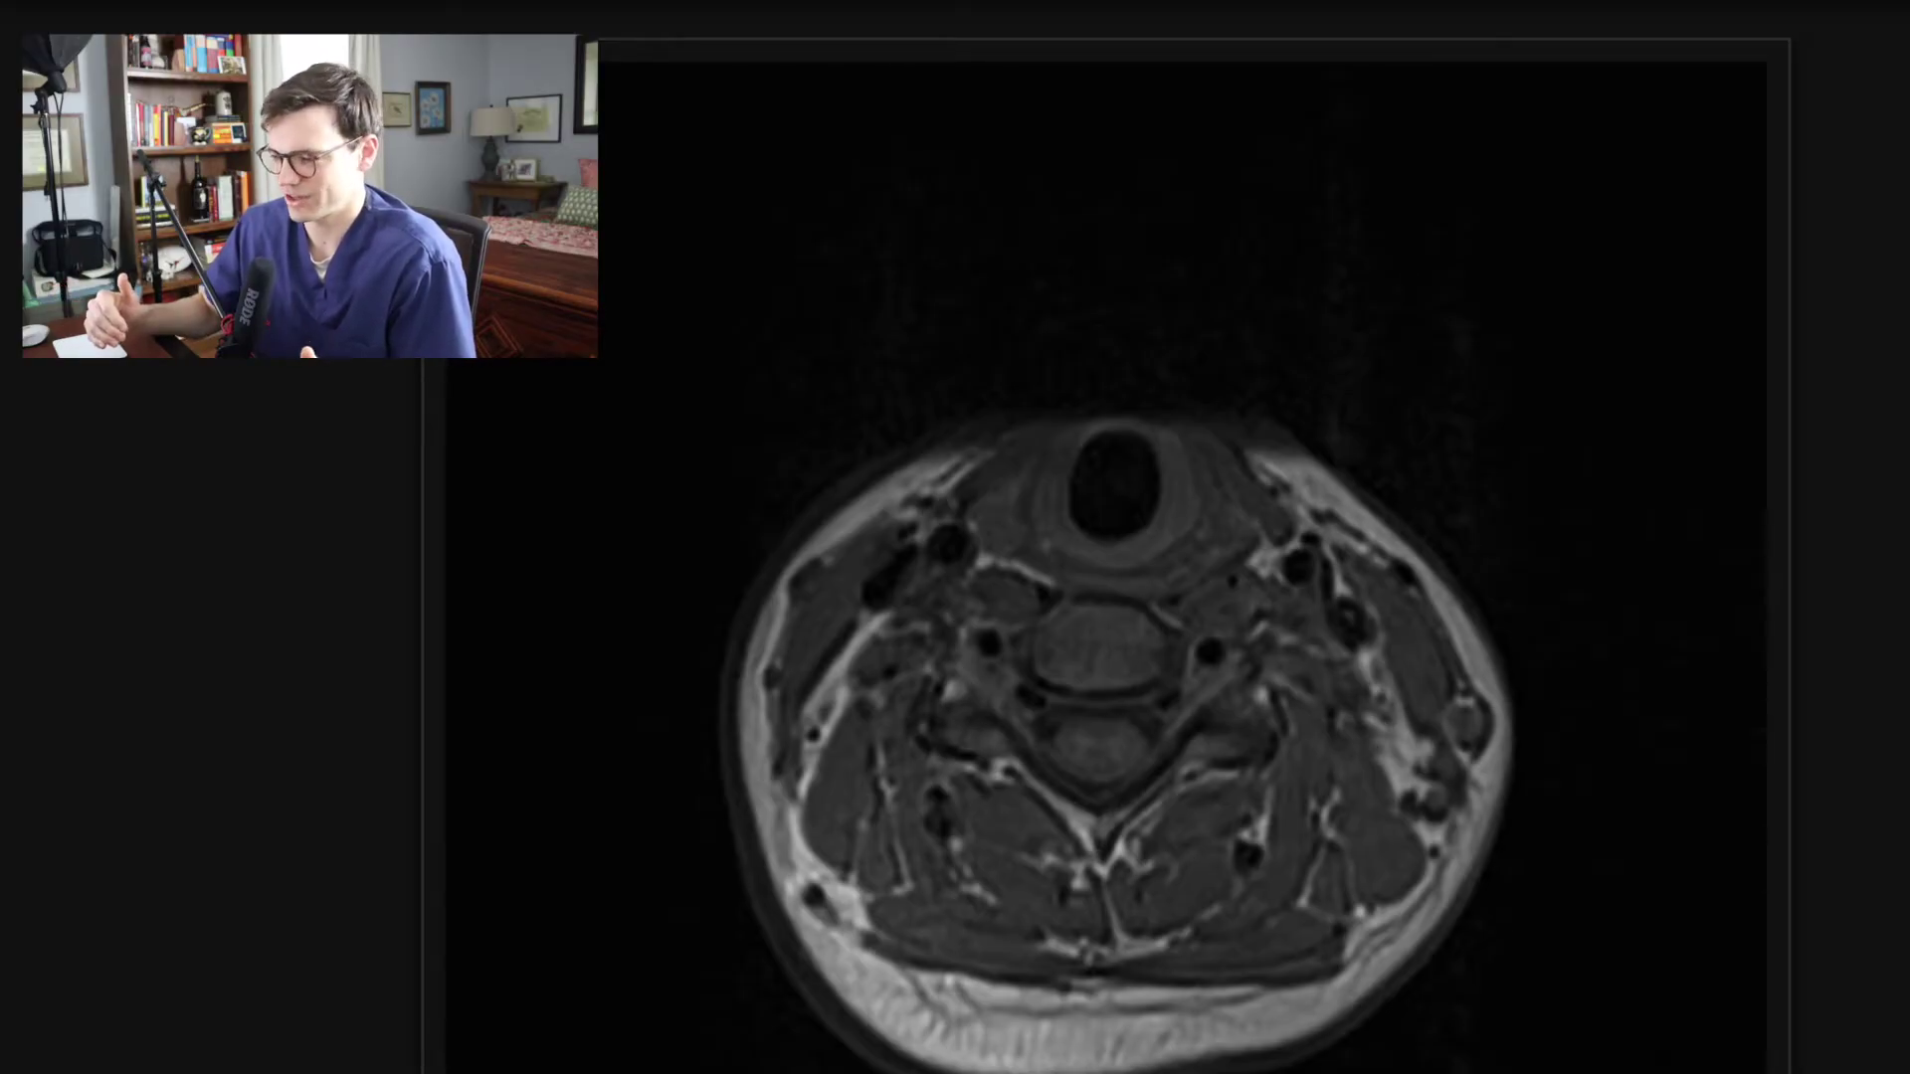
- Load the fat-suppressed axial series, briefly check the magnified axial series, and return
left_click(700, 862)
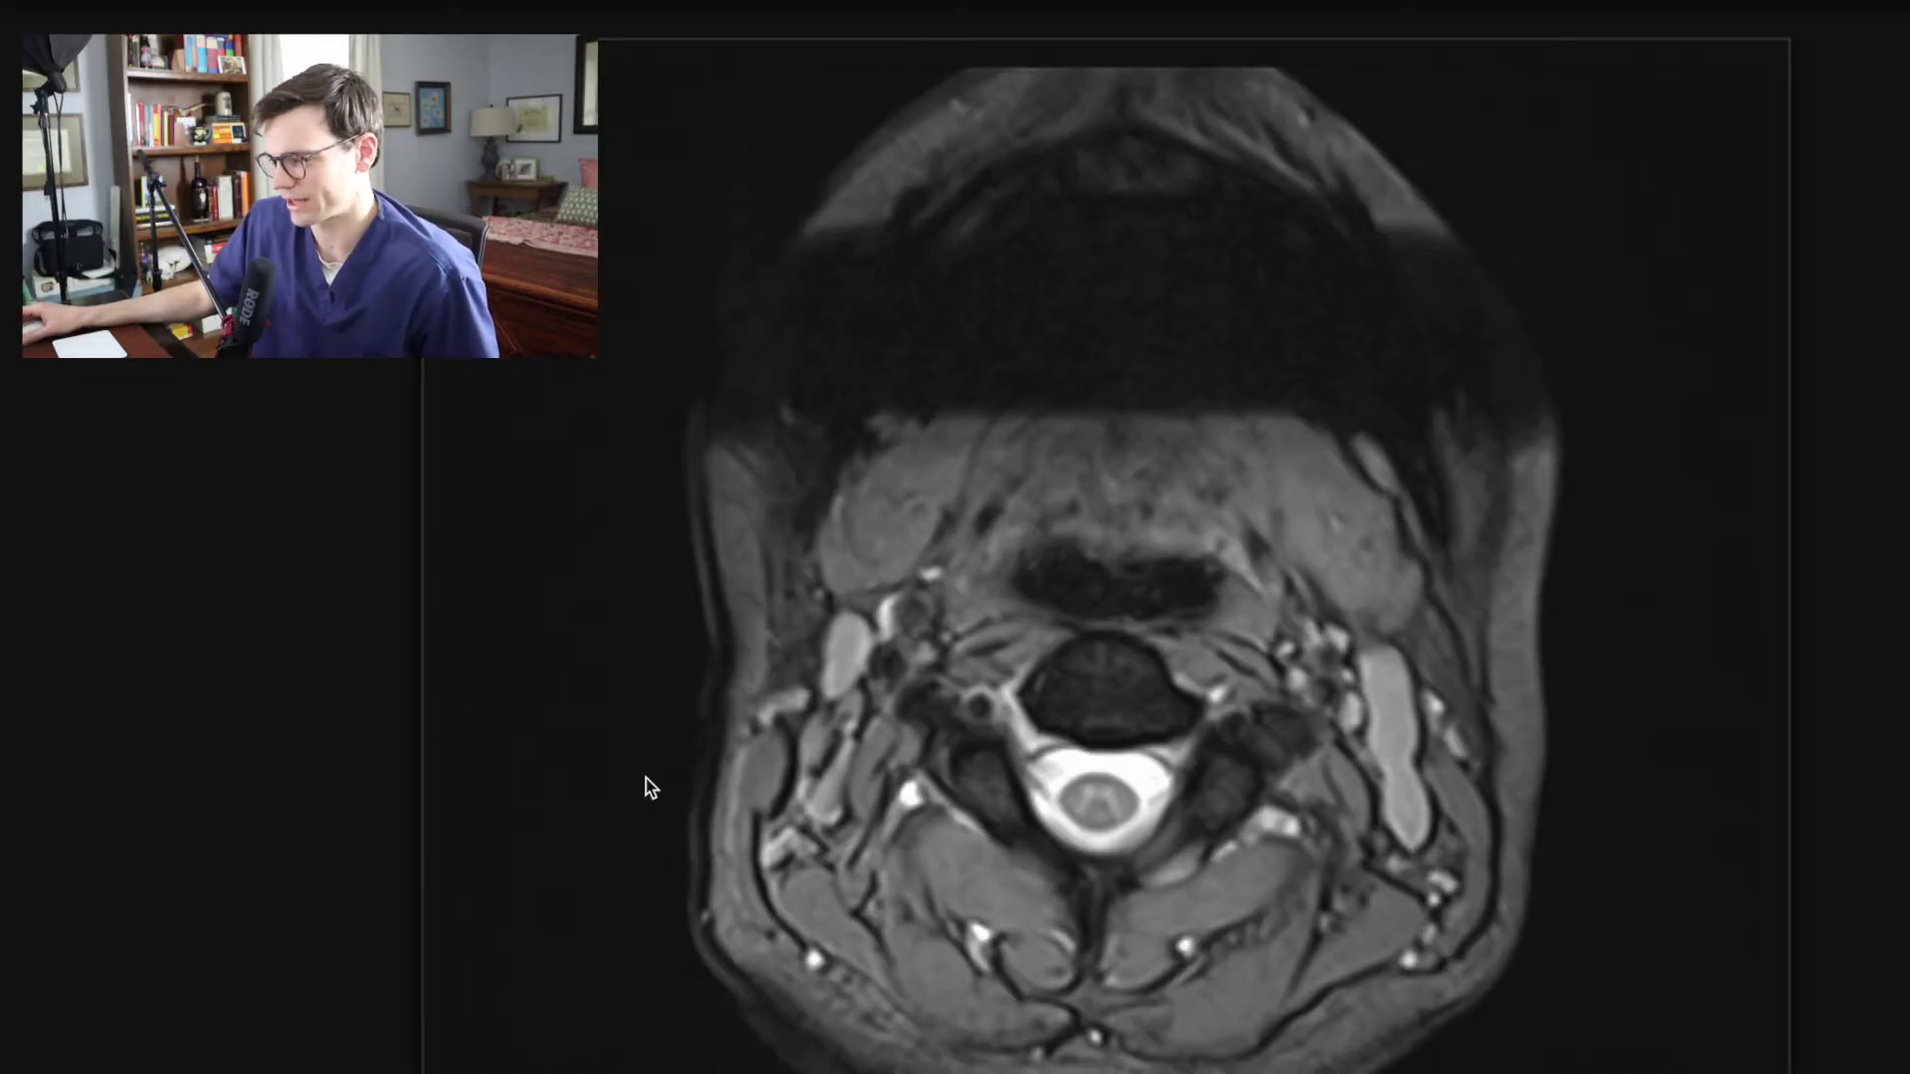
scroll(698, 780, "down", 5)
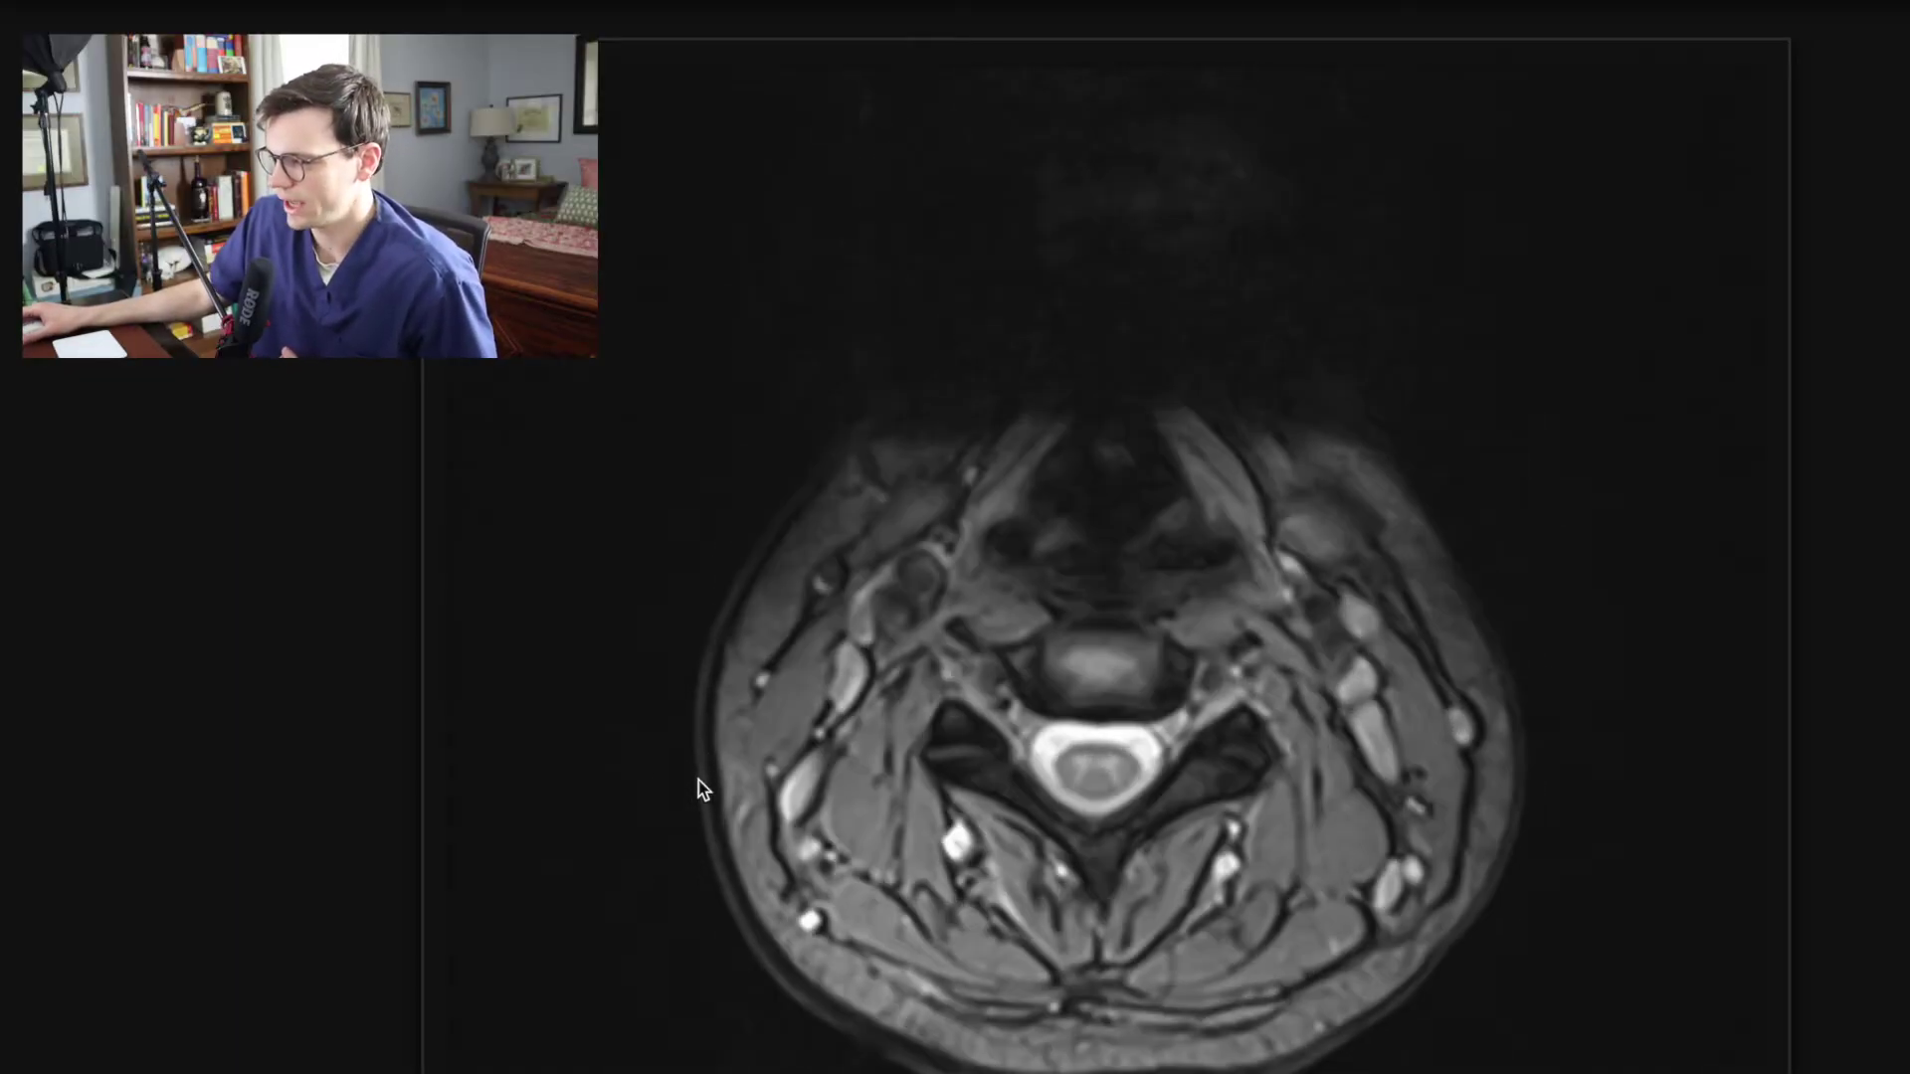
scroll(704, 796, "down", 8)
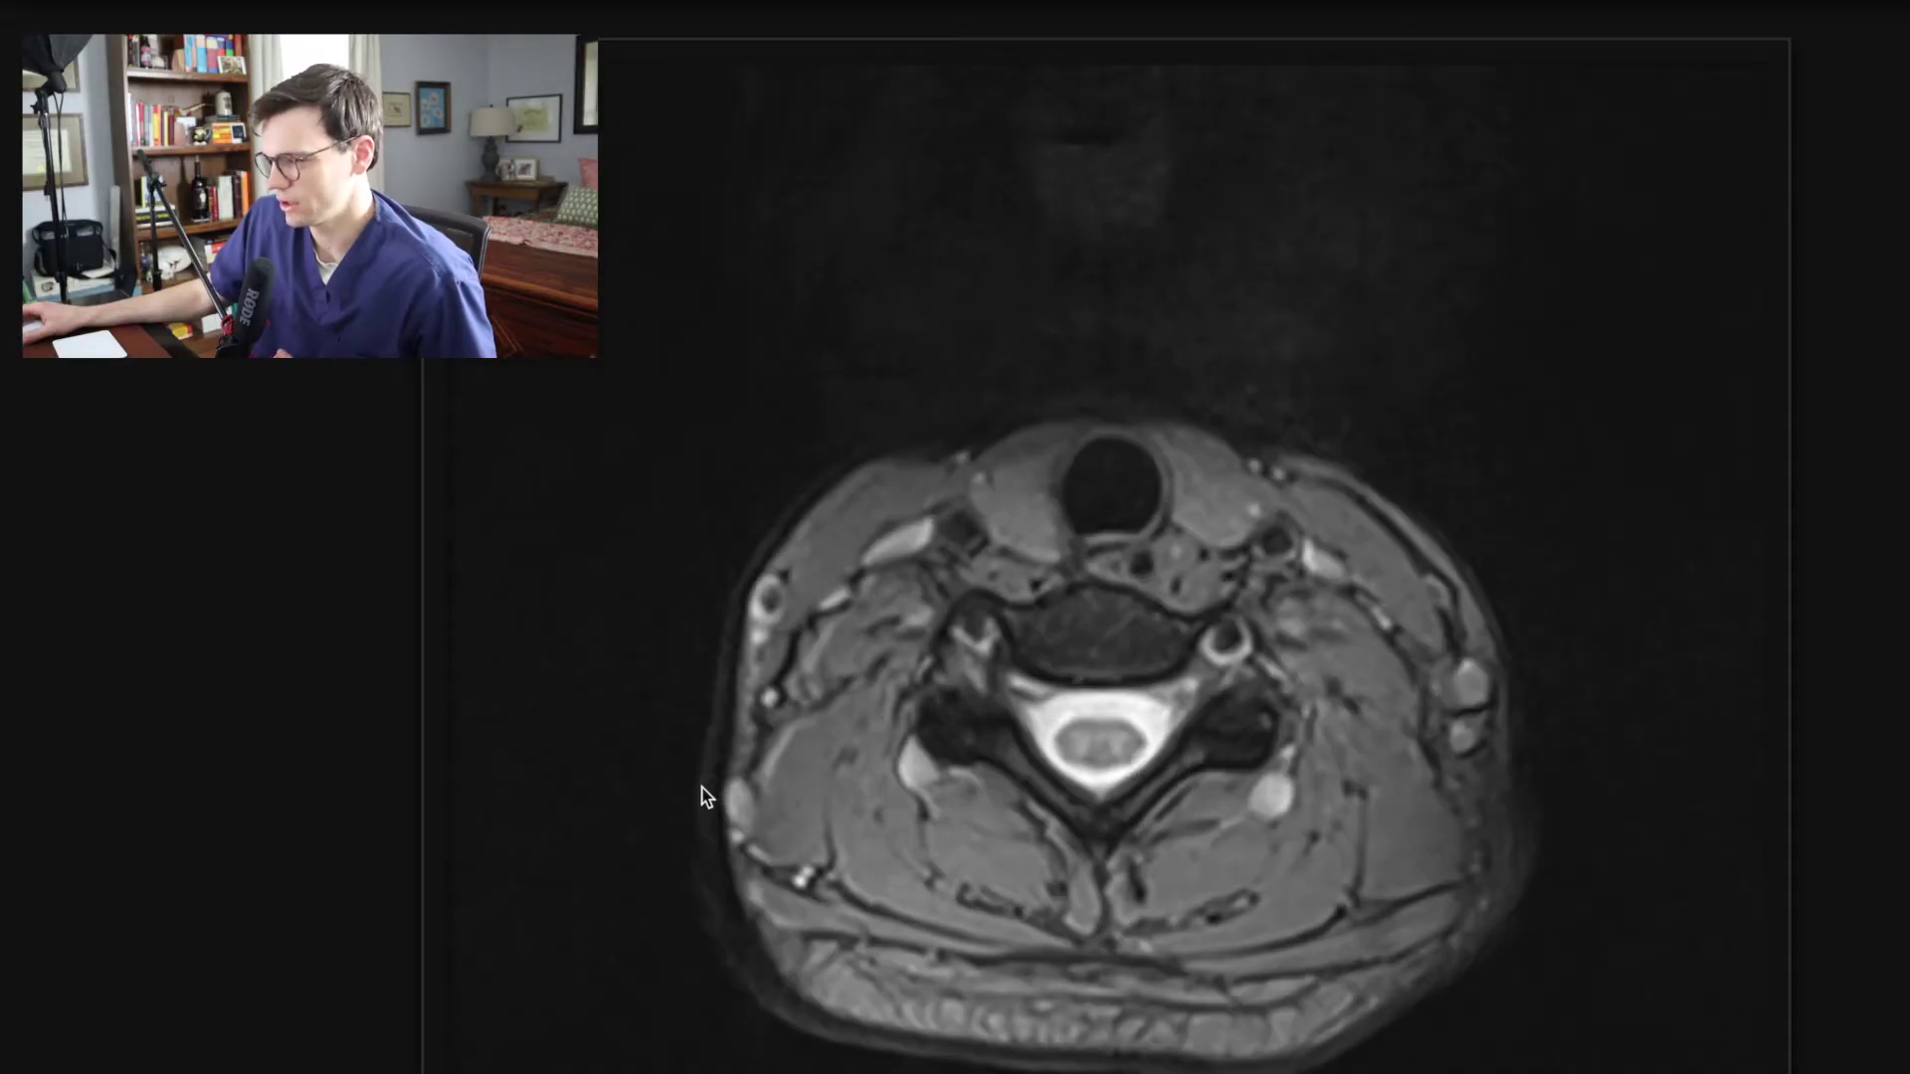
key("Right")
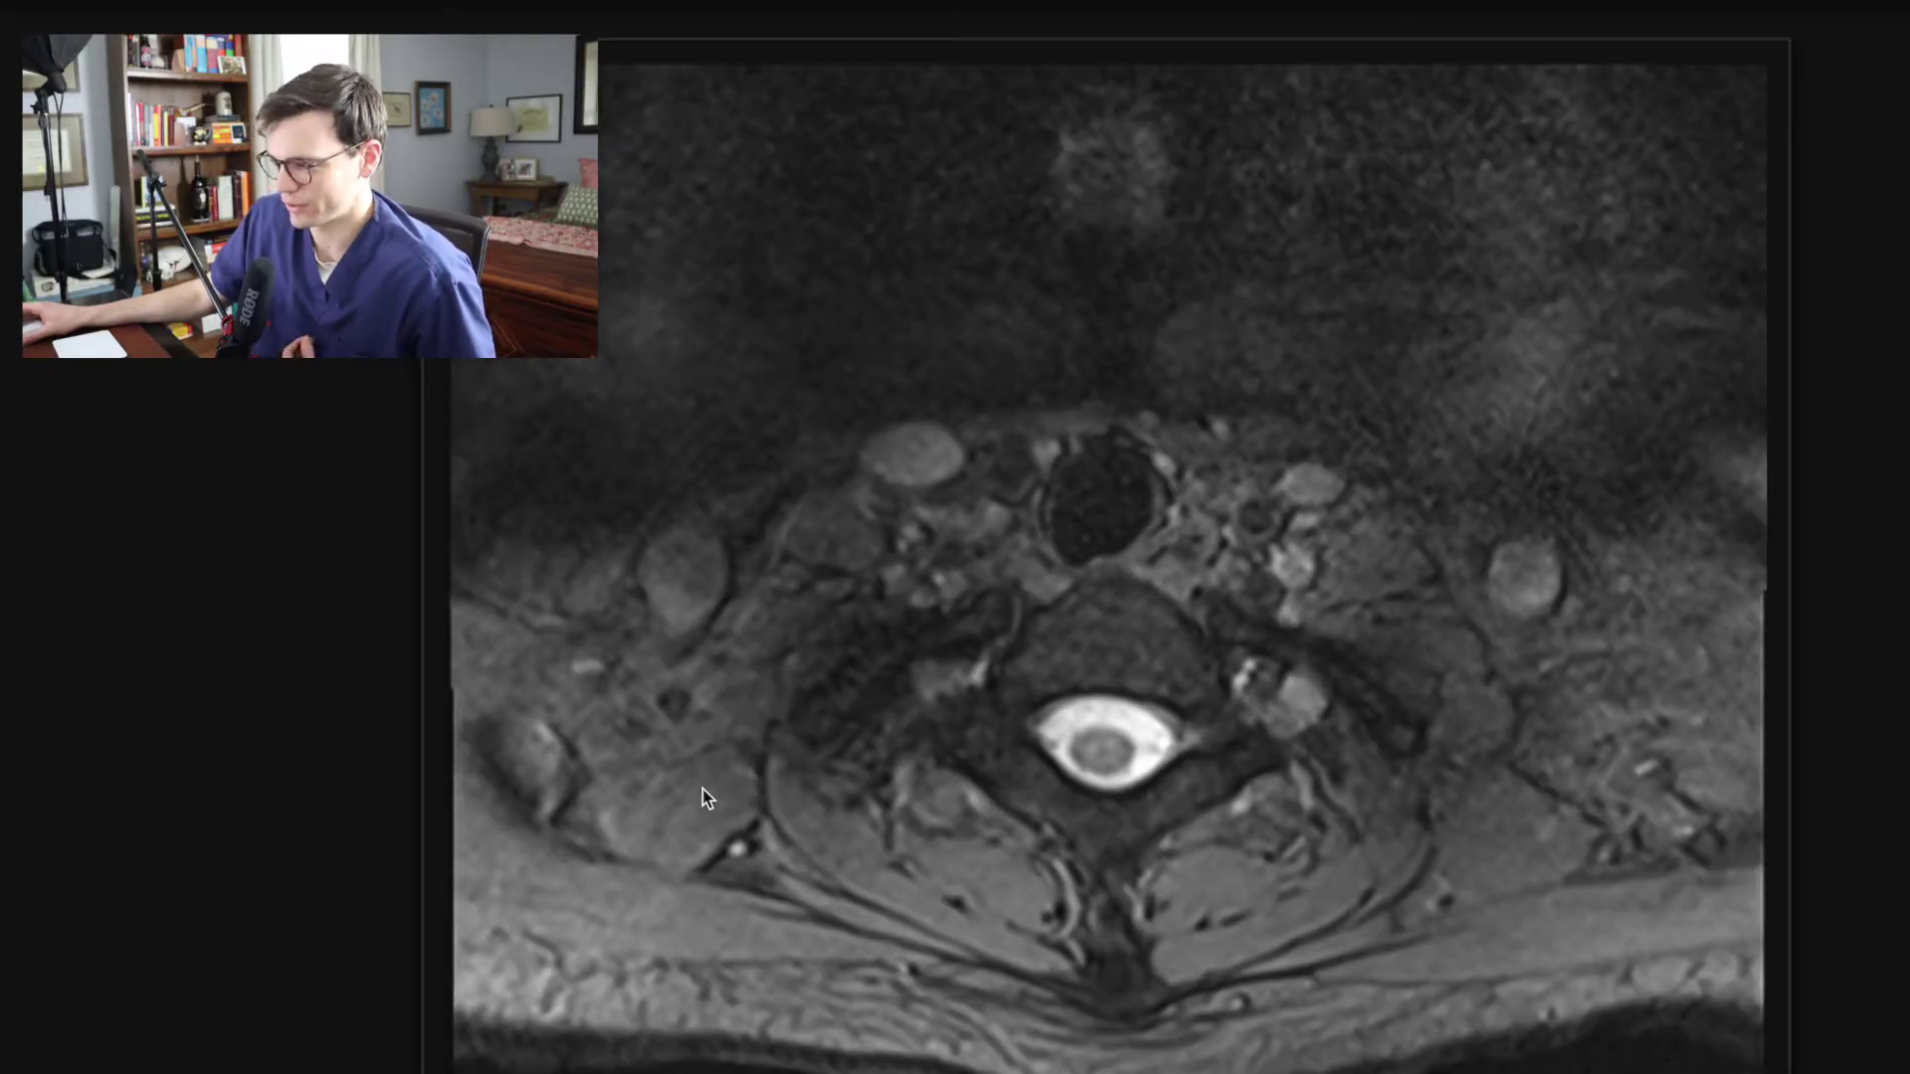
scroll(705, 797, "down", 1)
key("Left")
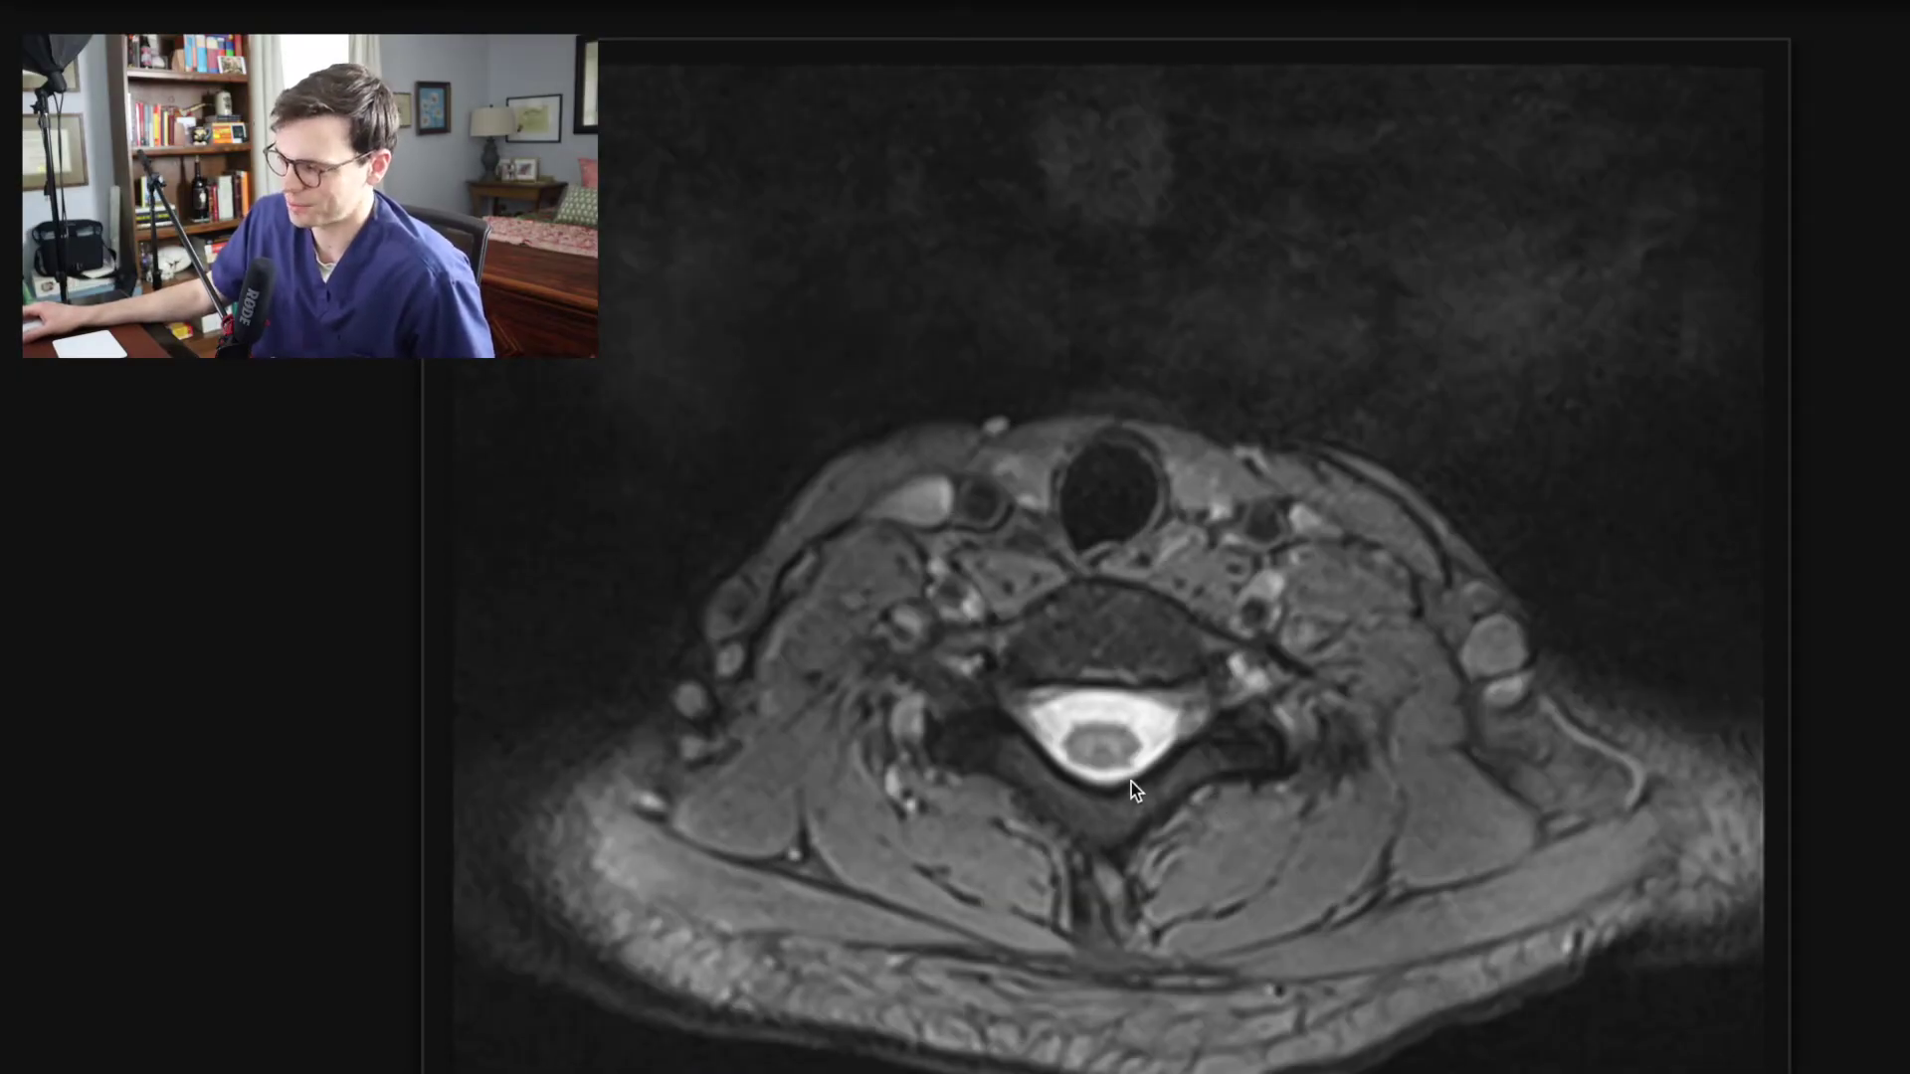
key("Left")
scroll(1144, 791, "down", 1)
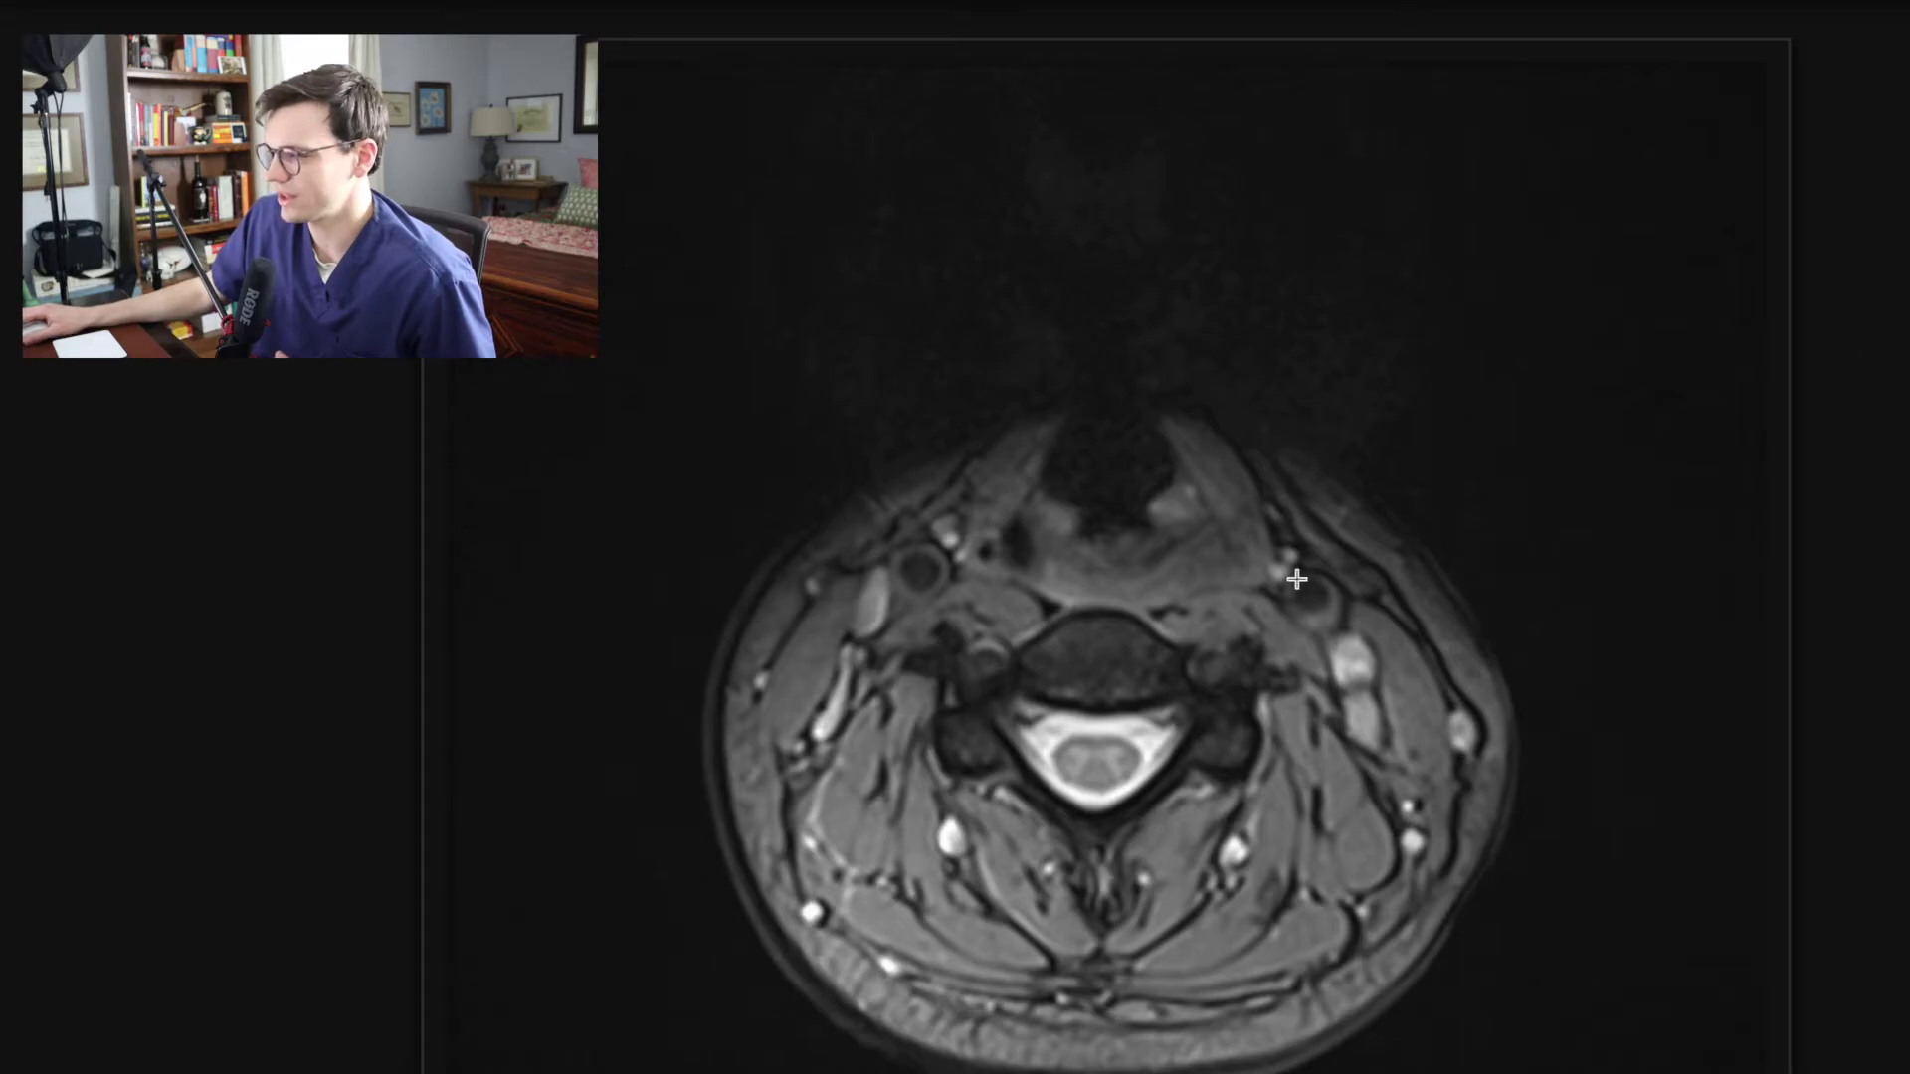
- Loop the spinal cord in red, clear it, and scroll to an upper cervical level
mouse_move(1113, 660)
left_mouse_down()
mouse_move(1104, 705)
mouse_move(1075, 697)
mouse_move(1138, 692)
mouse_move(1035, 741)
mouse_move(1050, 796)
mouse_move(1132, 802)
mouse_move(1162, 725)
left_mouse_up()
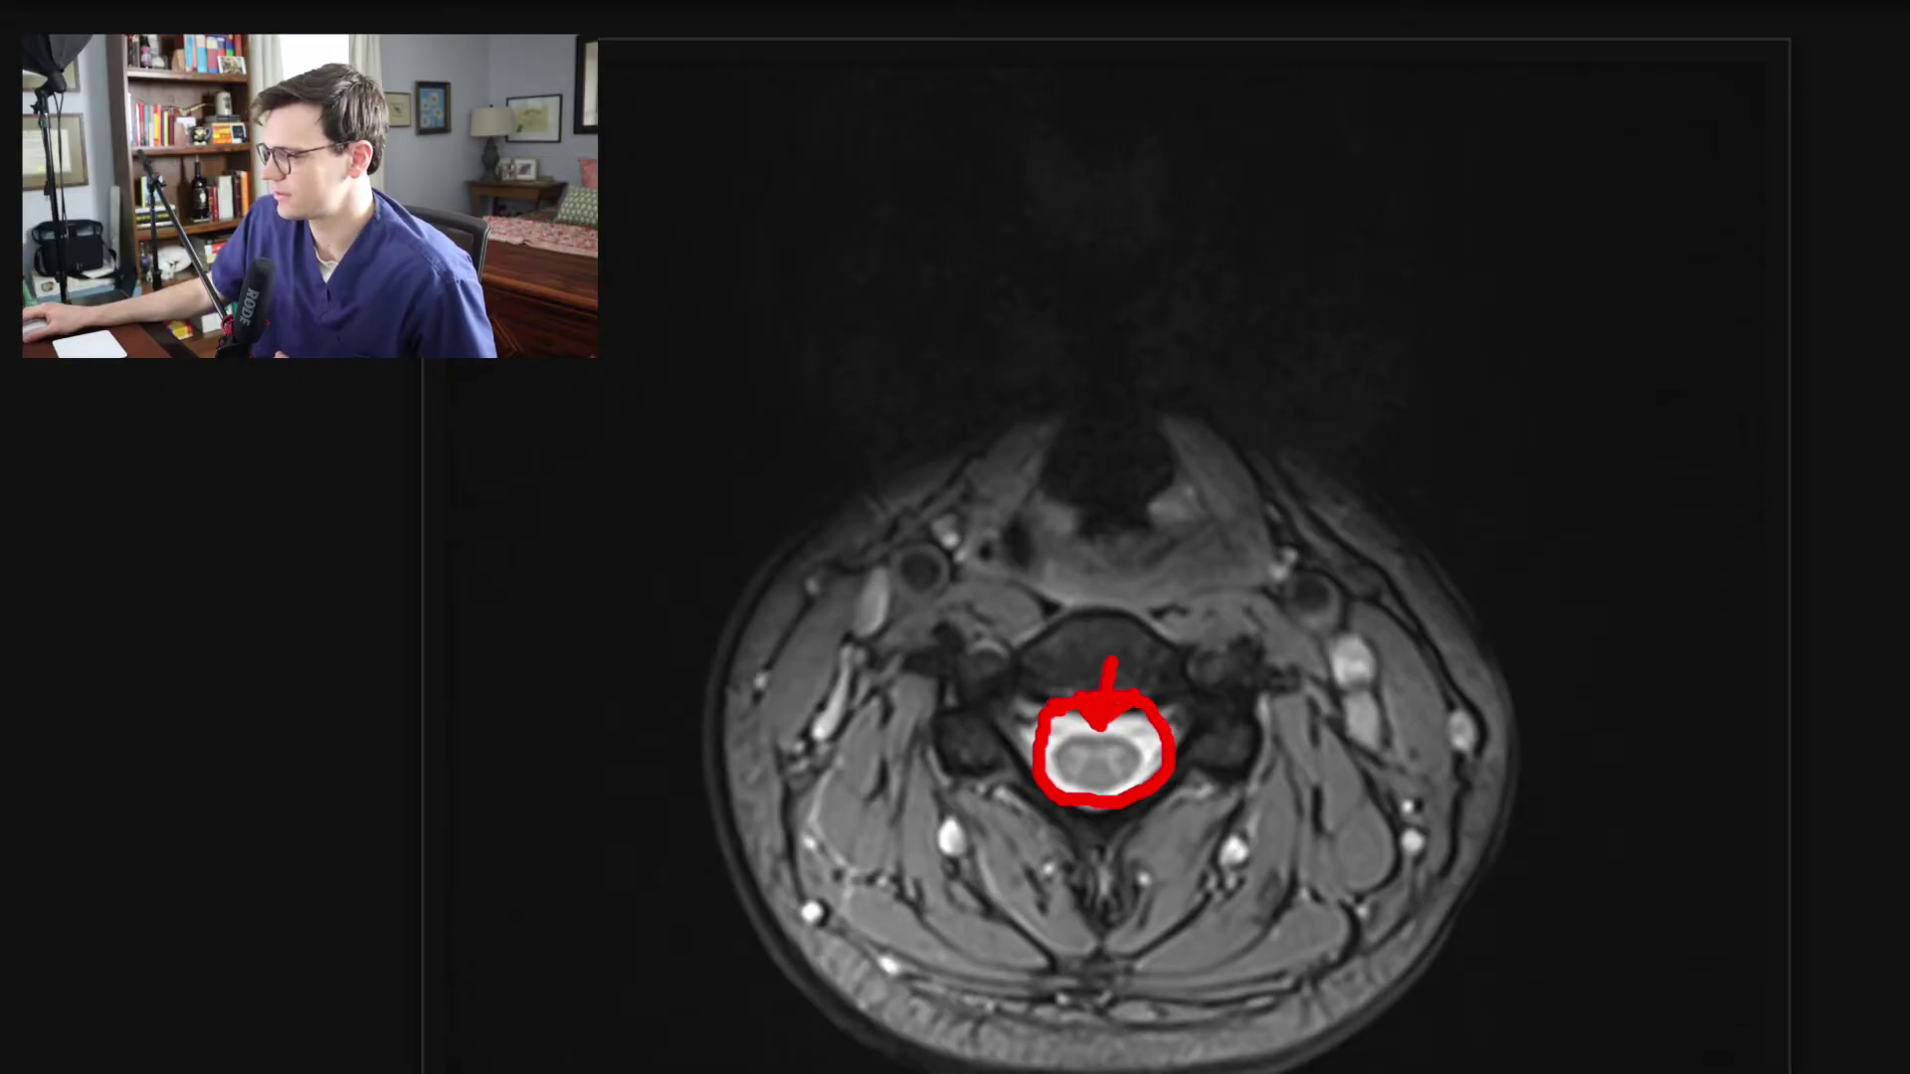
key("Escape")
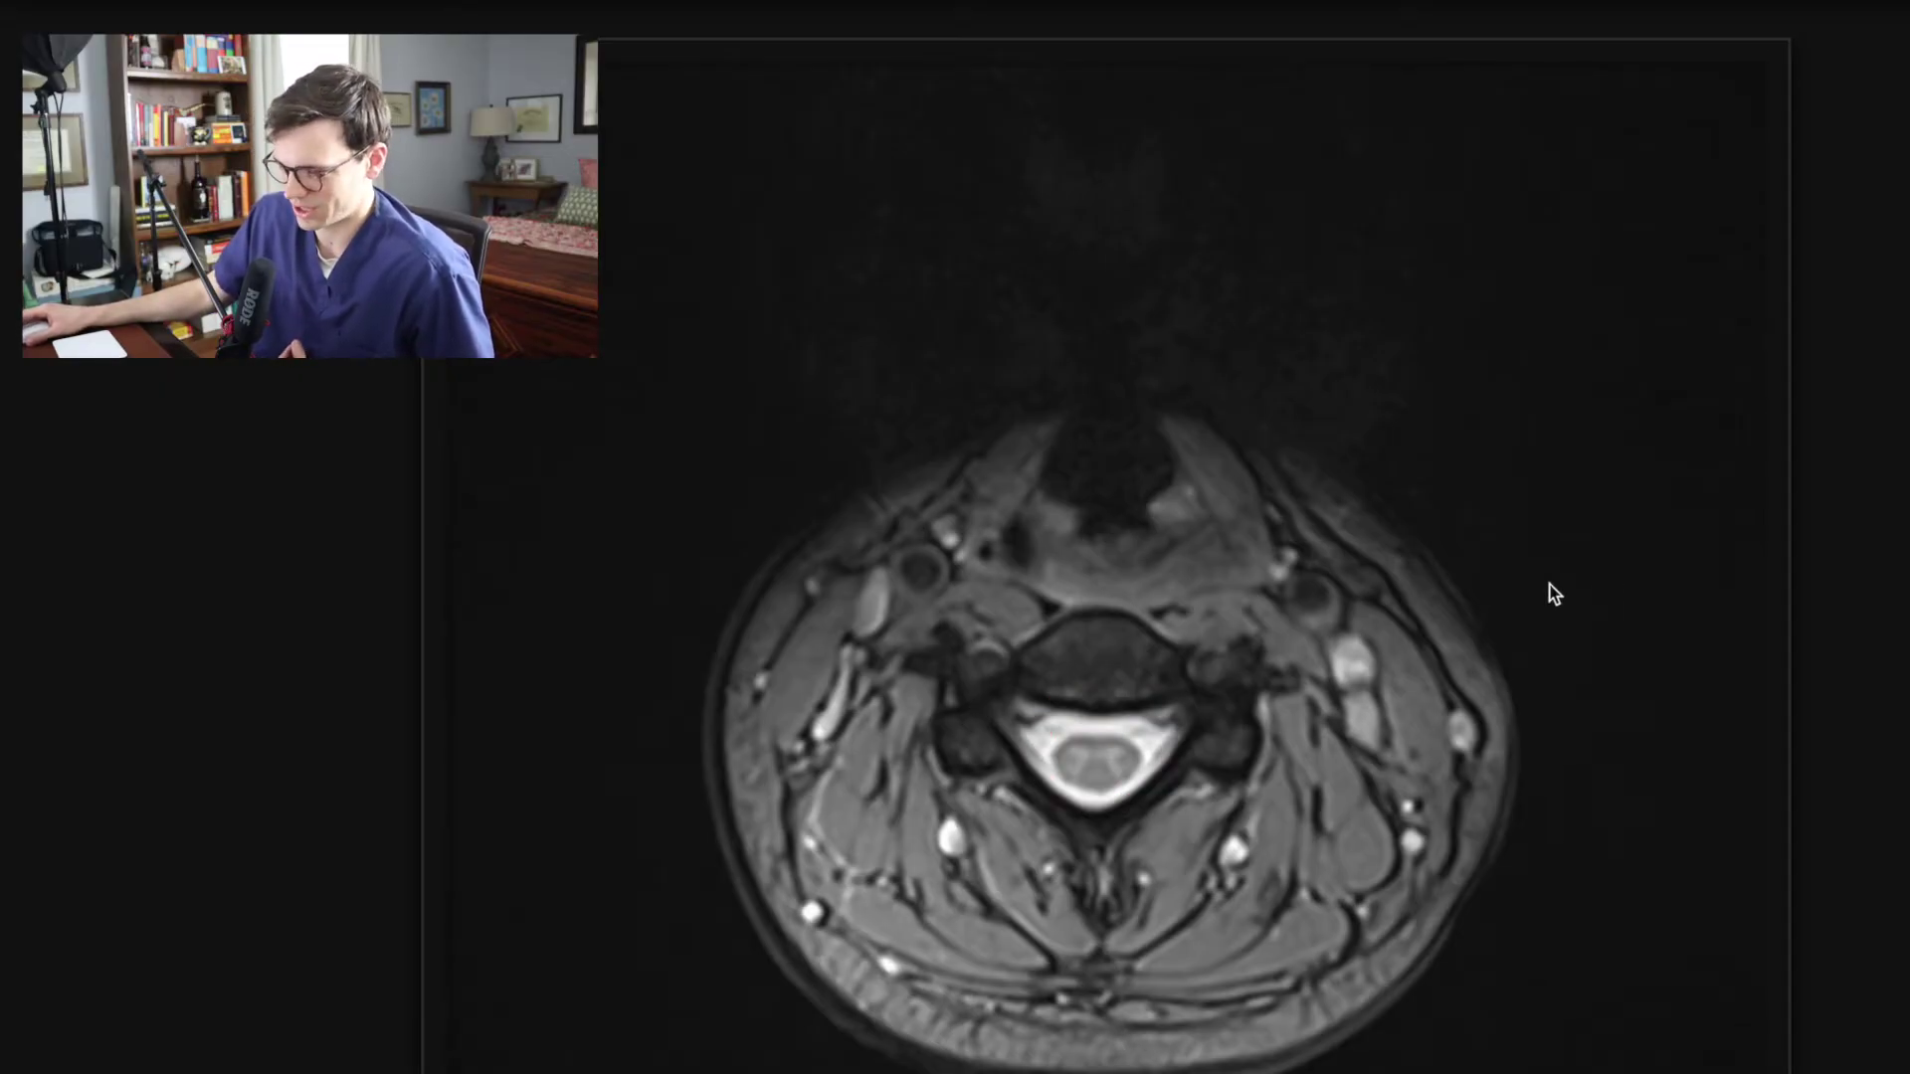
scroll(1543, 593, "down", 1)
scroll(1458, 640, "down", 3)
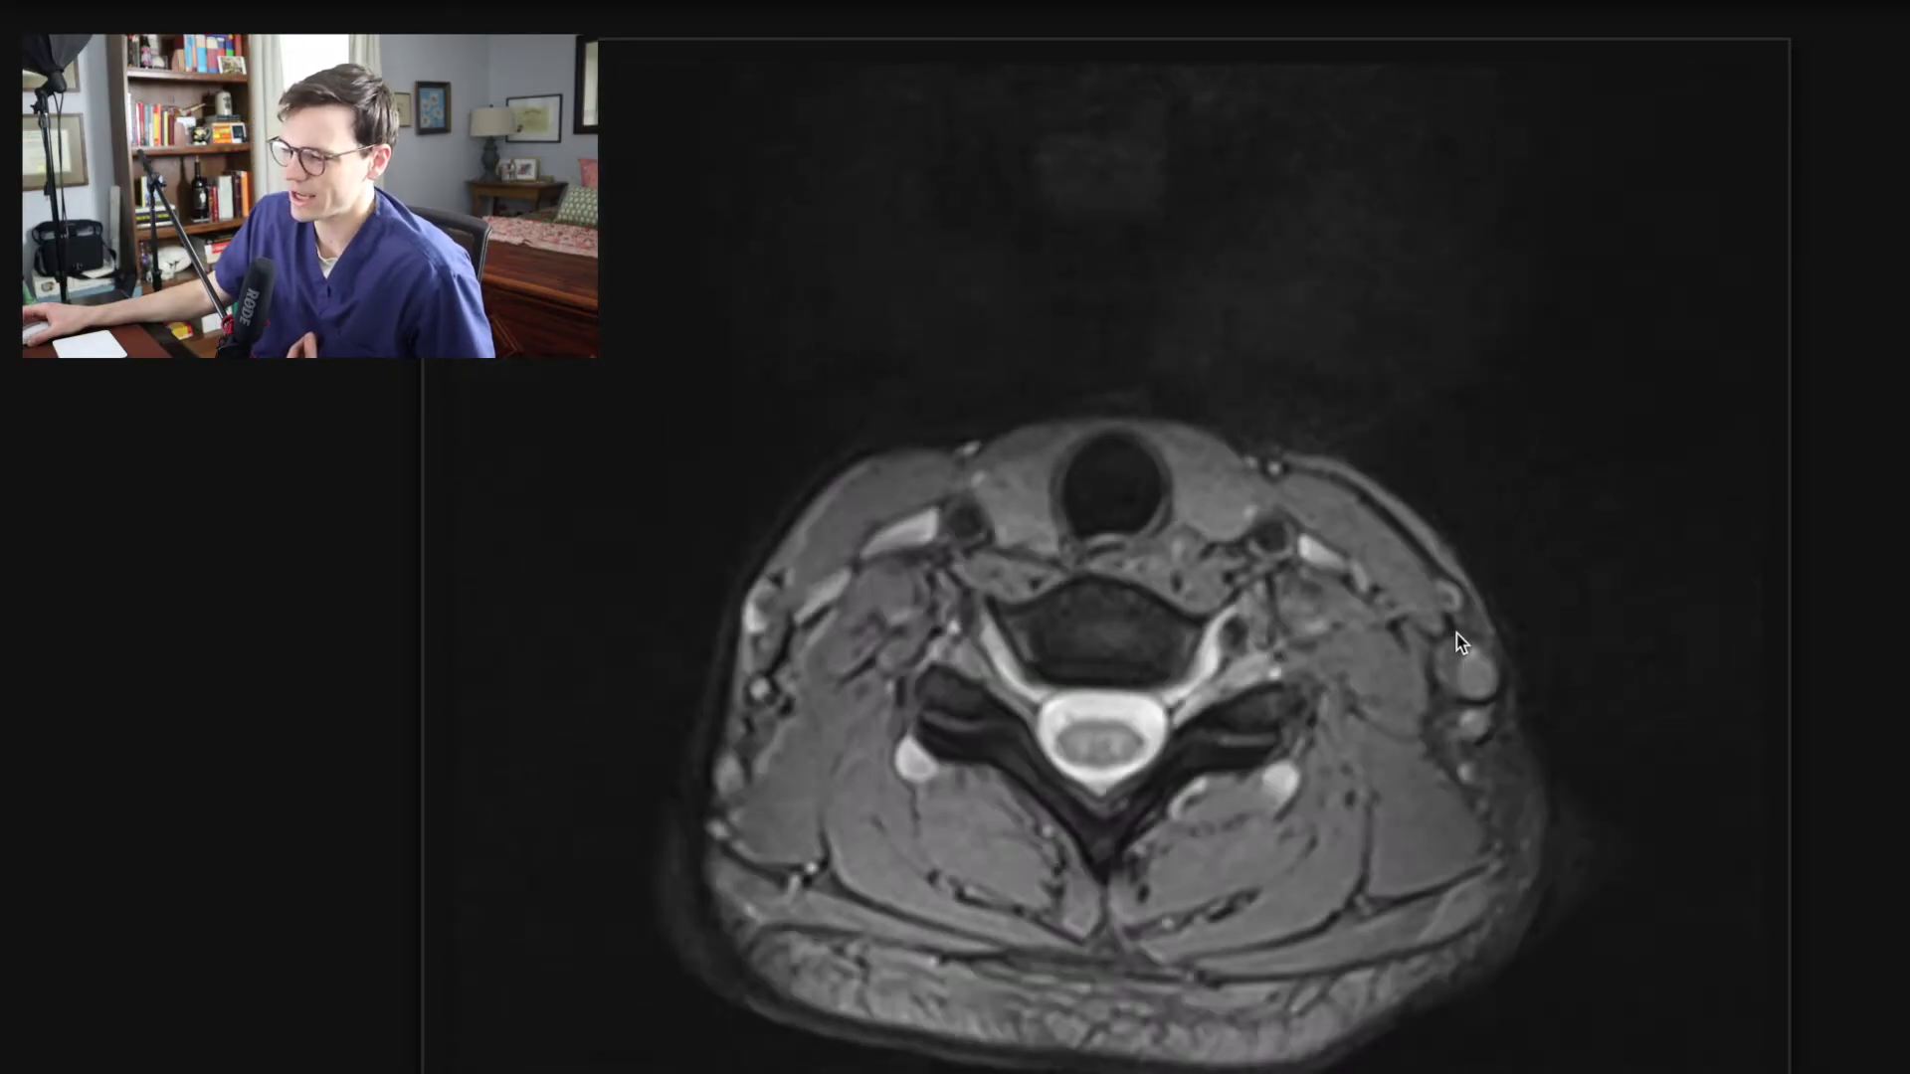
scroll(1458, 641, "down", 4)
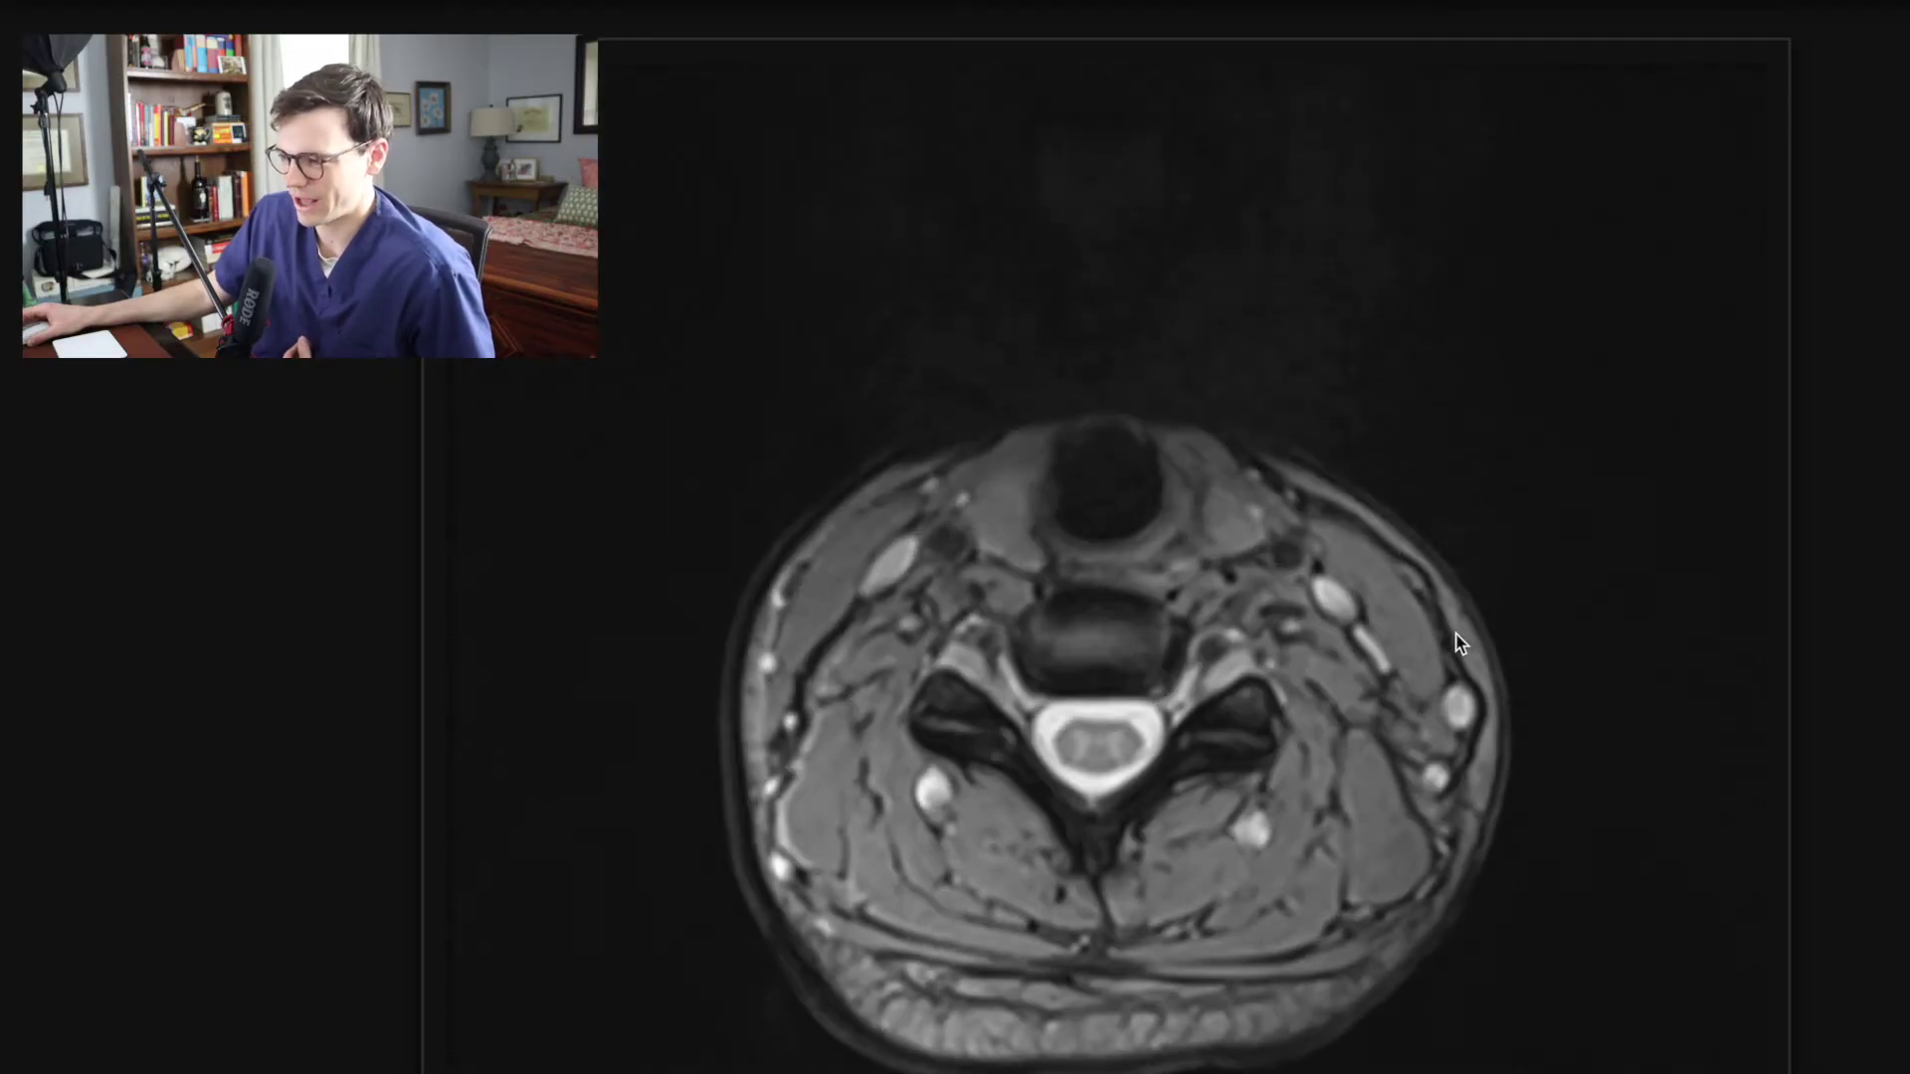
scroll(1461, 645, "down", 3)
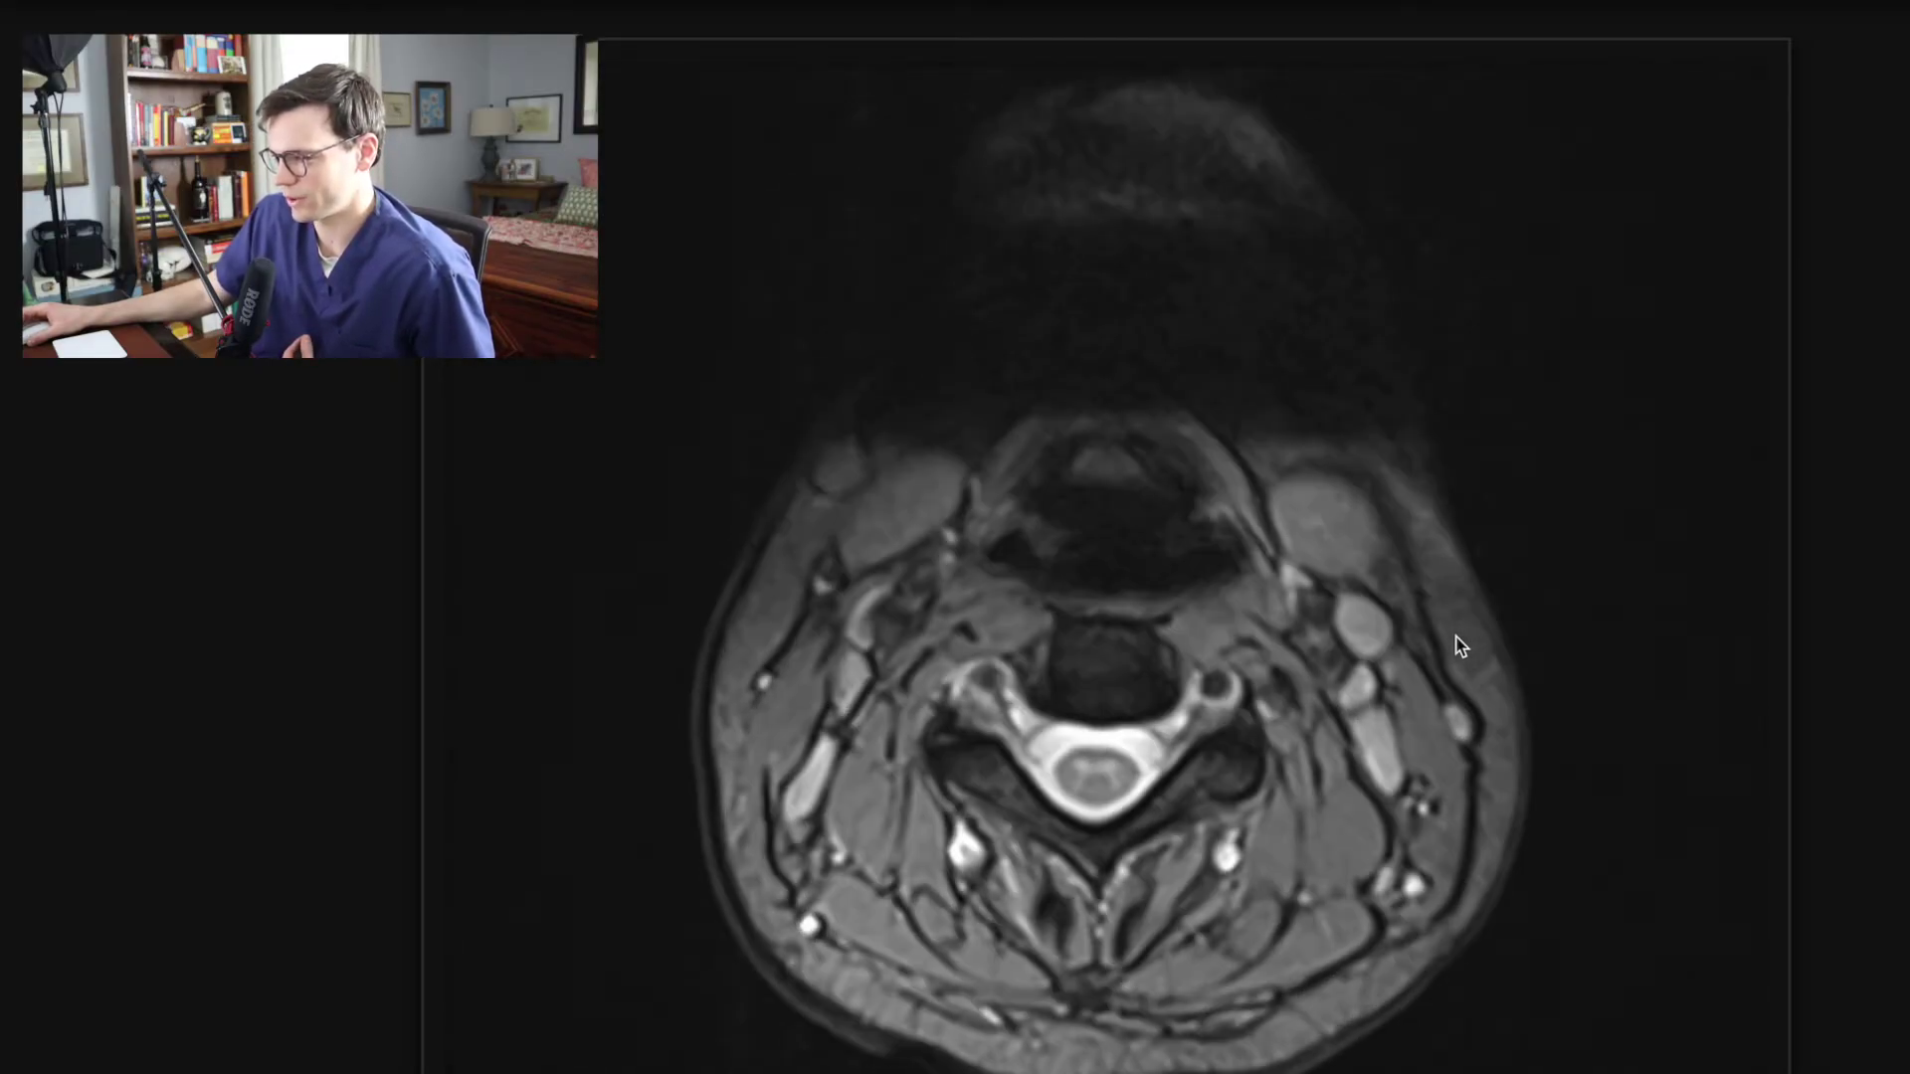
- Circle the foramen, then arrow the vertebral body and loop the lamina in red, erasing each
mouse_move(1200, 642)
left_mouse_down()
mouse_move(1124, 723)
mouse_move(1129, 760)
mouse_move(1224, 730)
mouse_move(1254, 697)
mouse_move(1207, 642)
left_mouse_up()
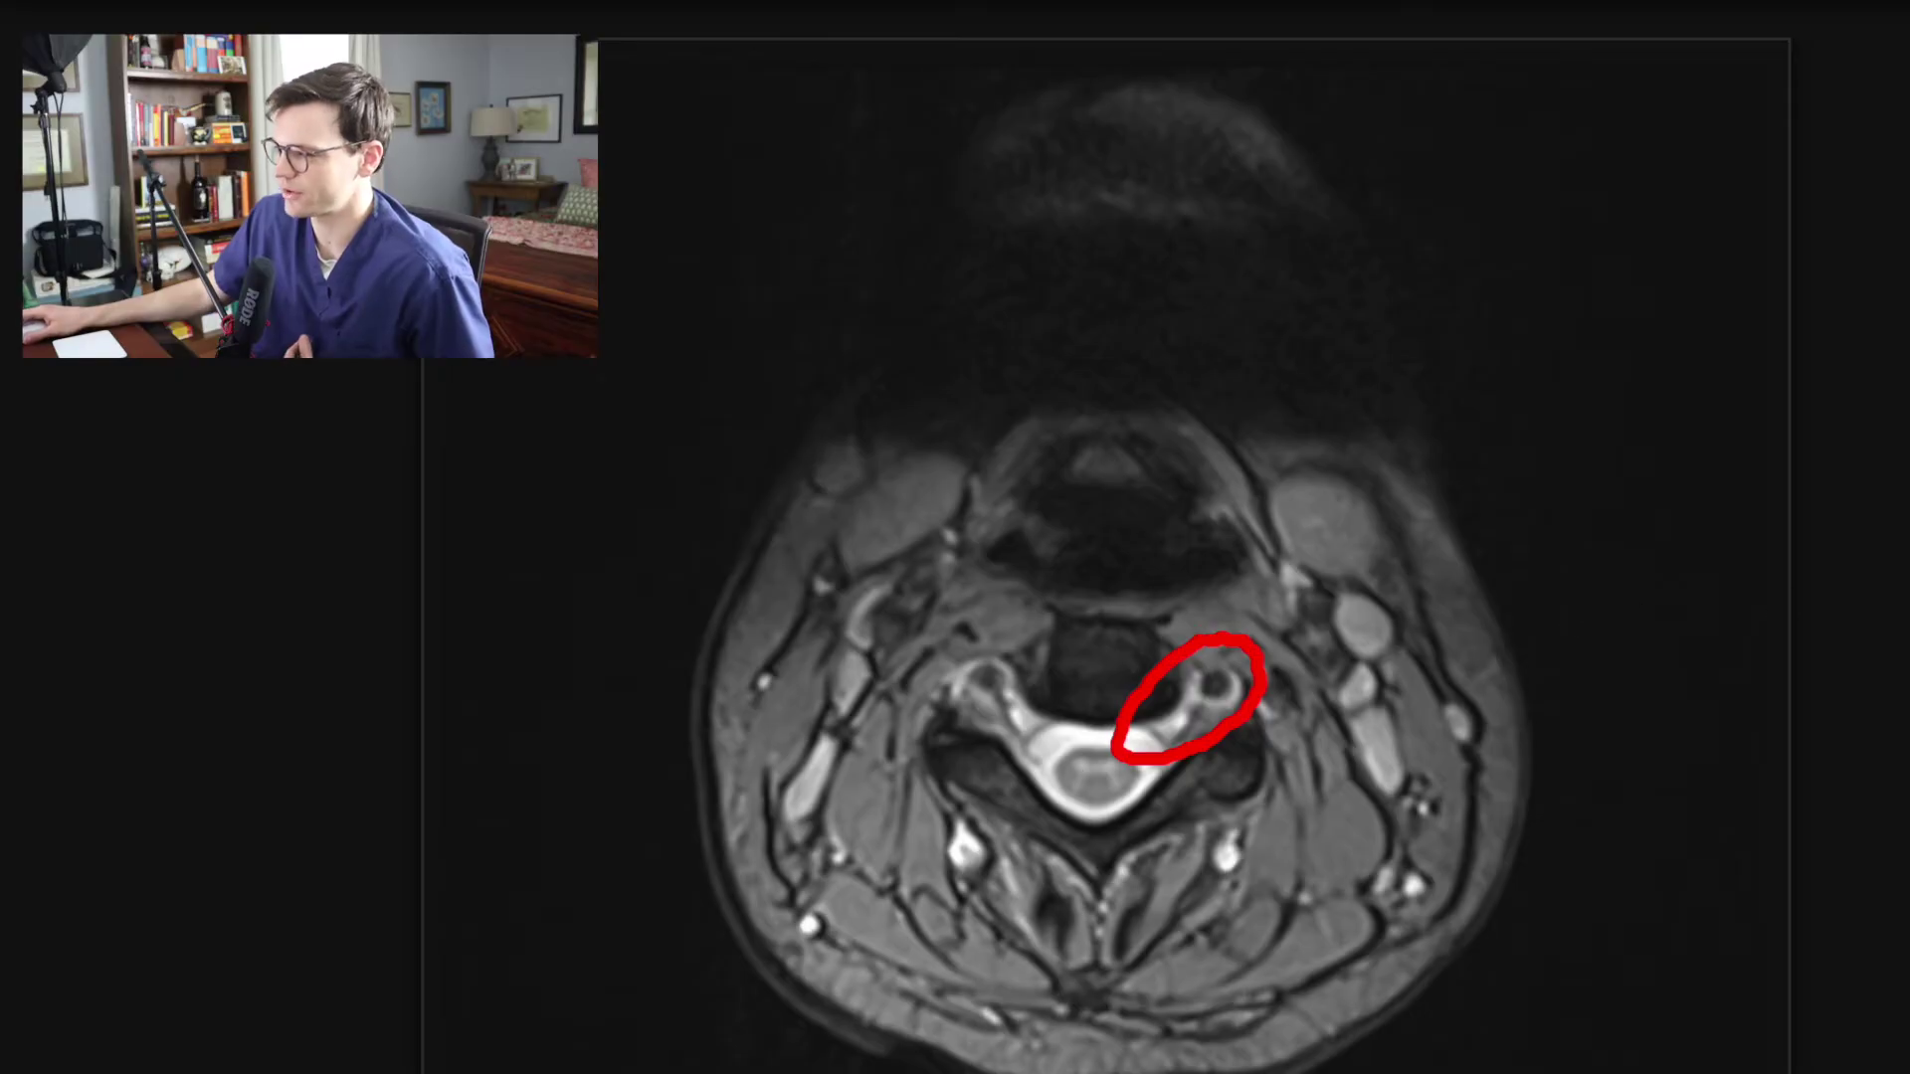
key("Escape")
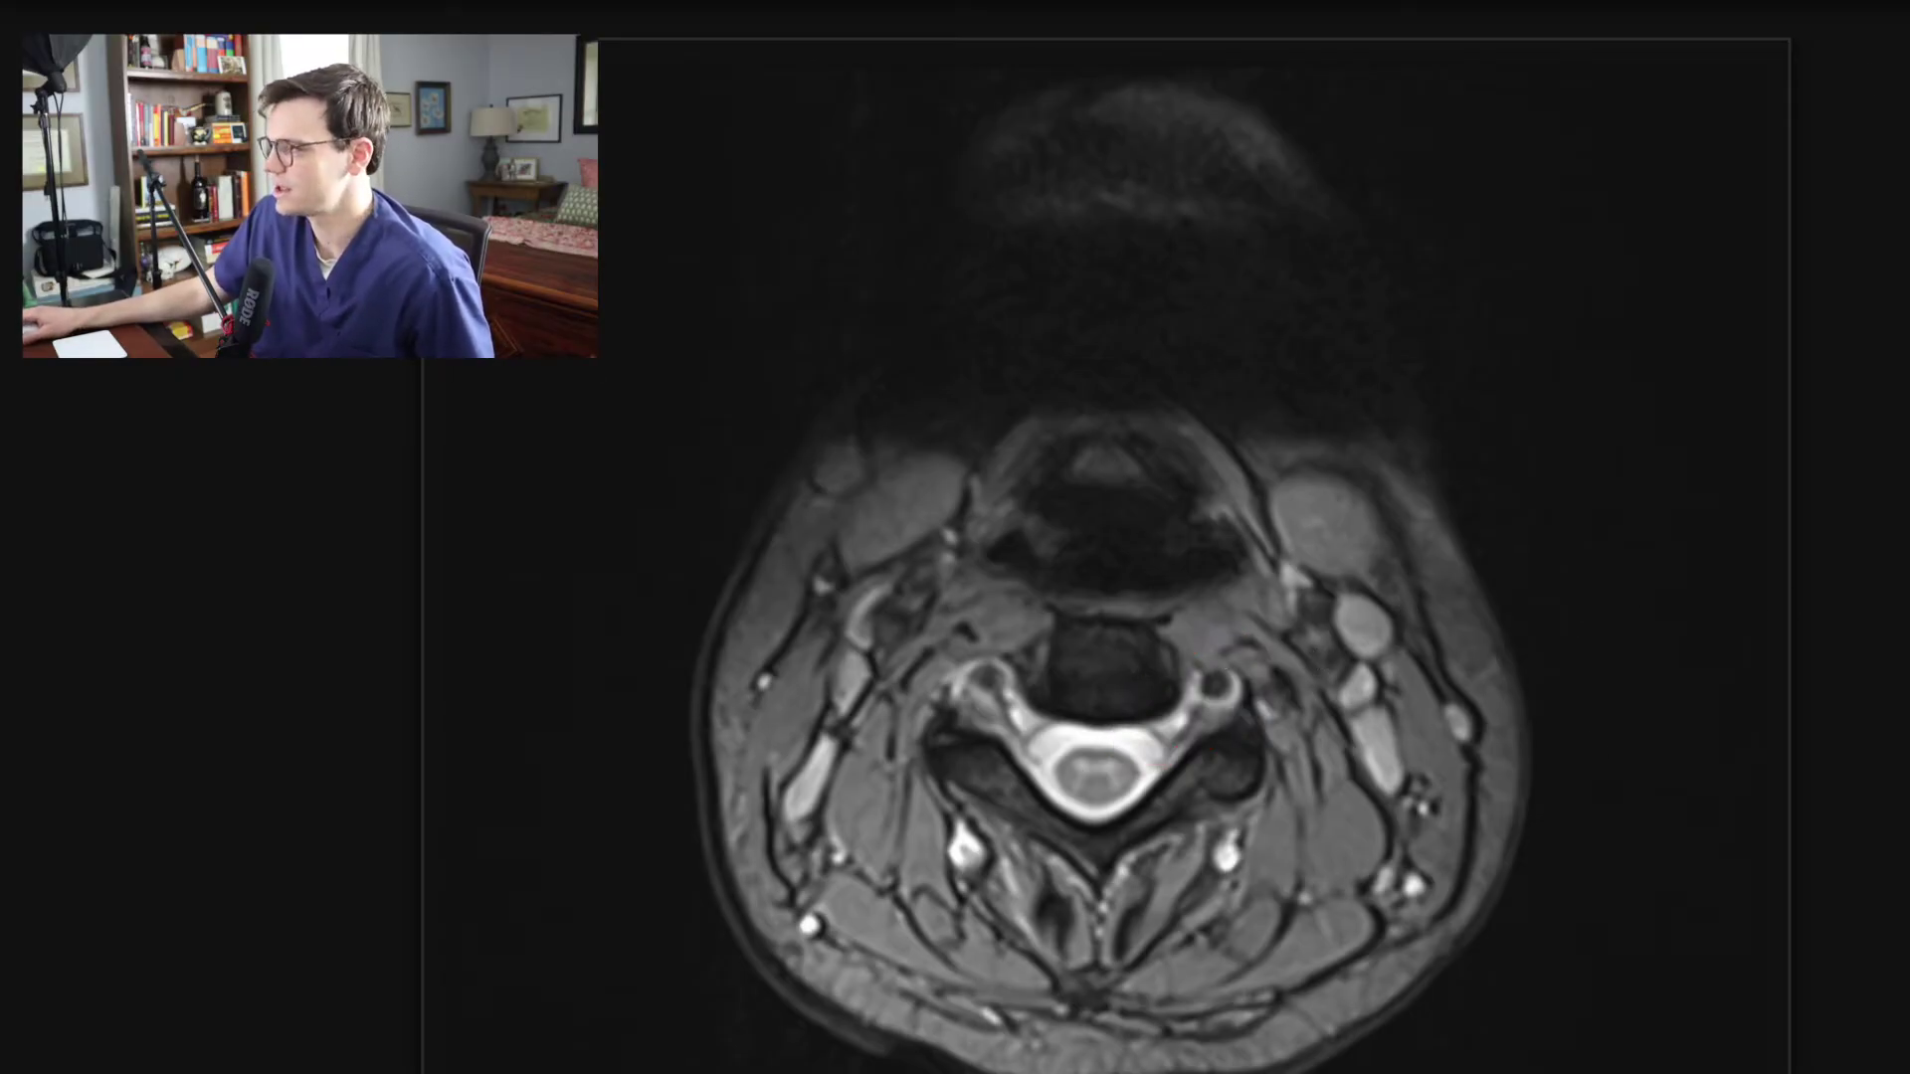
mouse_move(1291, 651)
left_mouse_down()
mouse_move(1187, 675)
mouse_move(1219, 633)
mouse_move(1239, 685)
left_mouse_up()
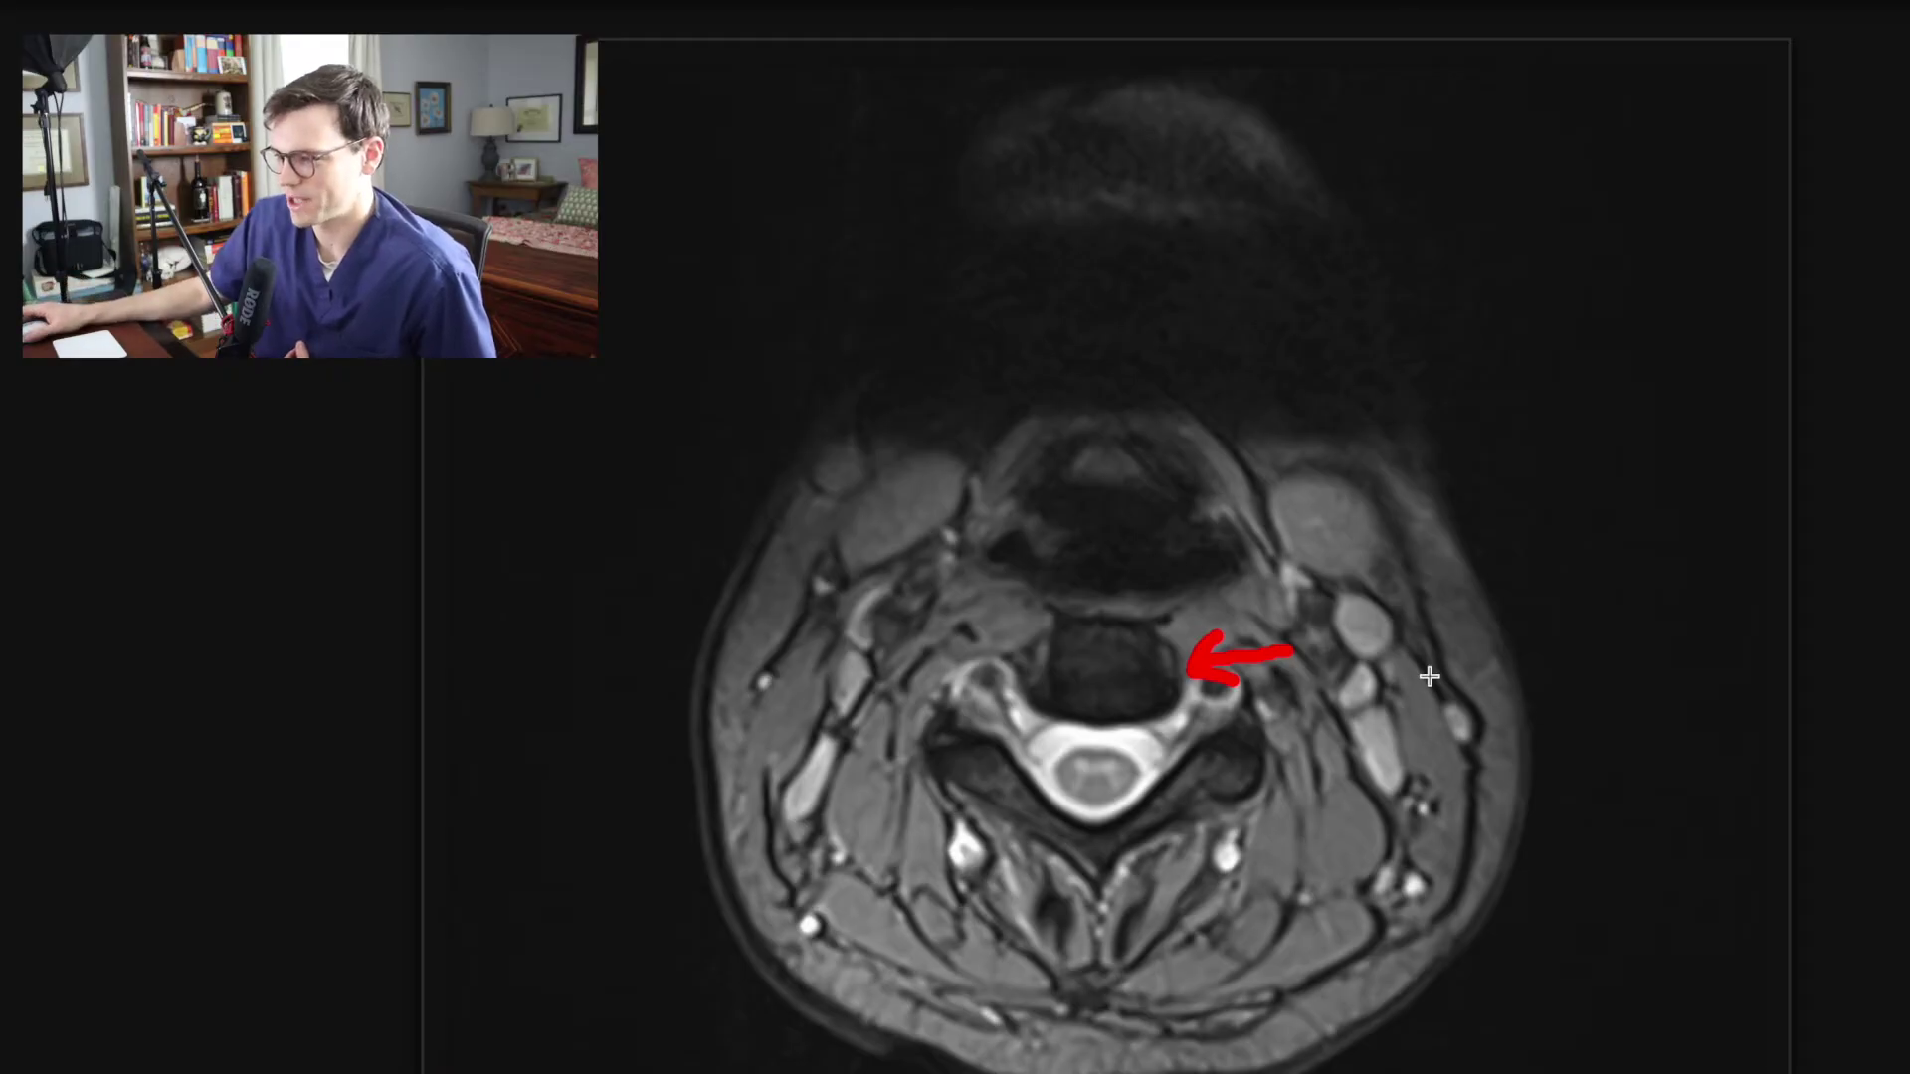
mouse_move(1256, 714)
left_mouse_down()
mouse_move(1134, 796)
mouse_move(1311, 806)
mouse_move(1253, 733)
mouse_move(1199, 729)
left_mouse_up()
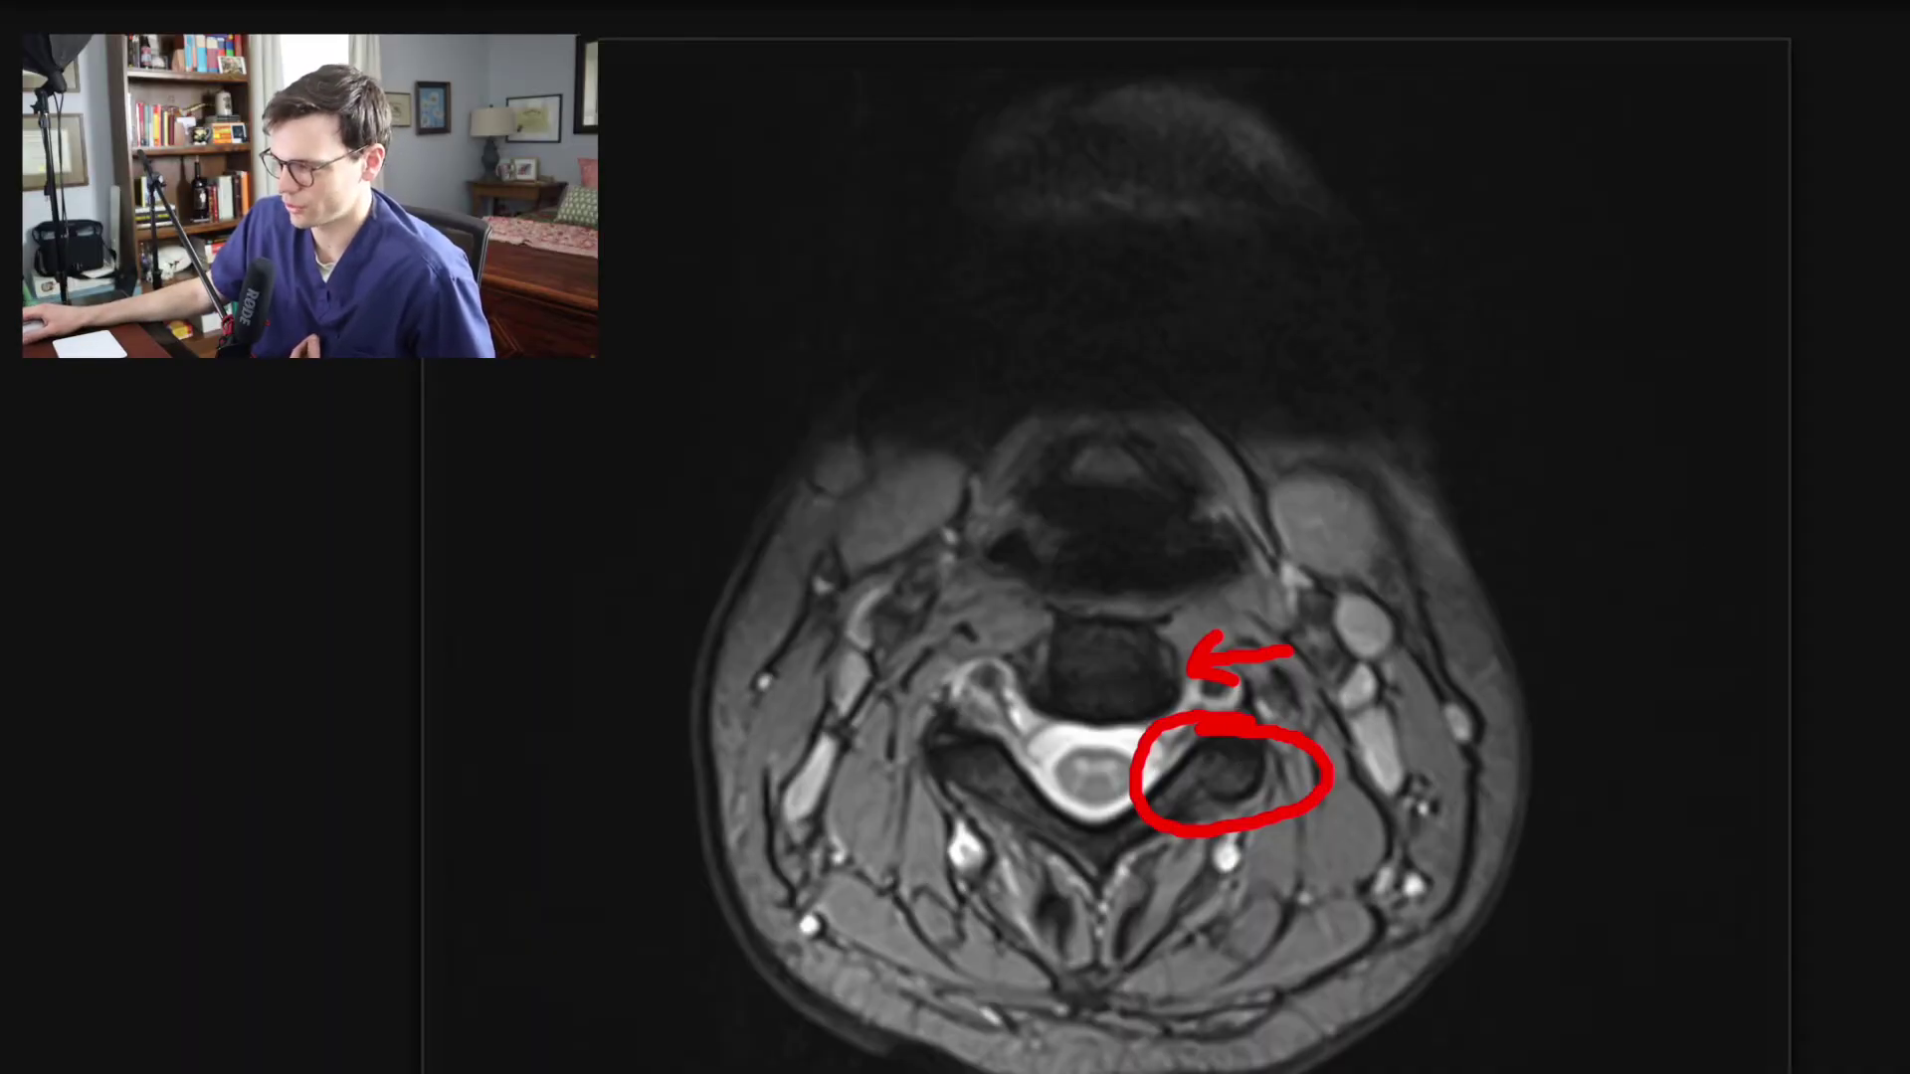
key("Escape")
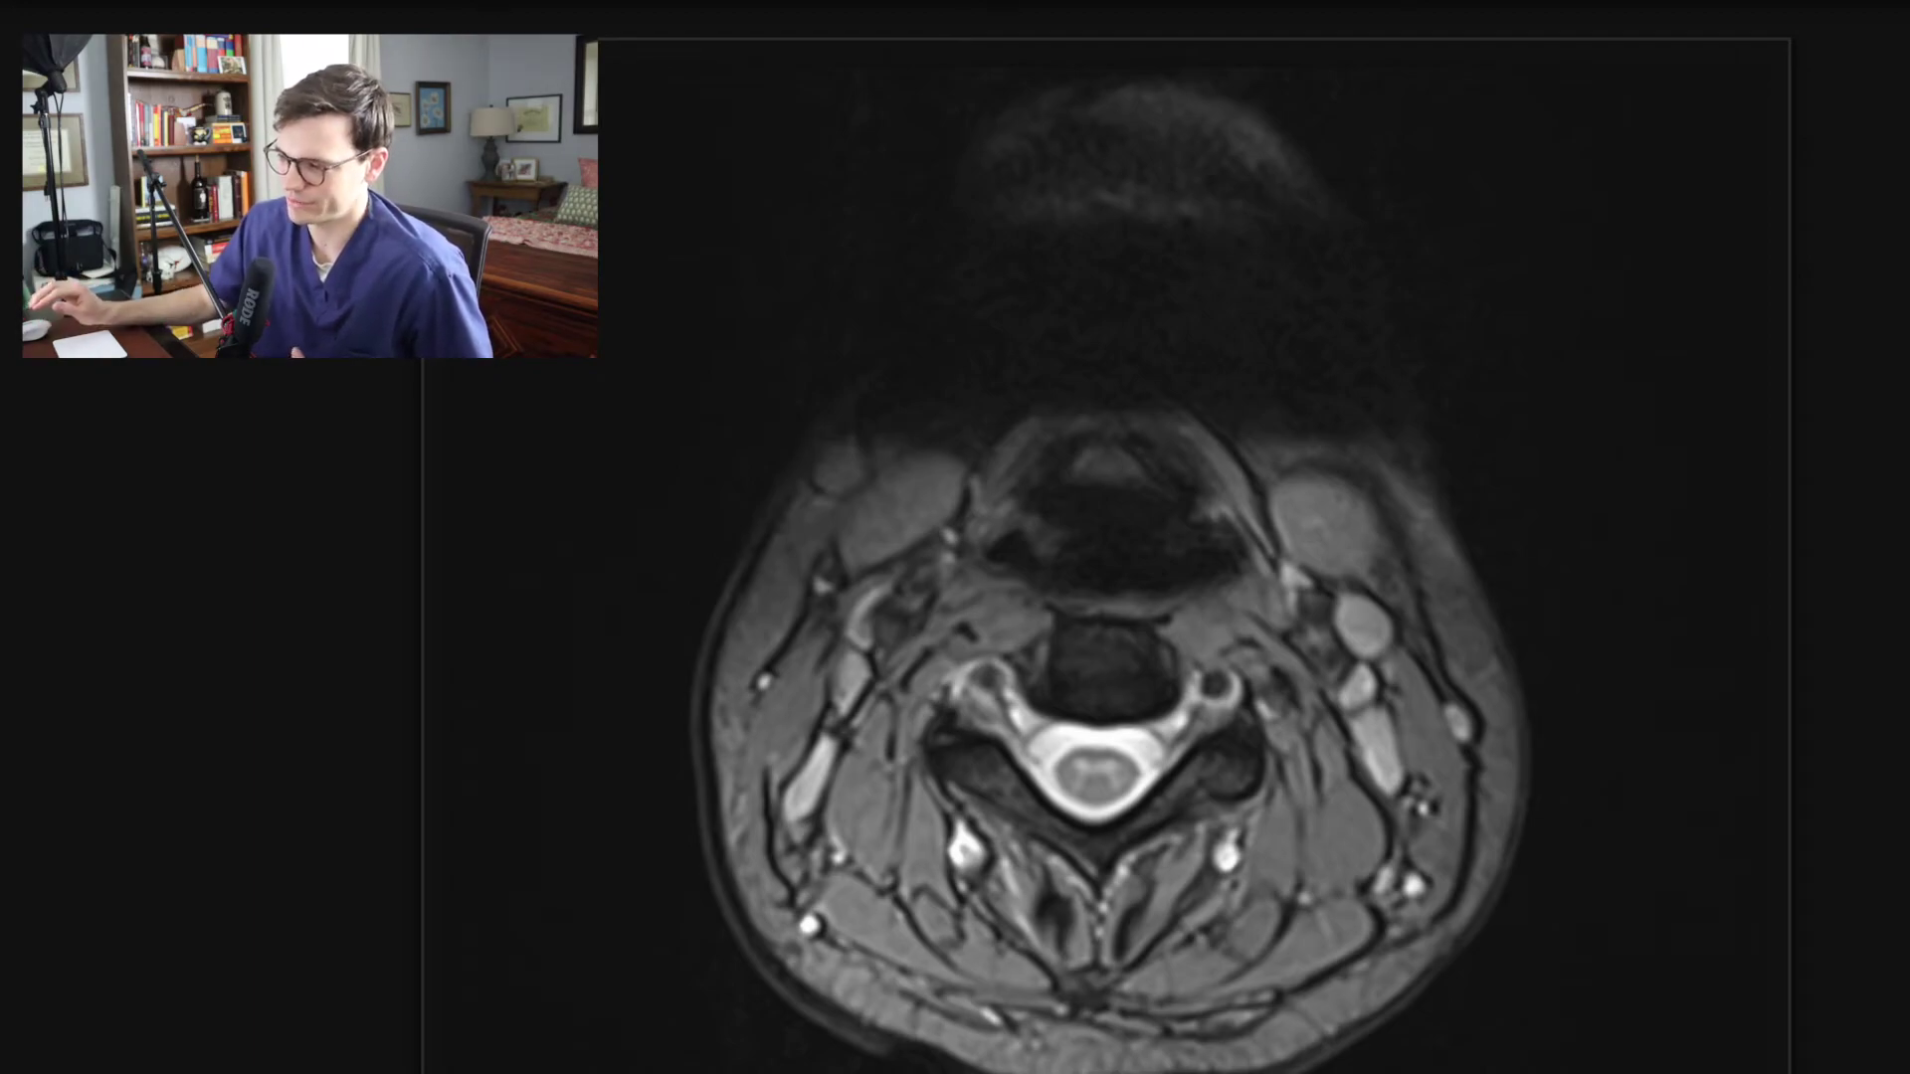
- Scroll through the axial neck slices and on to the sagittal T2 cervical series
scroll(1615, 509, "down", 6)
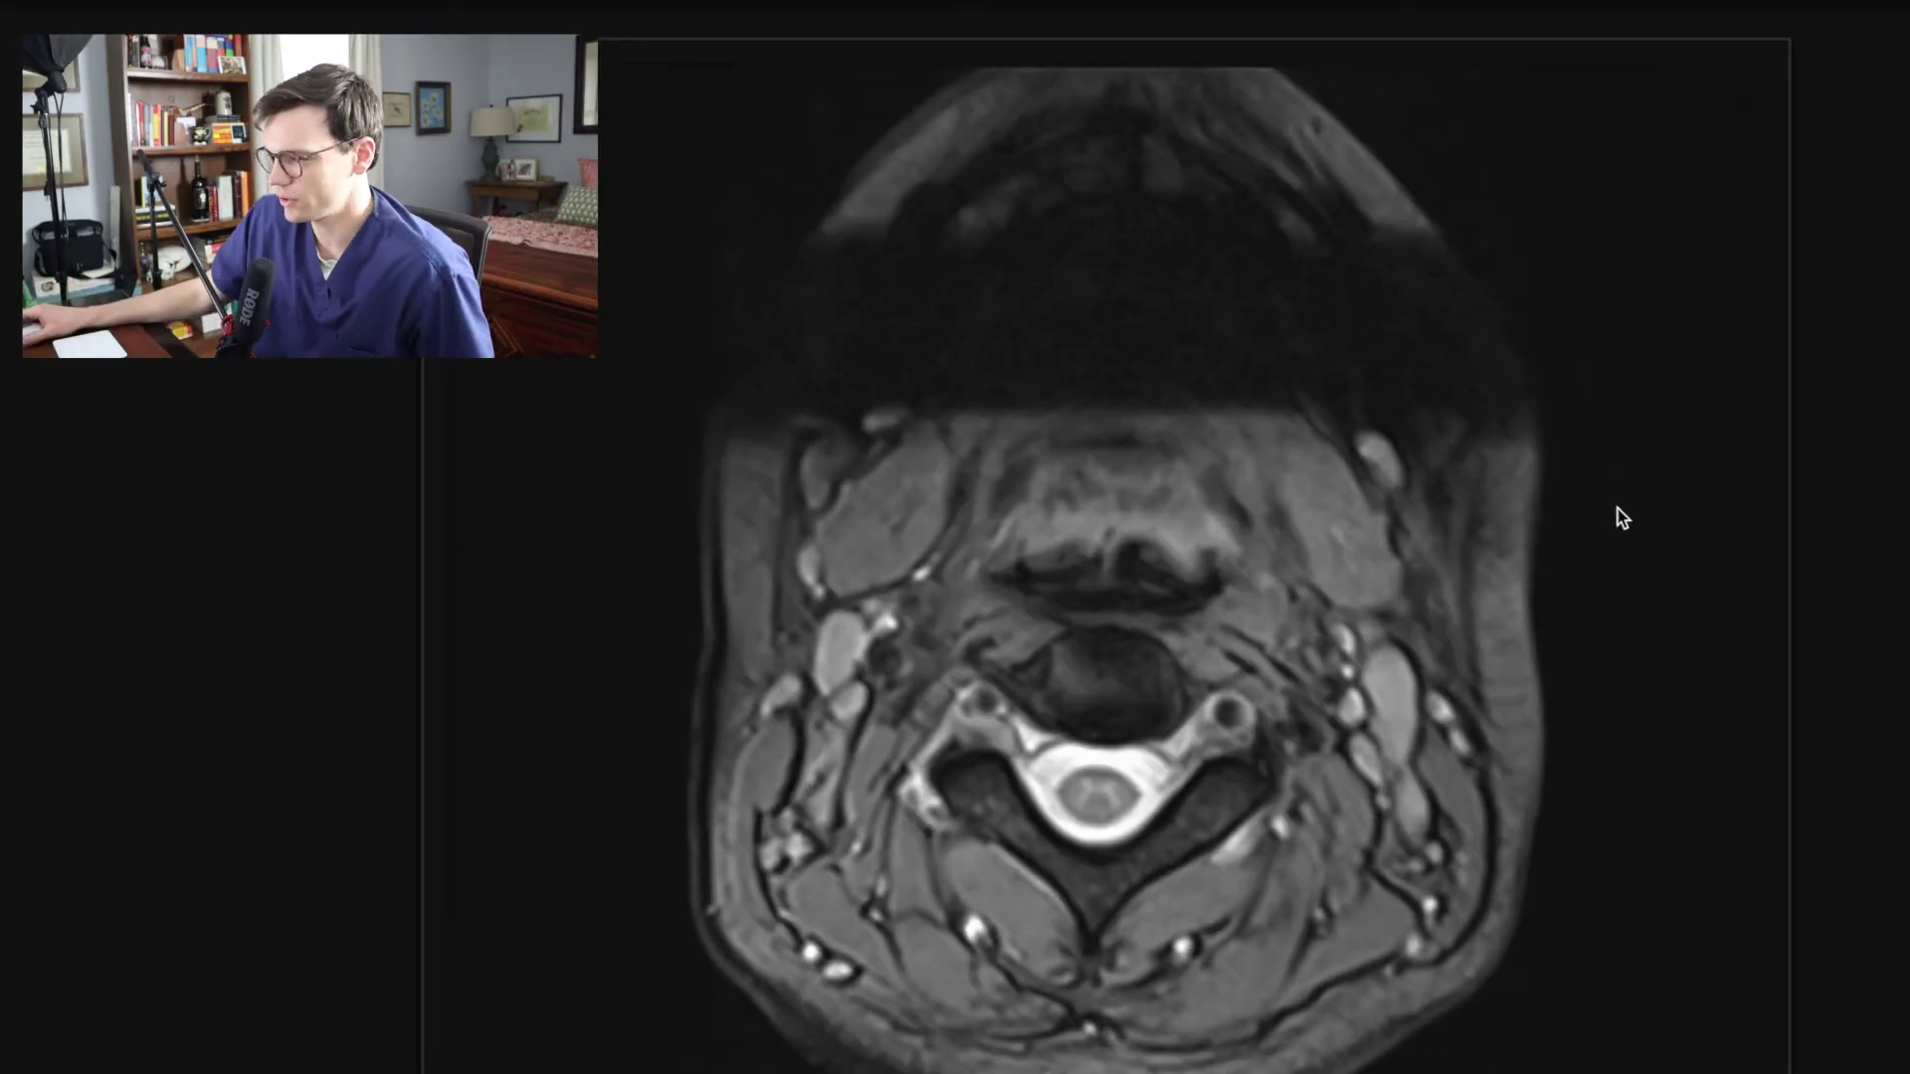
scroll(1612, 538, "down", 5)
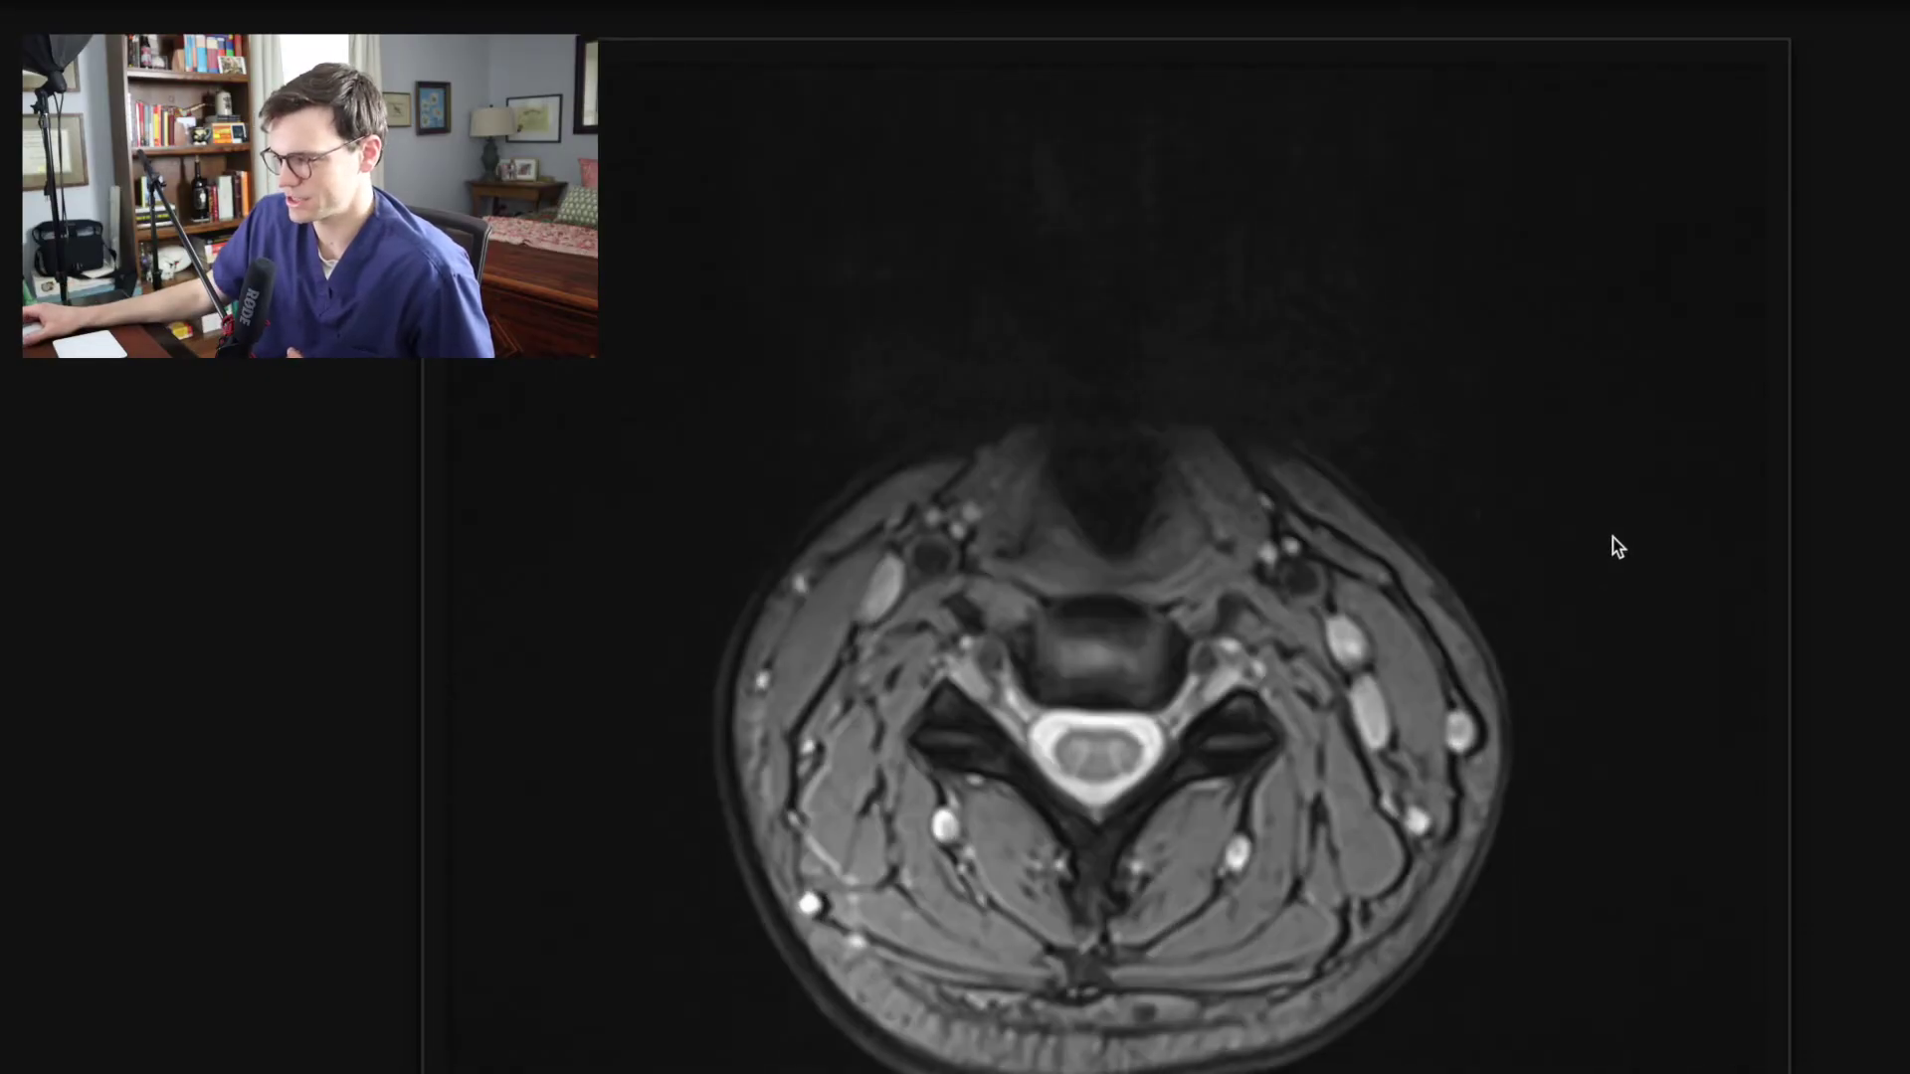
scroll(1614, 540, "down", 2)
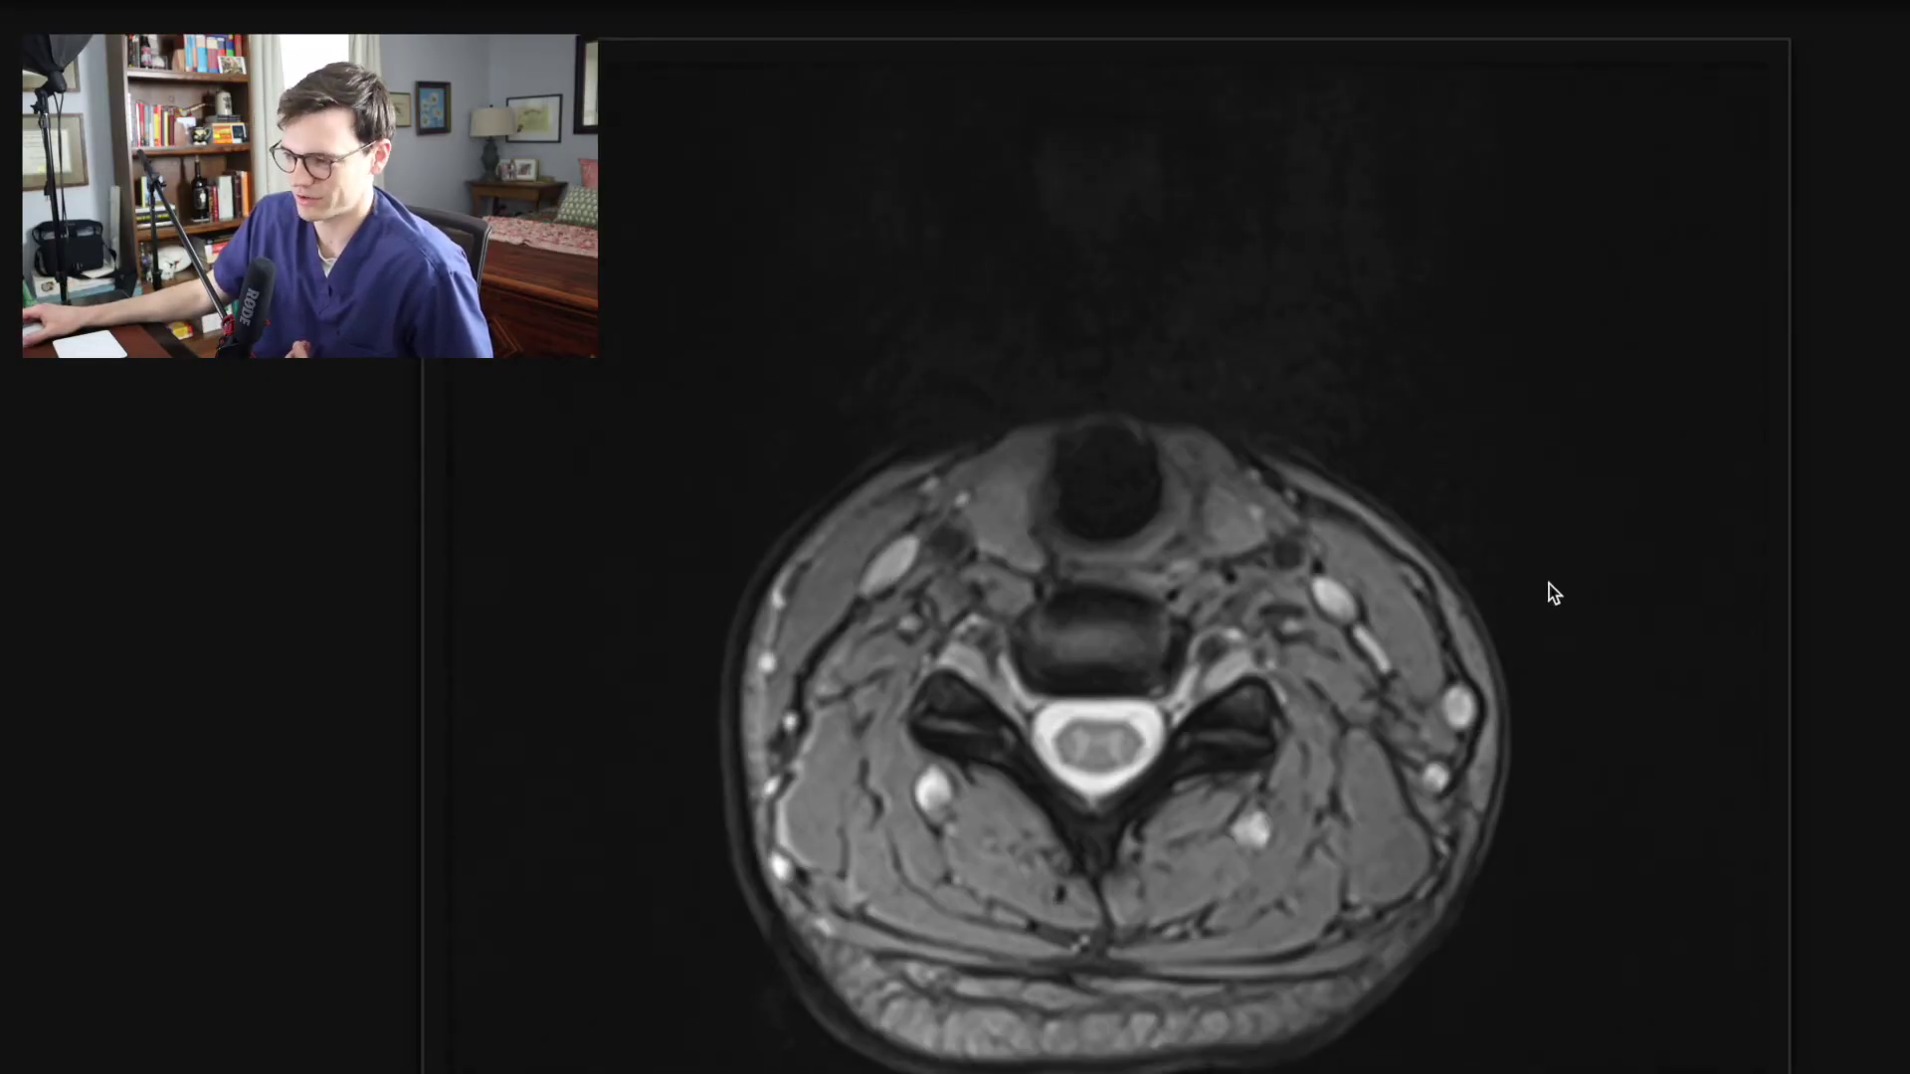
scroll(1547, 595, "down", 5)
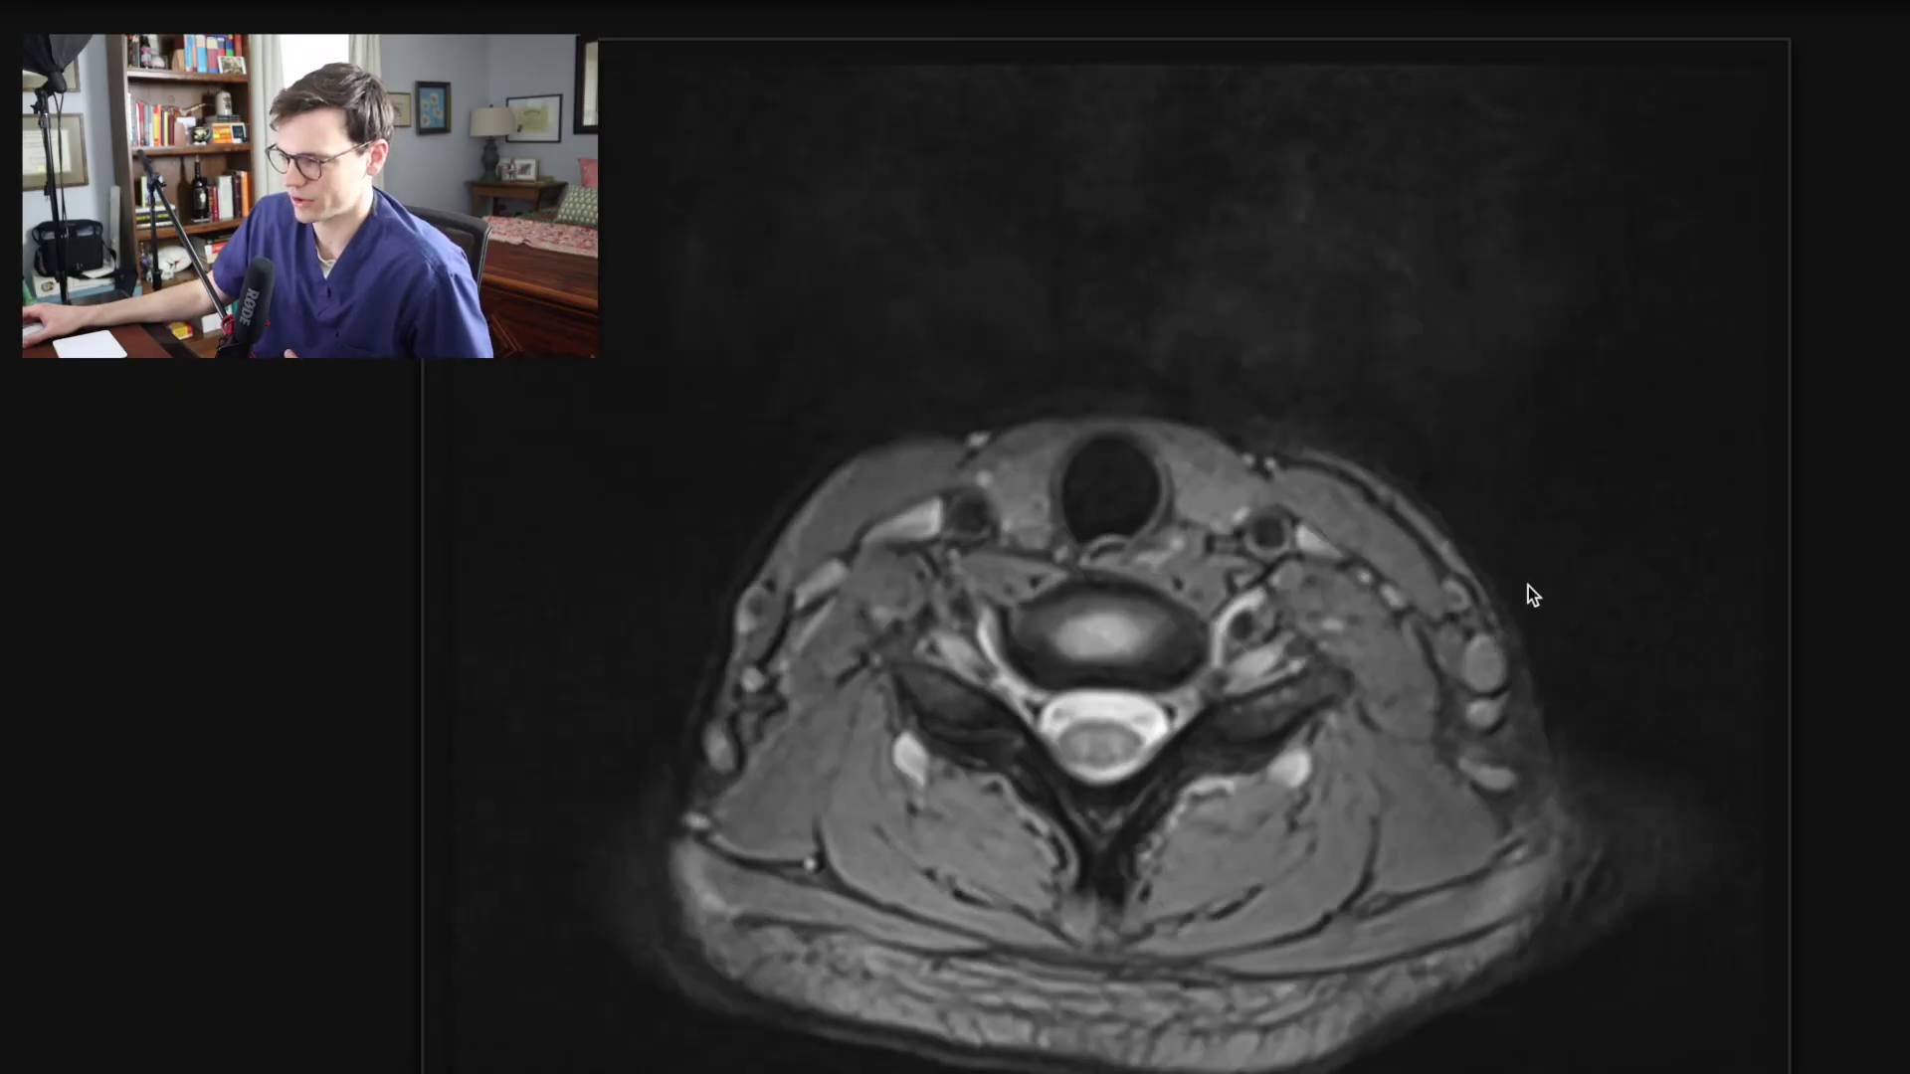
scroll(1528, 587, "down", 3)
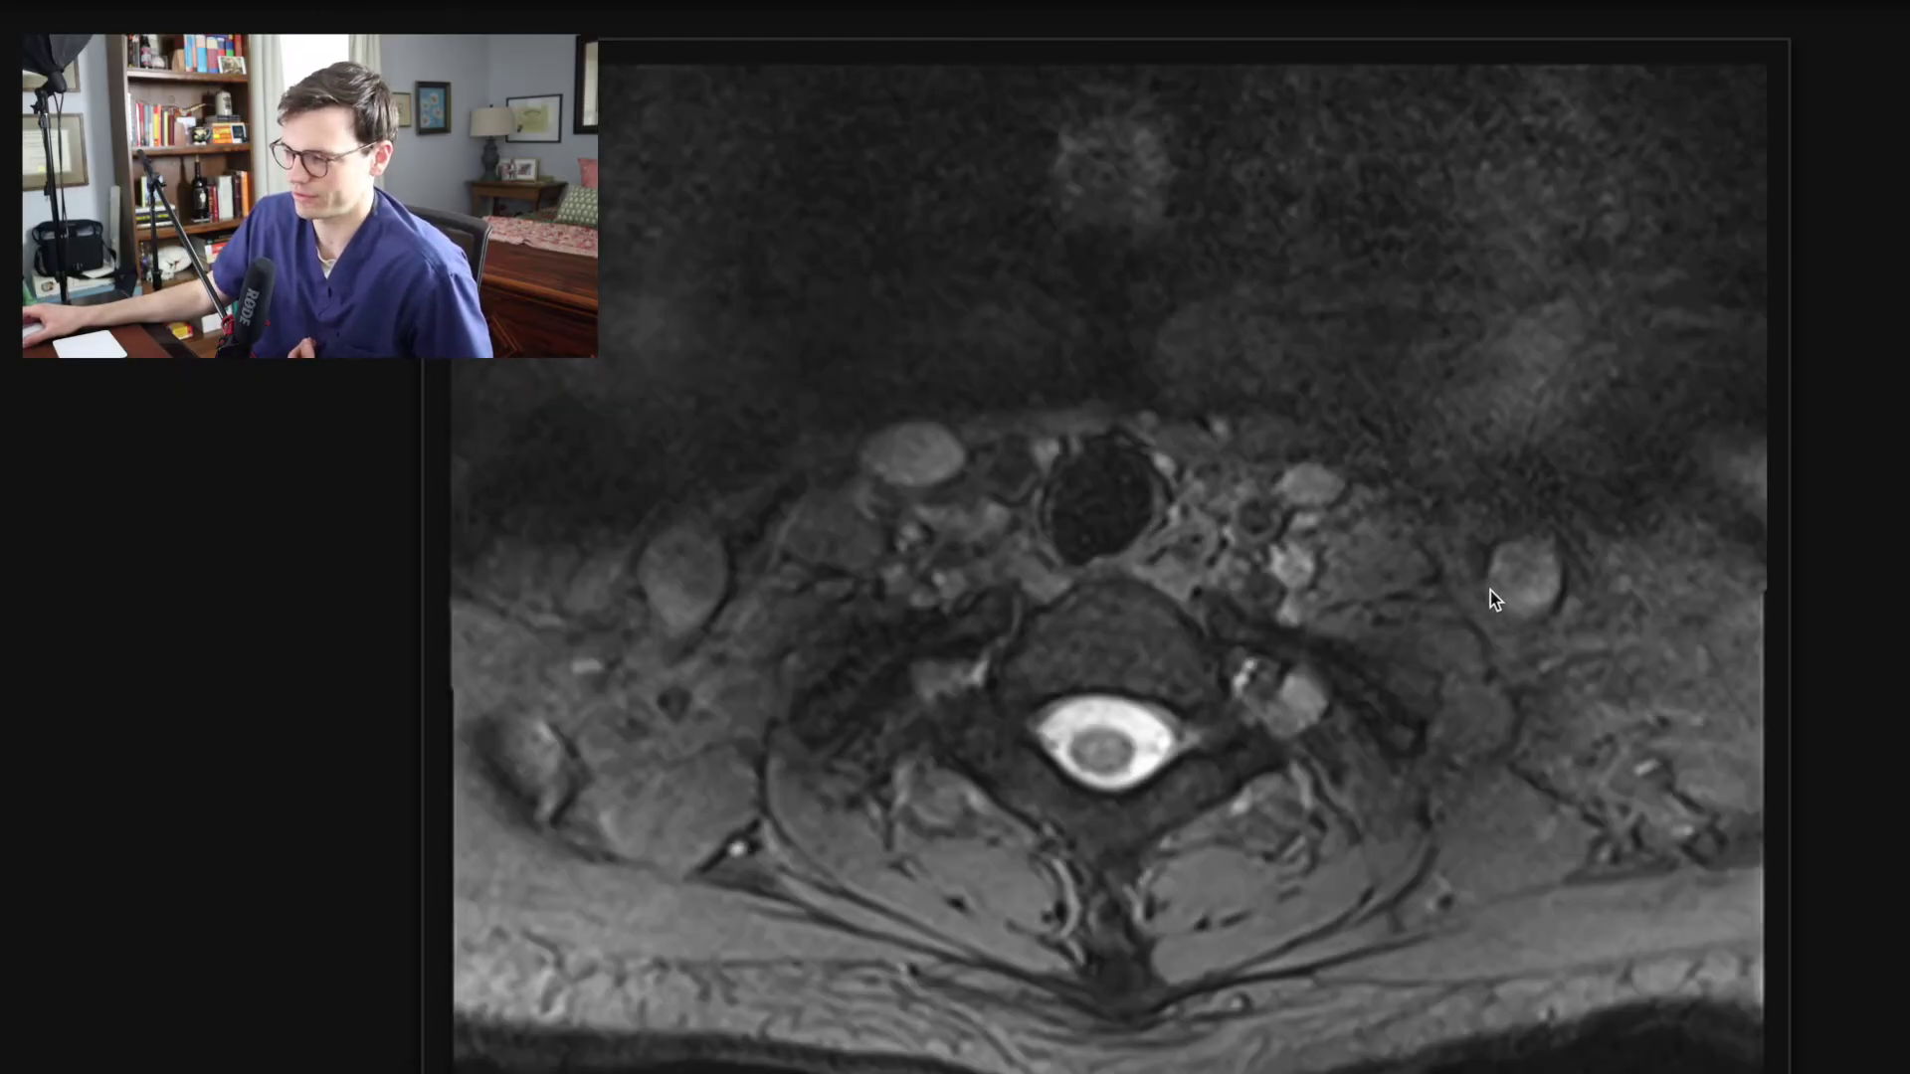
scroll(1496, 600, "up", 3)
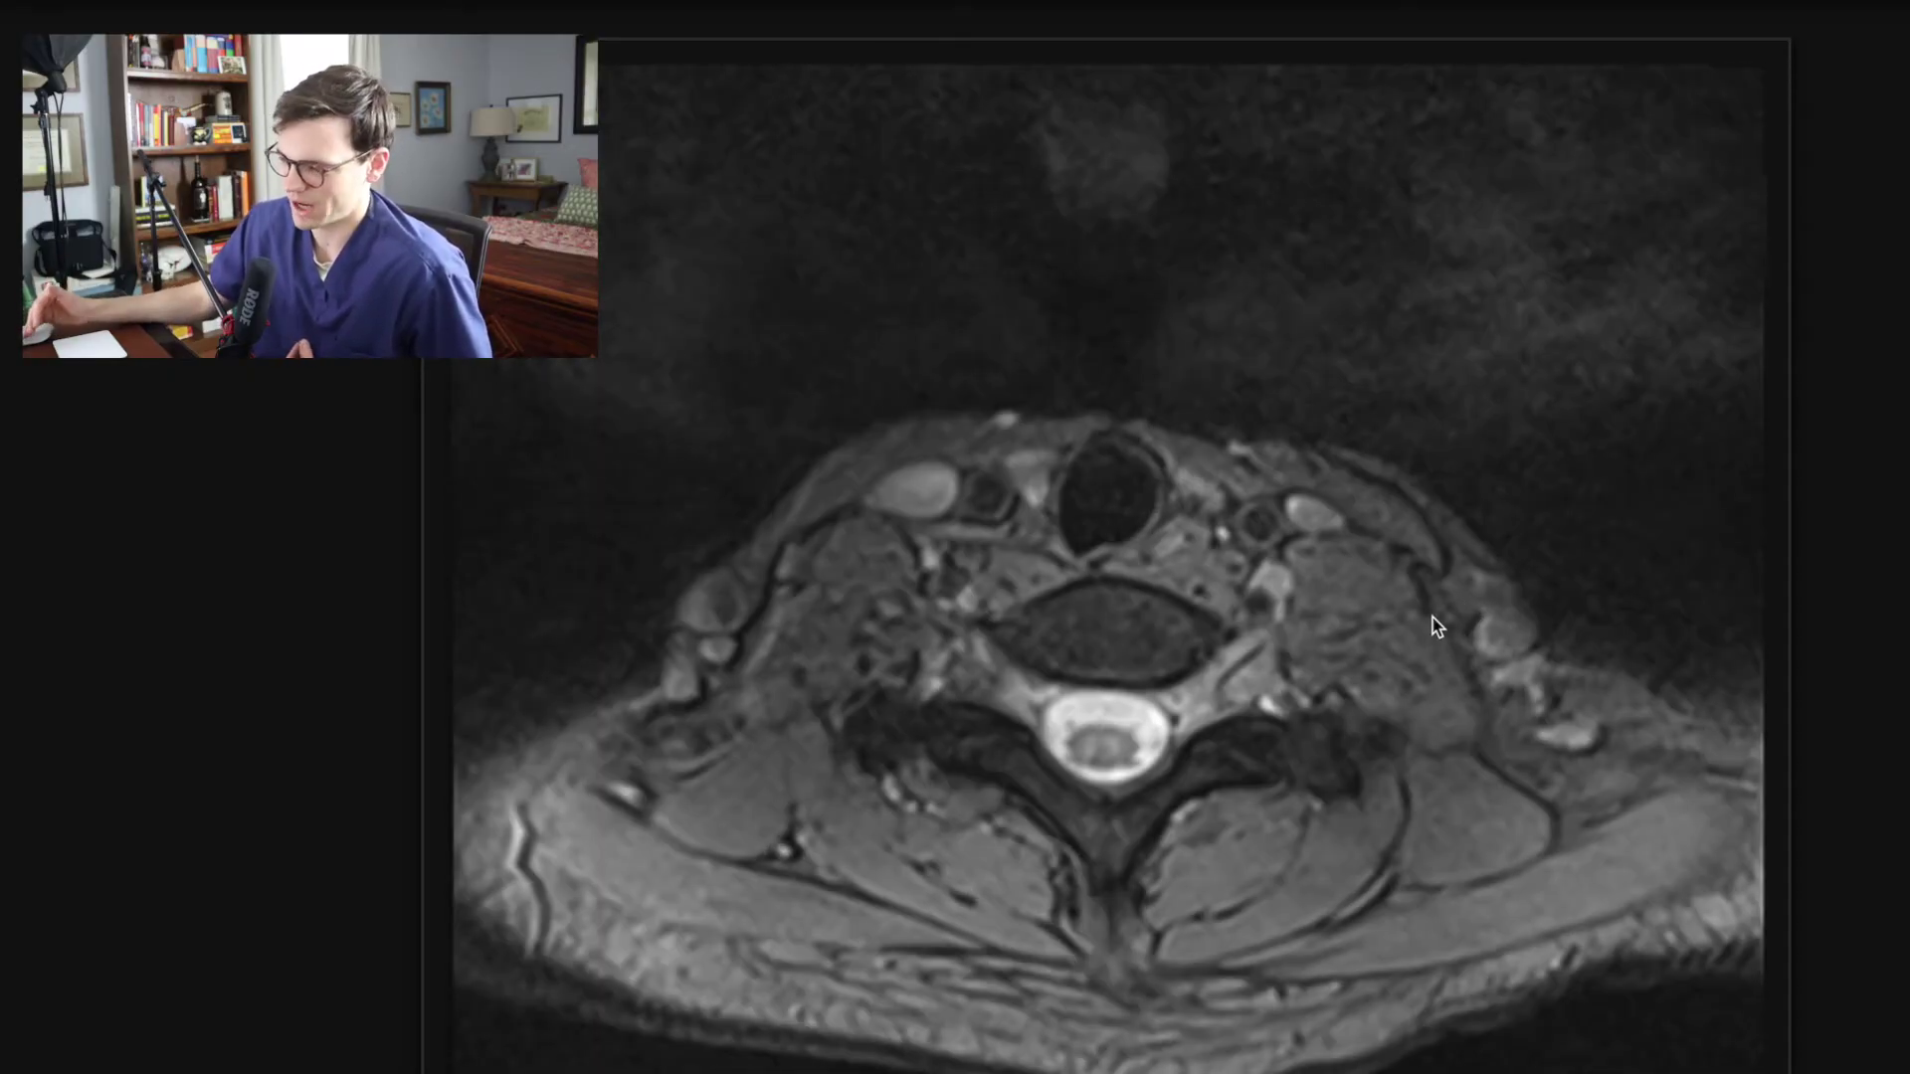
scroll(1432, 618, "up", 3)
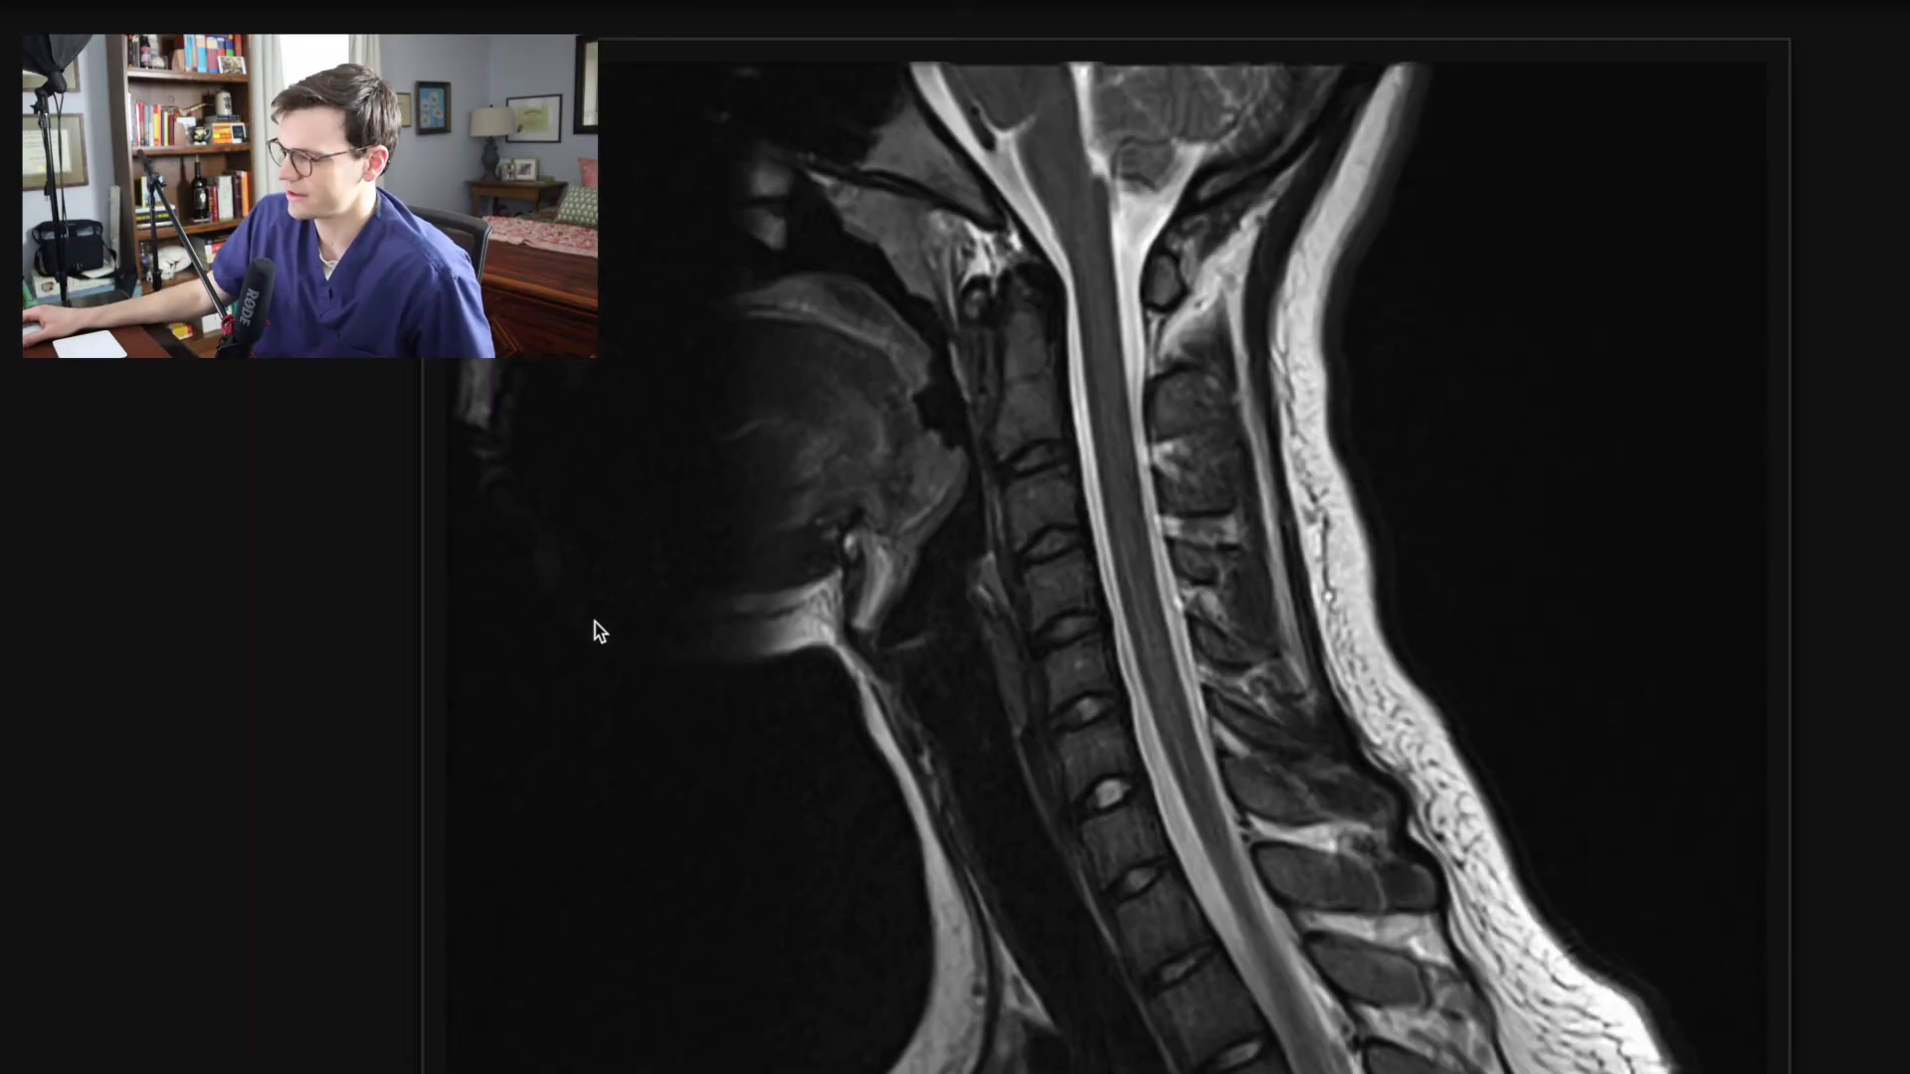
scroll(594, 623, "down", 5)
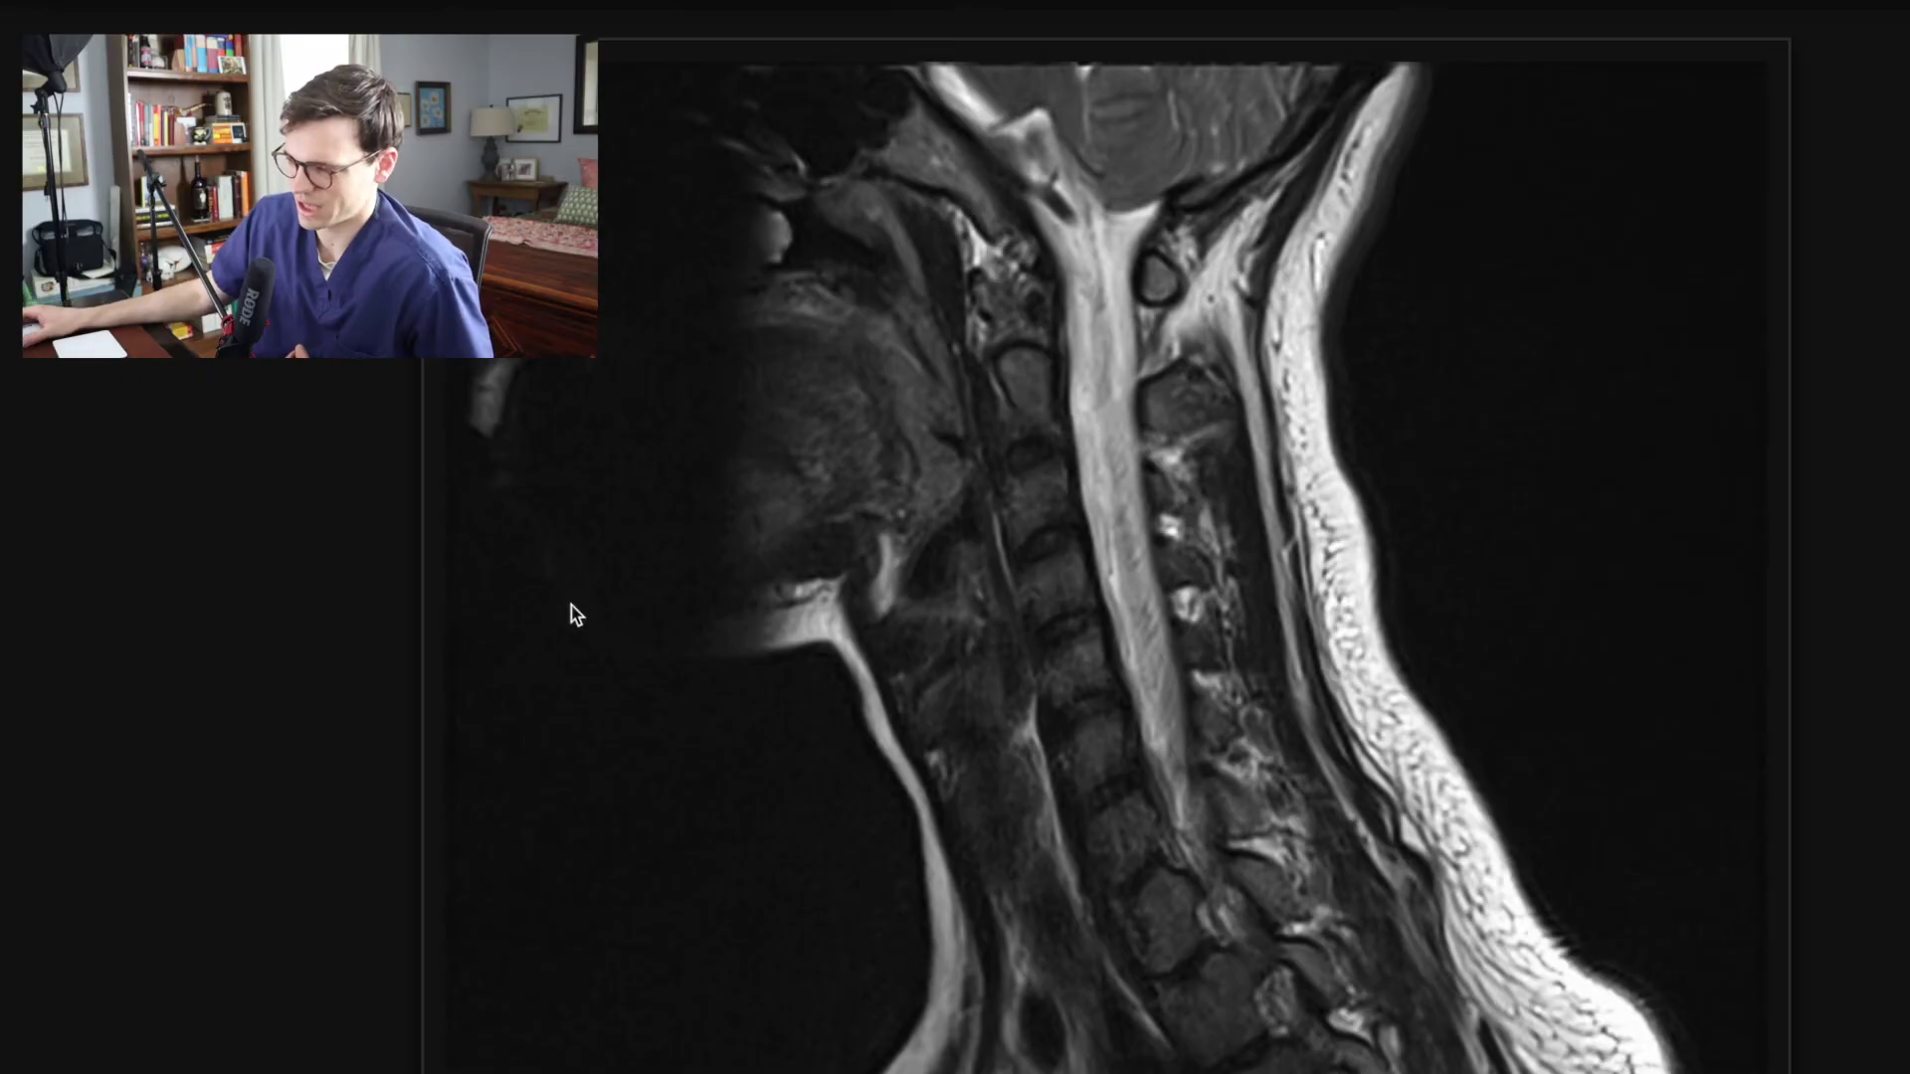
- Trace red lines along both sides of the cord at midline, erase them, and scroll off-midline
scroll(371, 647, "down", 4)
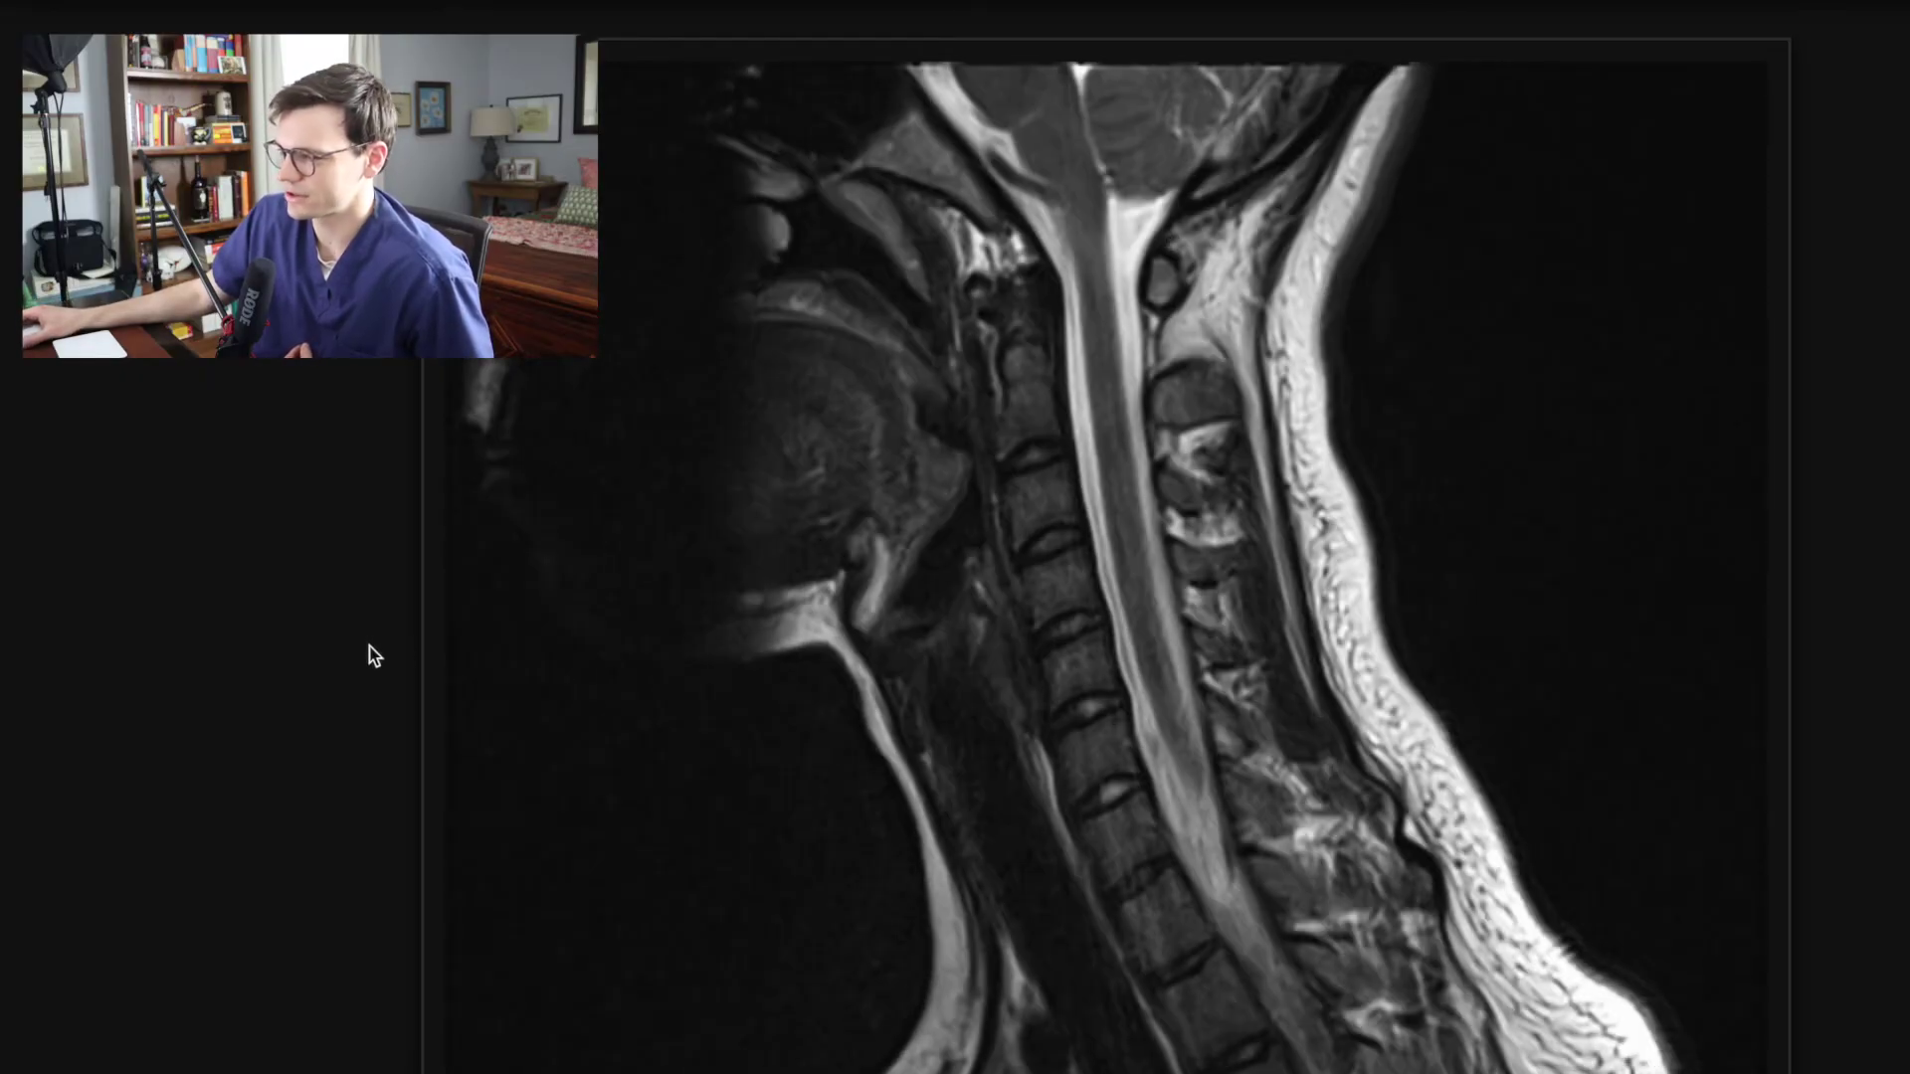
left_click_drag(1065, 320, 1086, 609)
left_click_drag(1149, 324, 1201, 642)
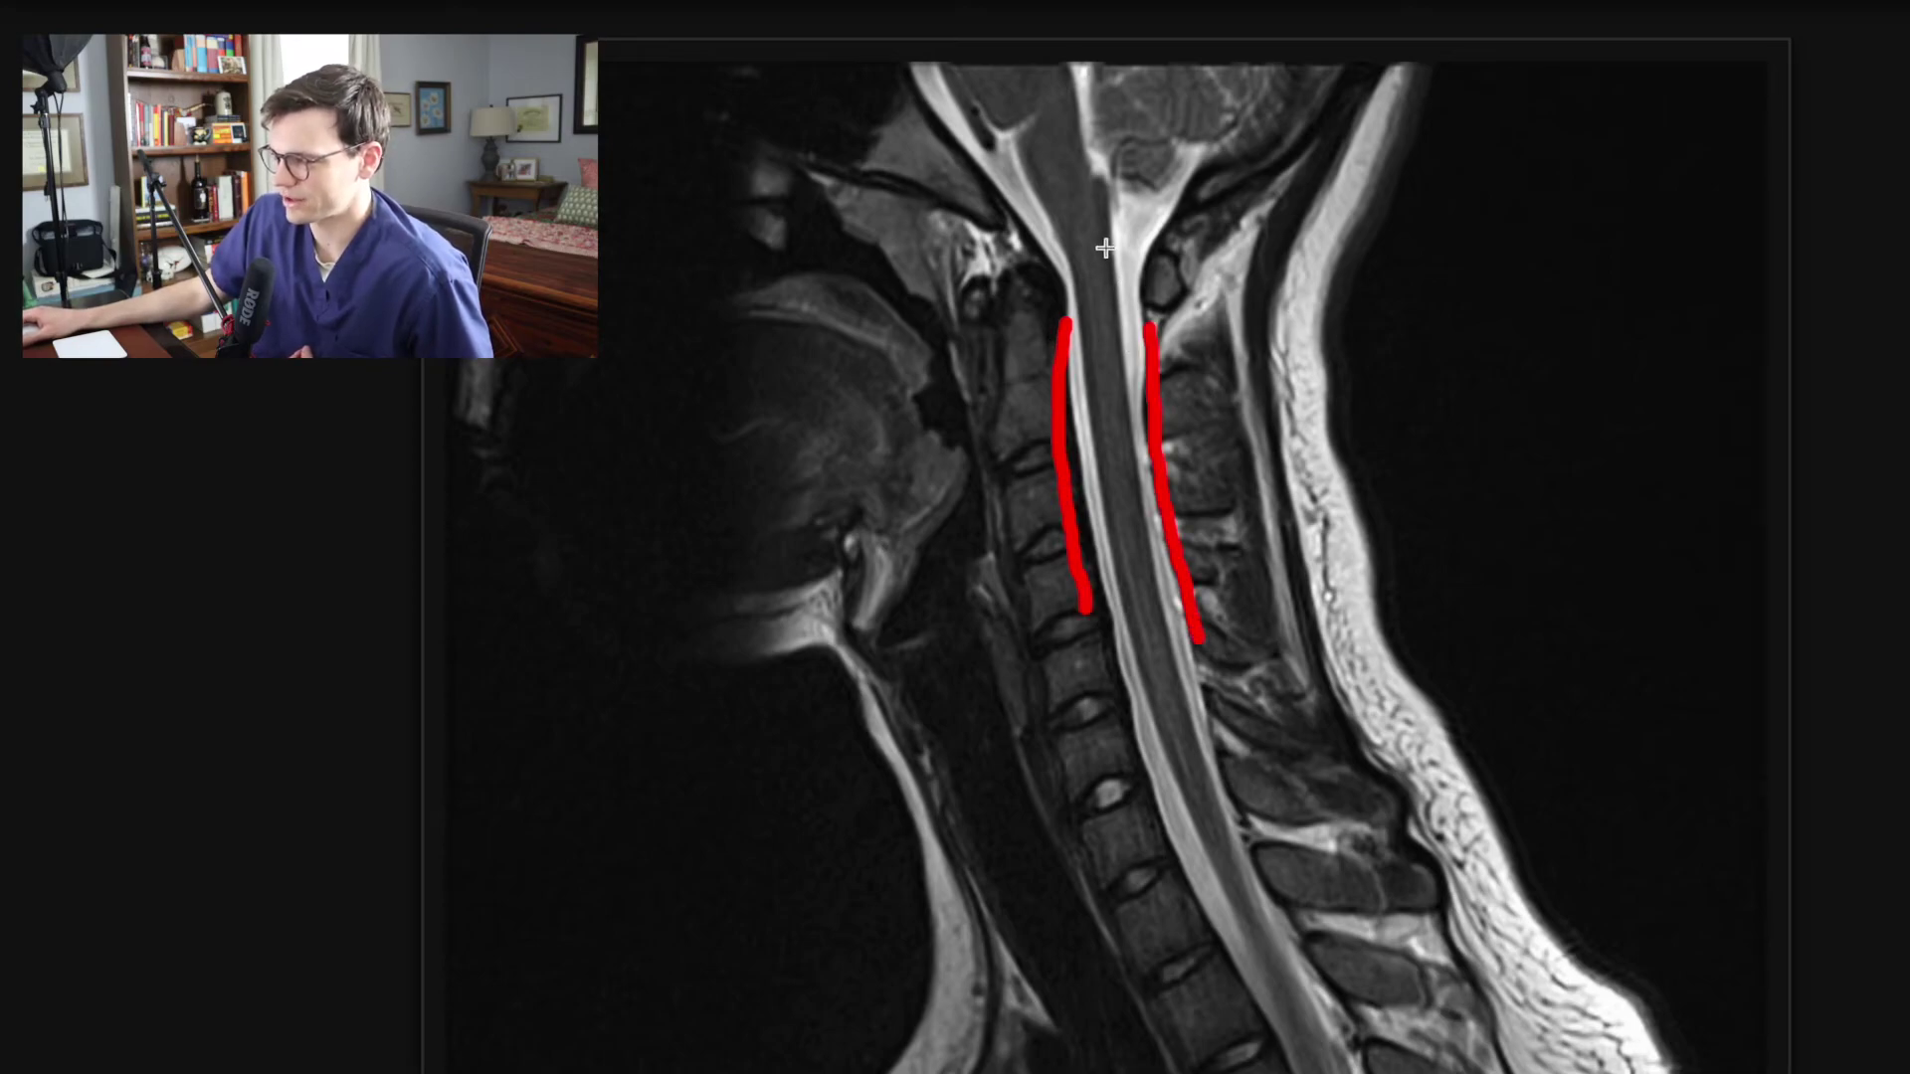
key("Escape")
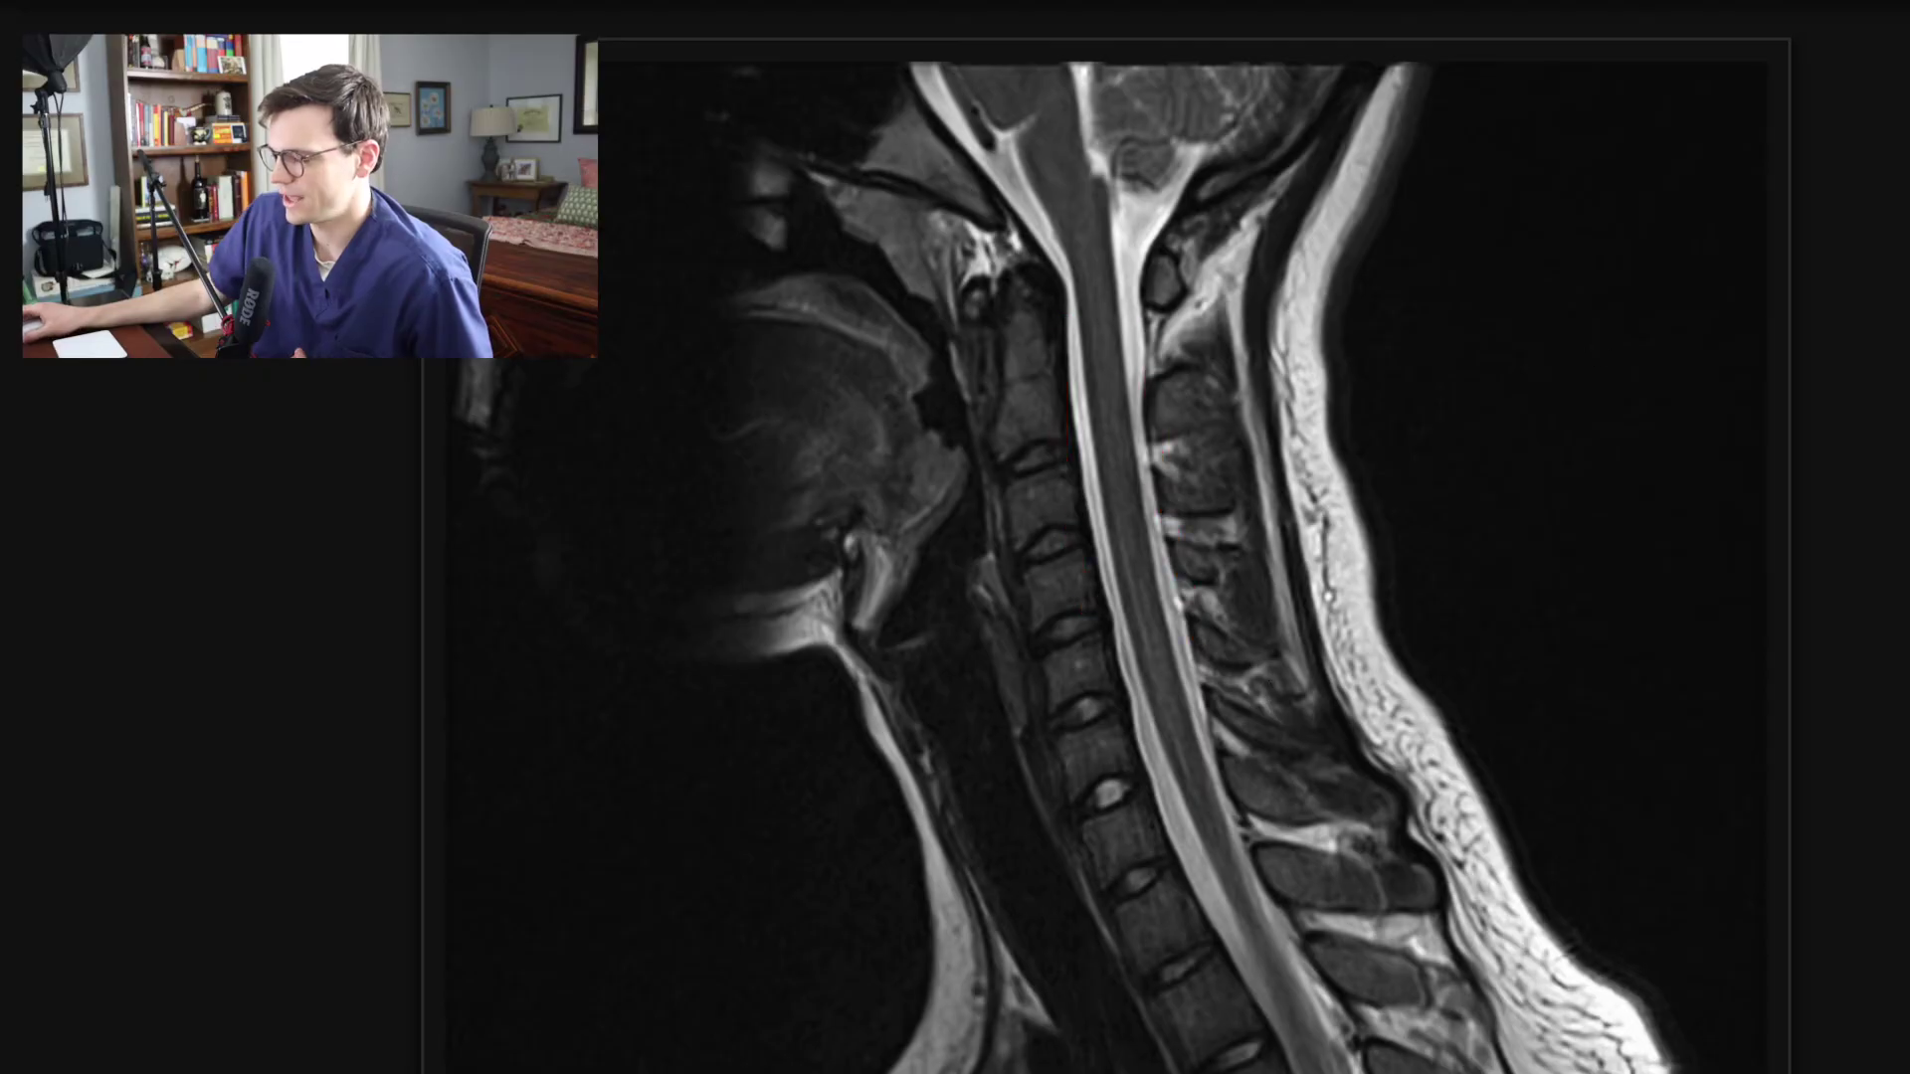
scroll(1691, 487, "down", 3)
scroll(1691, 488, "down", 1)
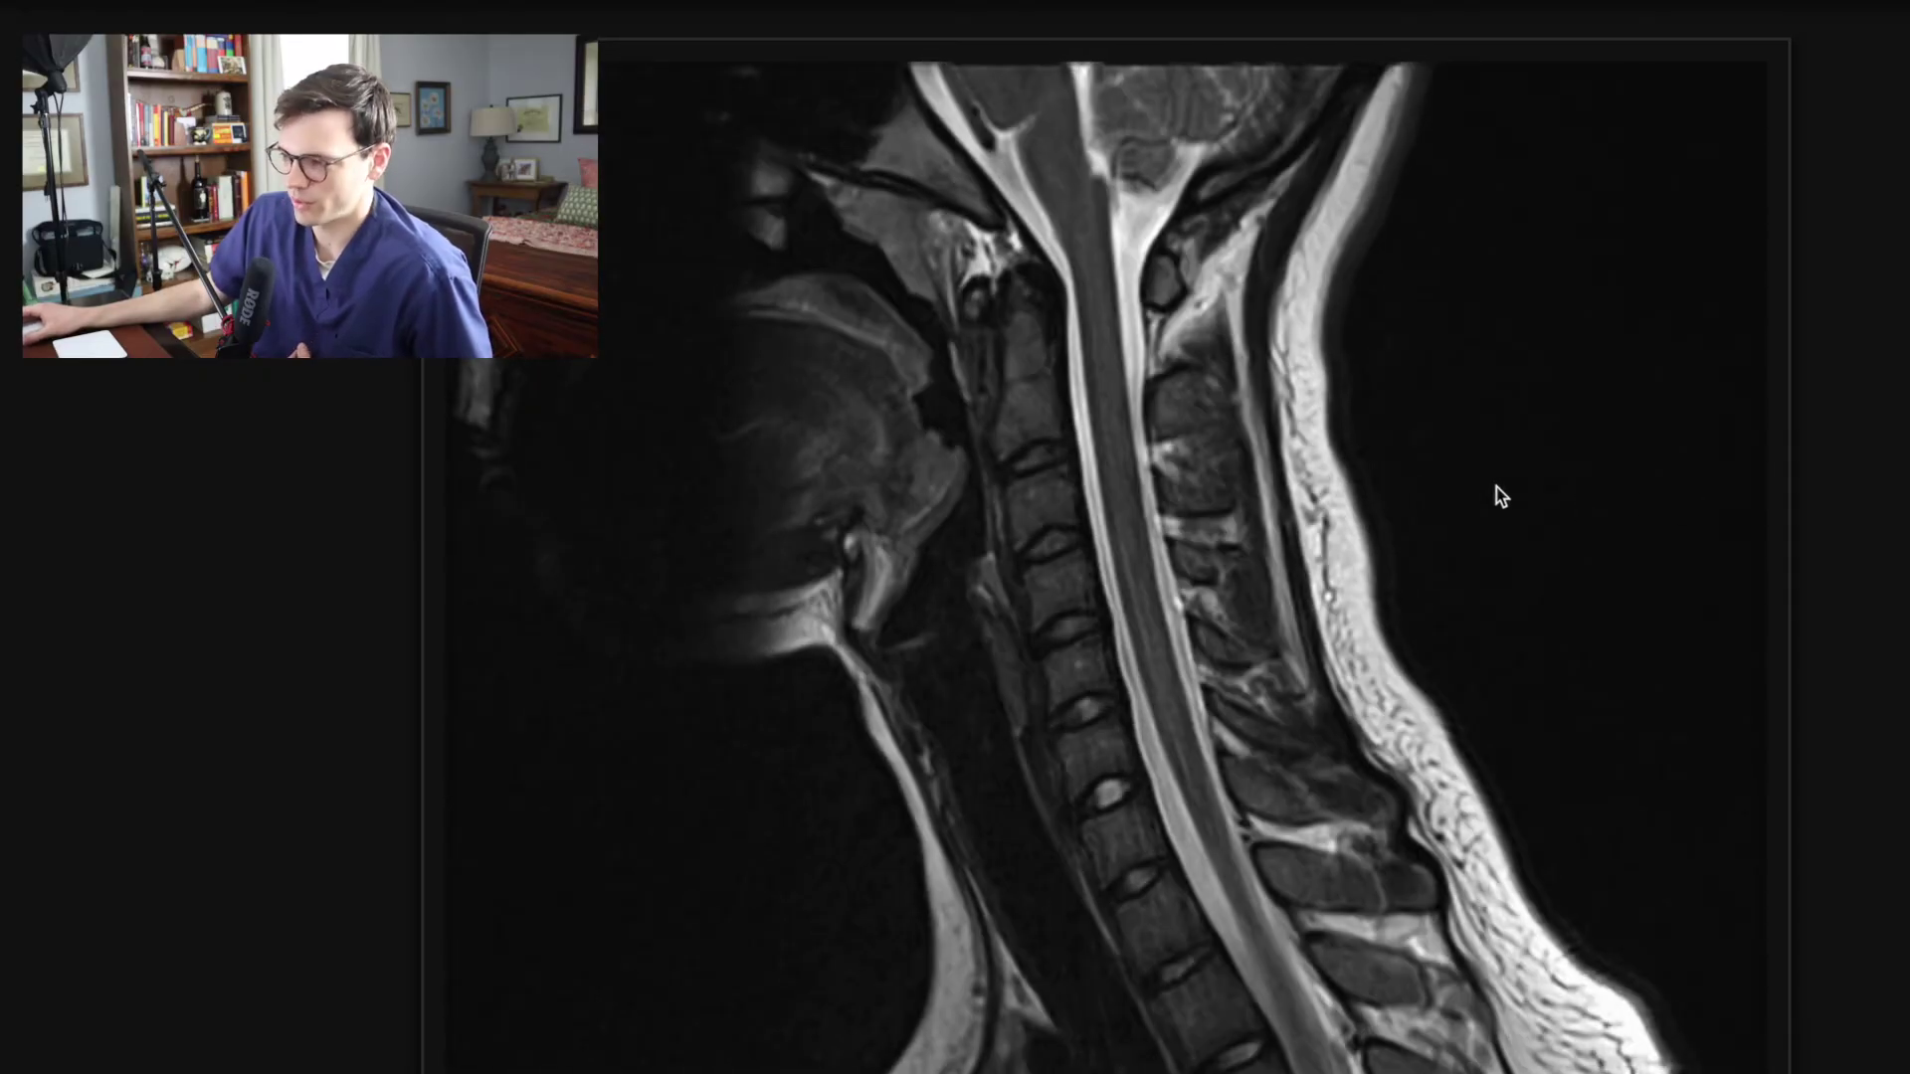
scroll(1379, 517, "down", 2)
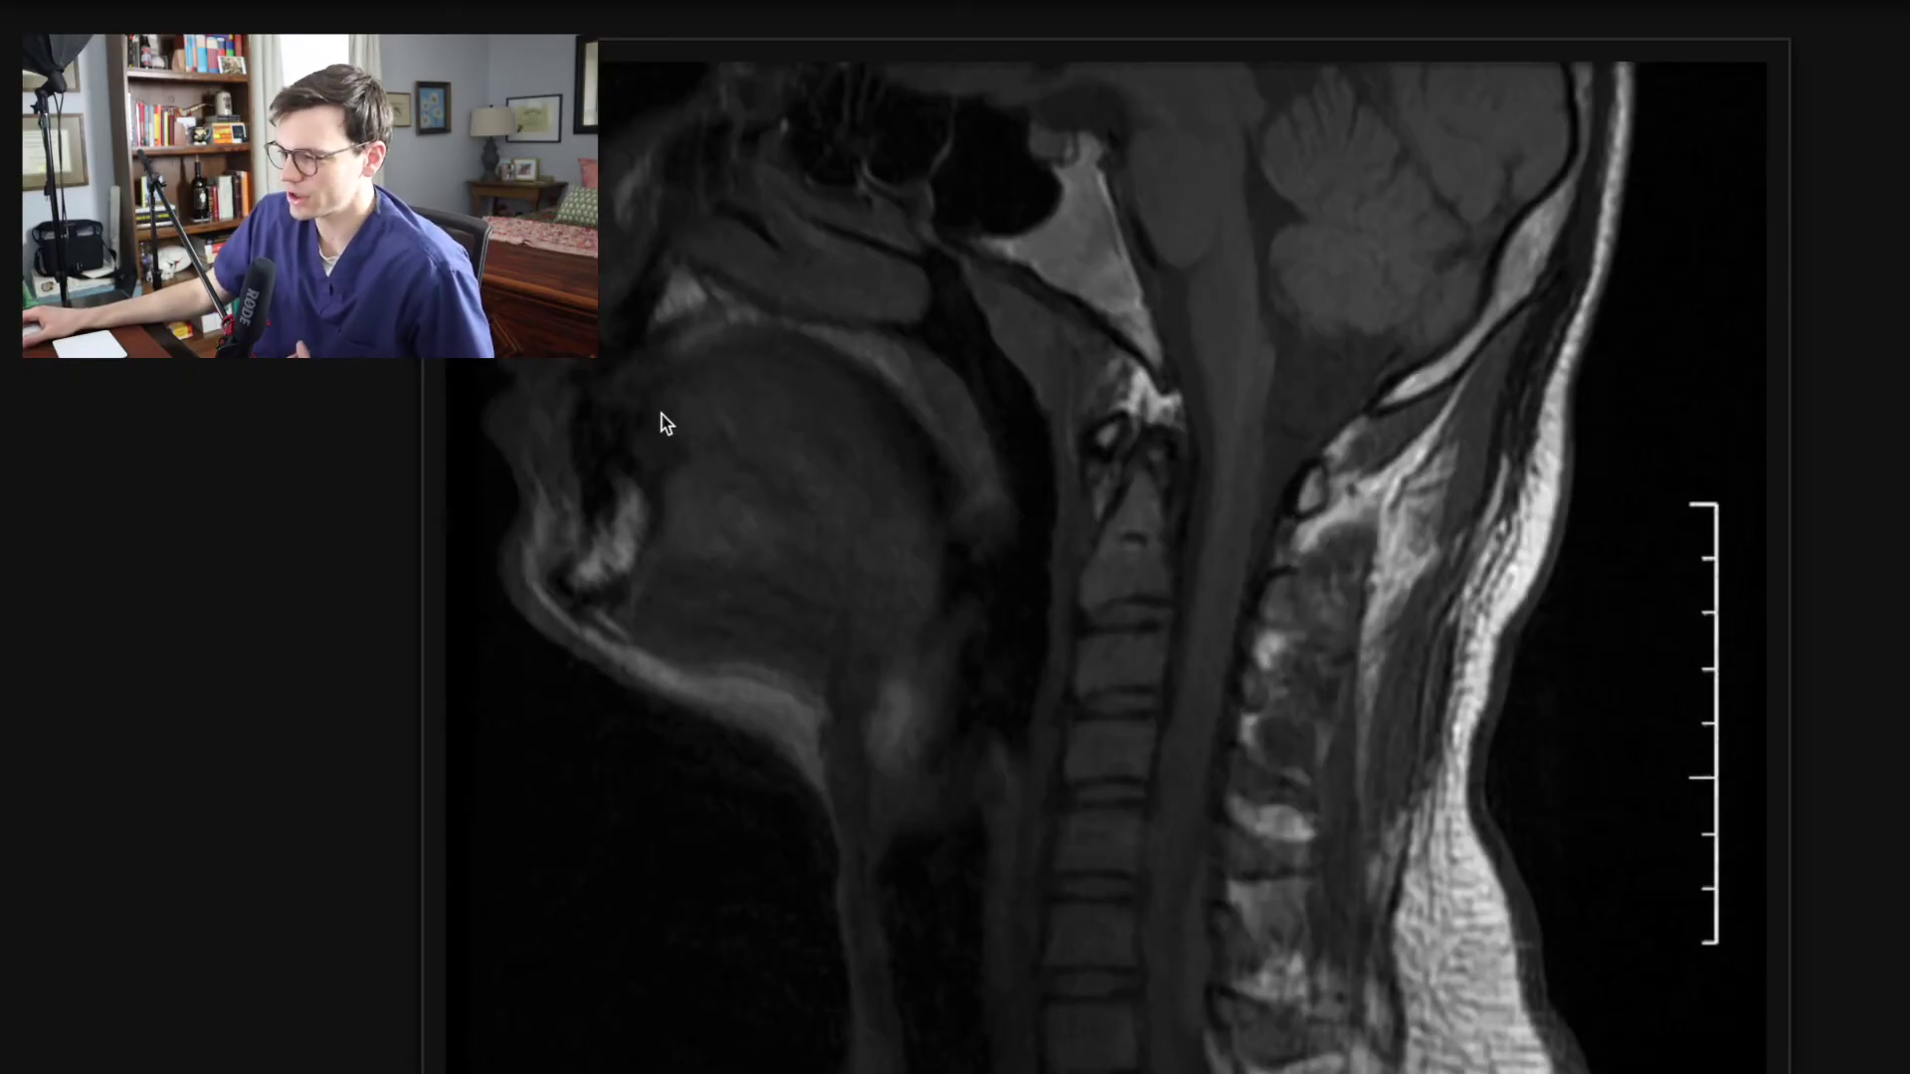
- Draw red arrows pointing down and up the lower cervical canal, then erase them
scroll(663, 416, "down", 6)
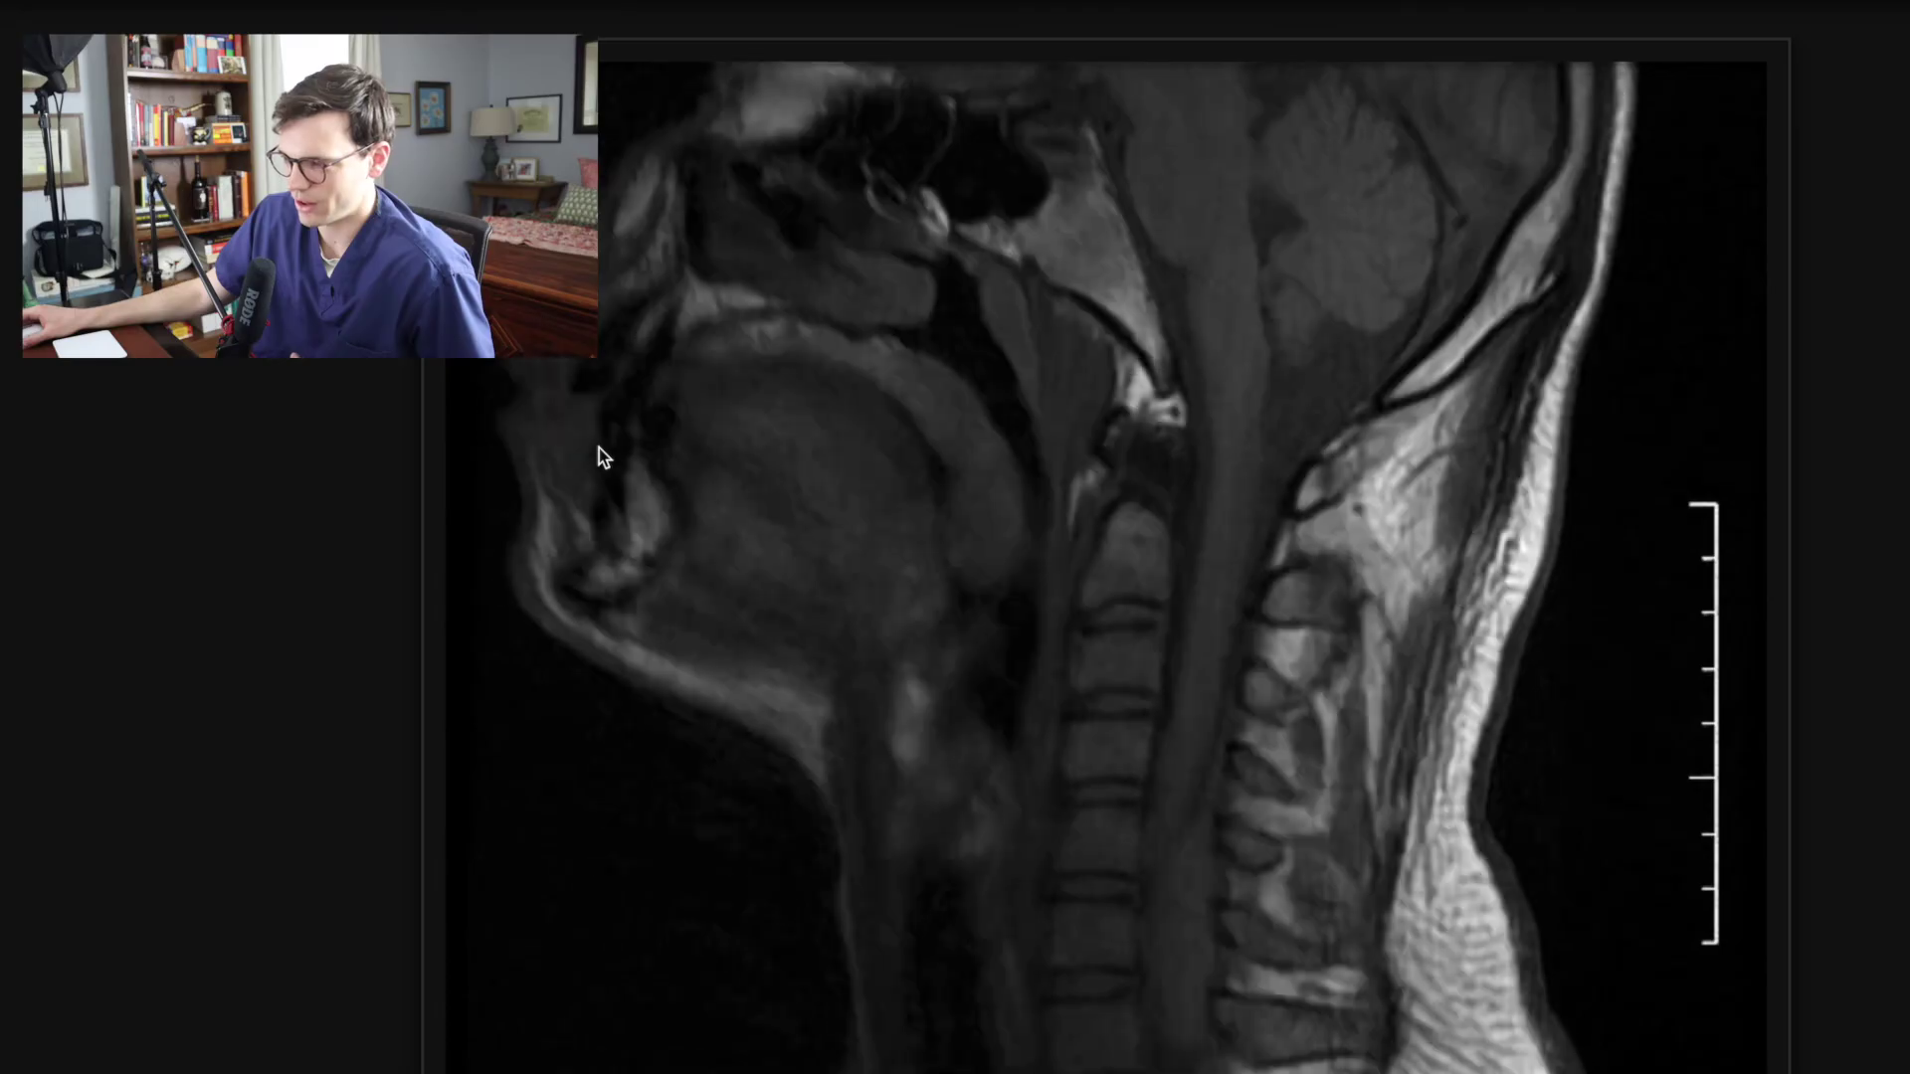
scroll(697, 506, "down", 3)
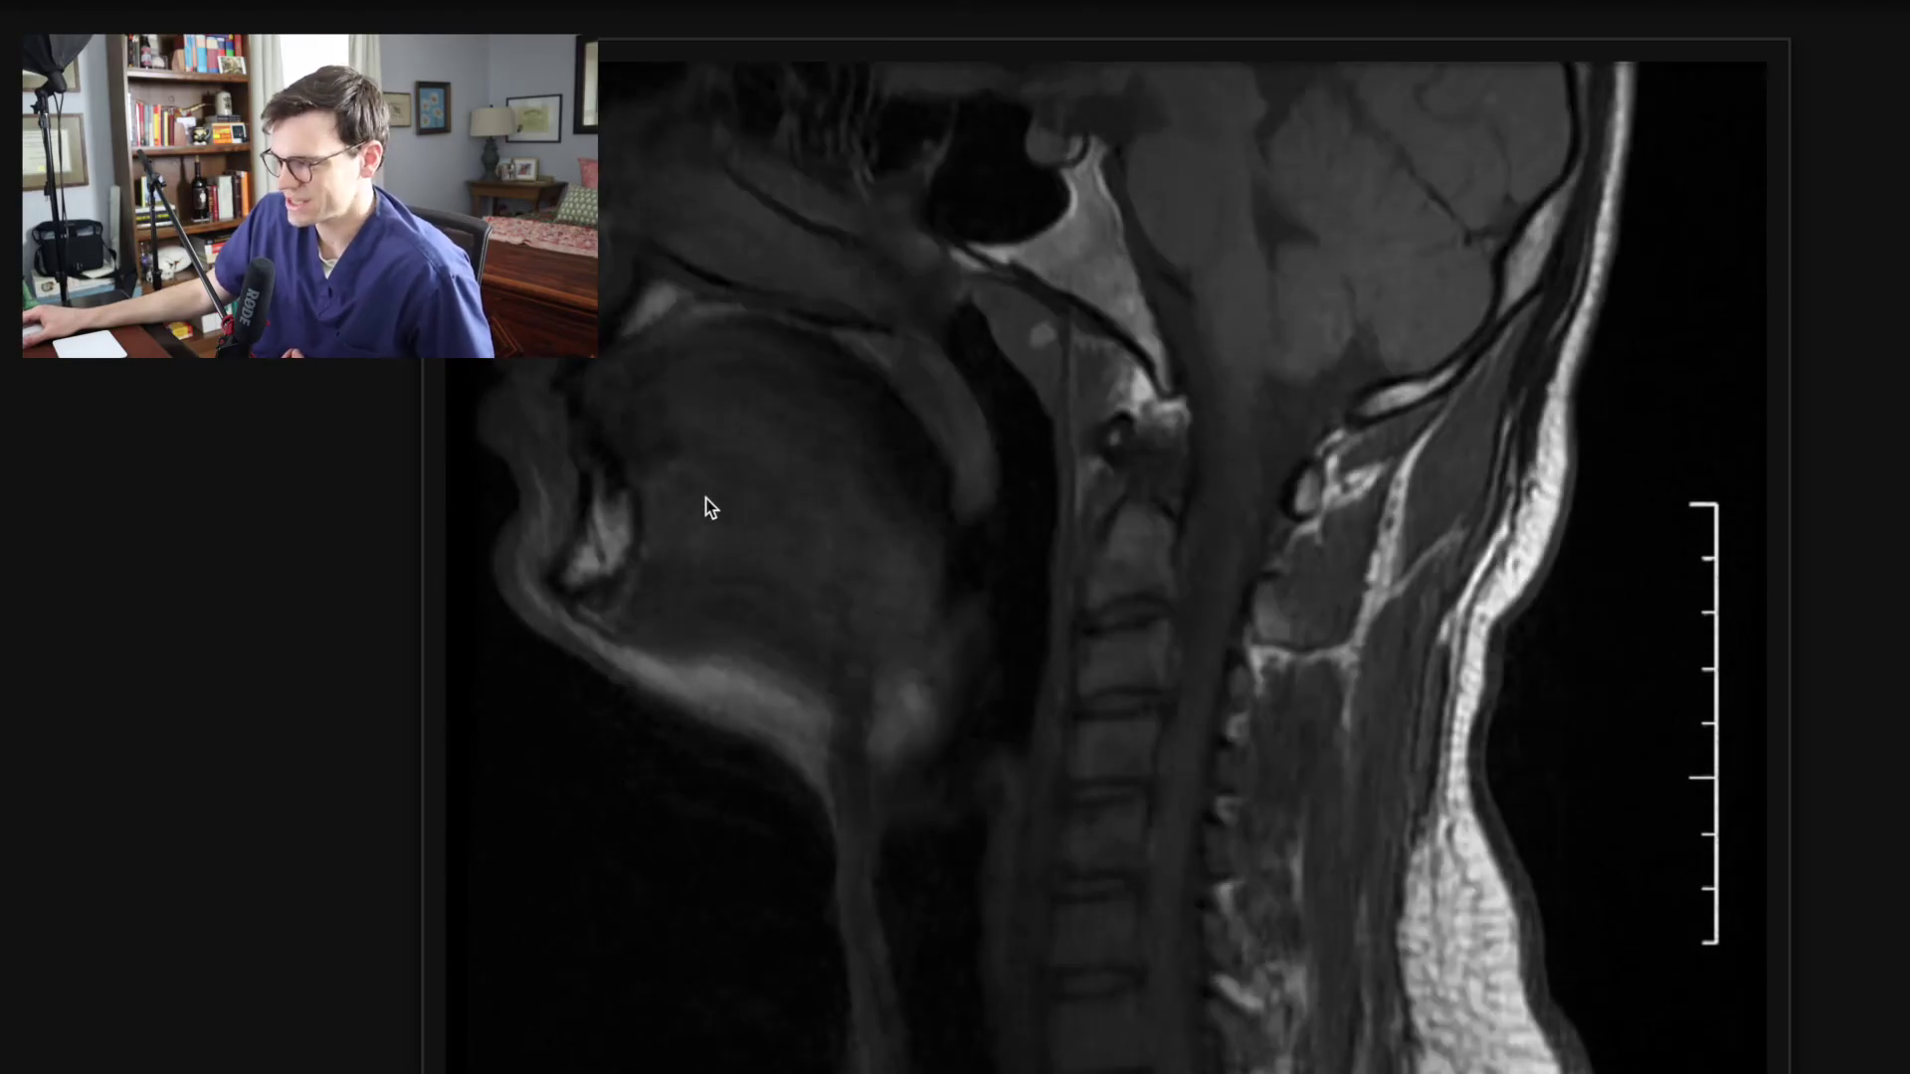
scroll(709, 505, "up", 3)
scroll(710, 507, "down", 2)
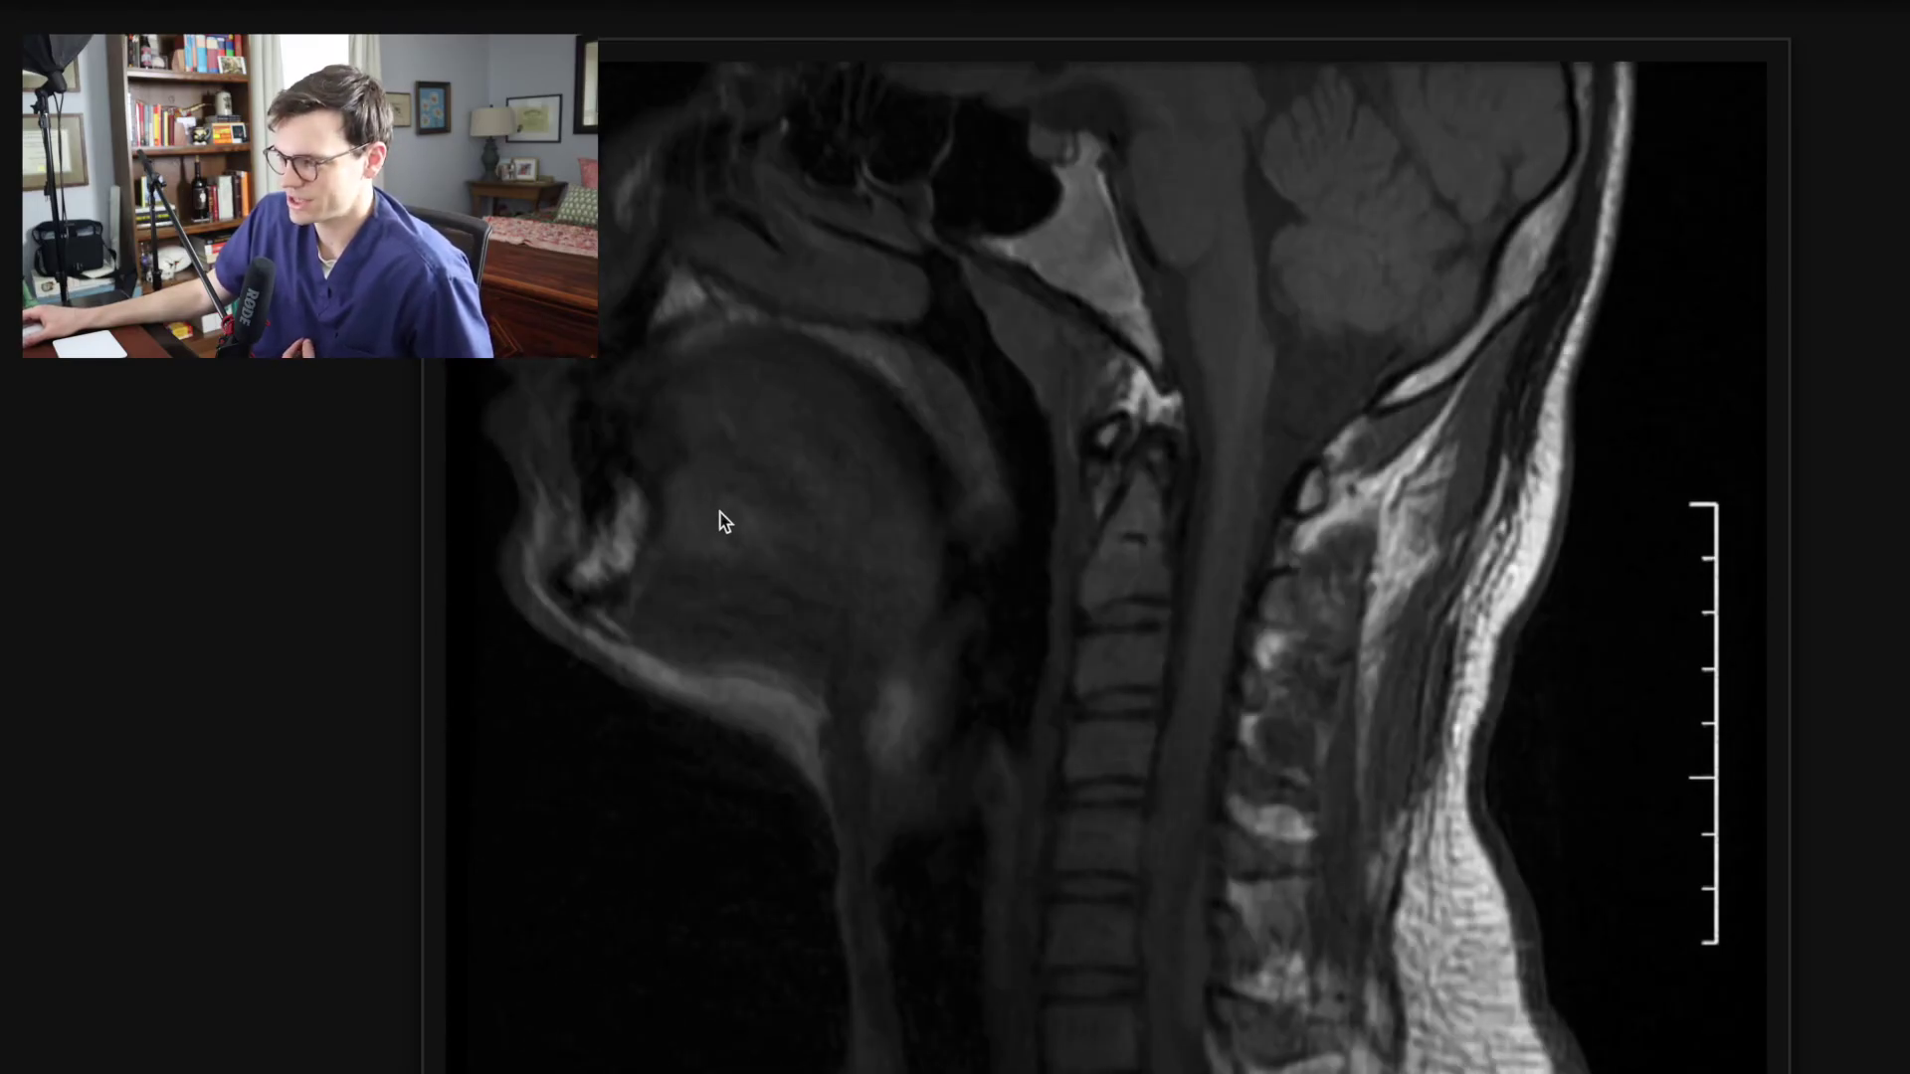
scroll(620, 512, "down", 2)
scroll(623, 515, "down", 2)
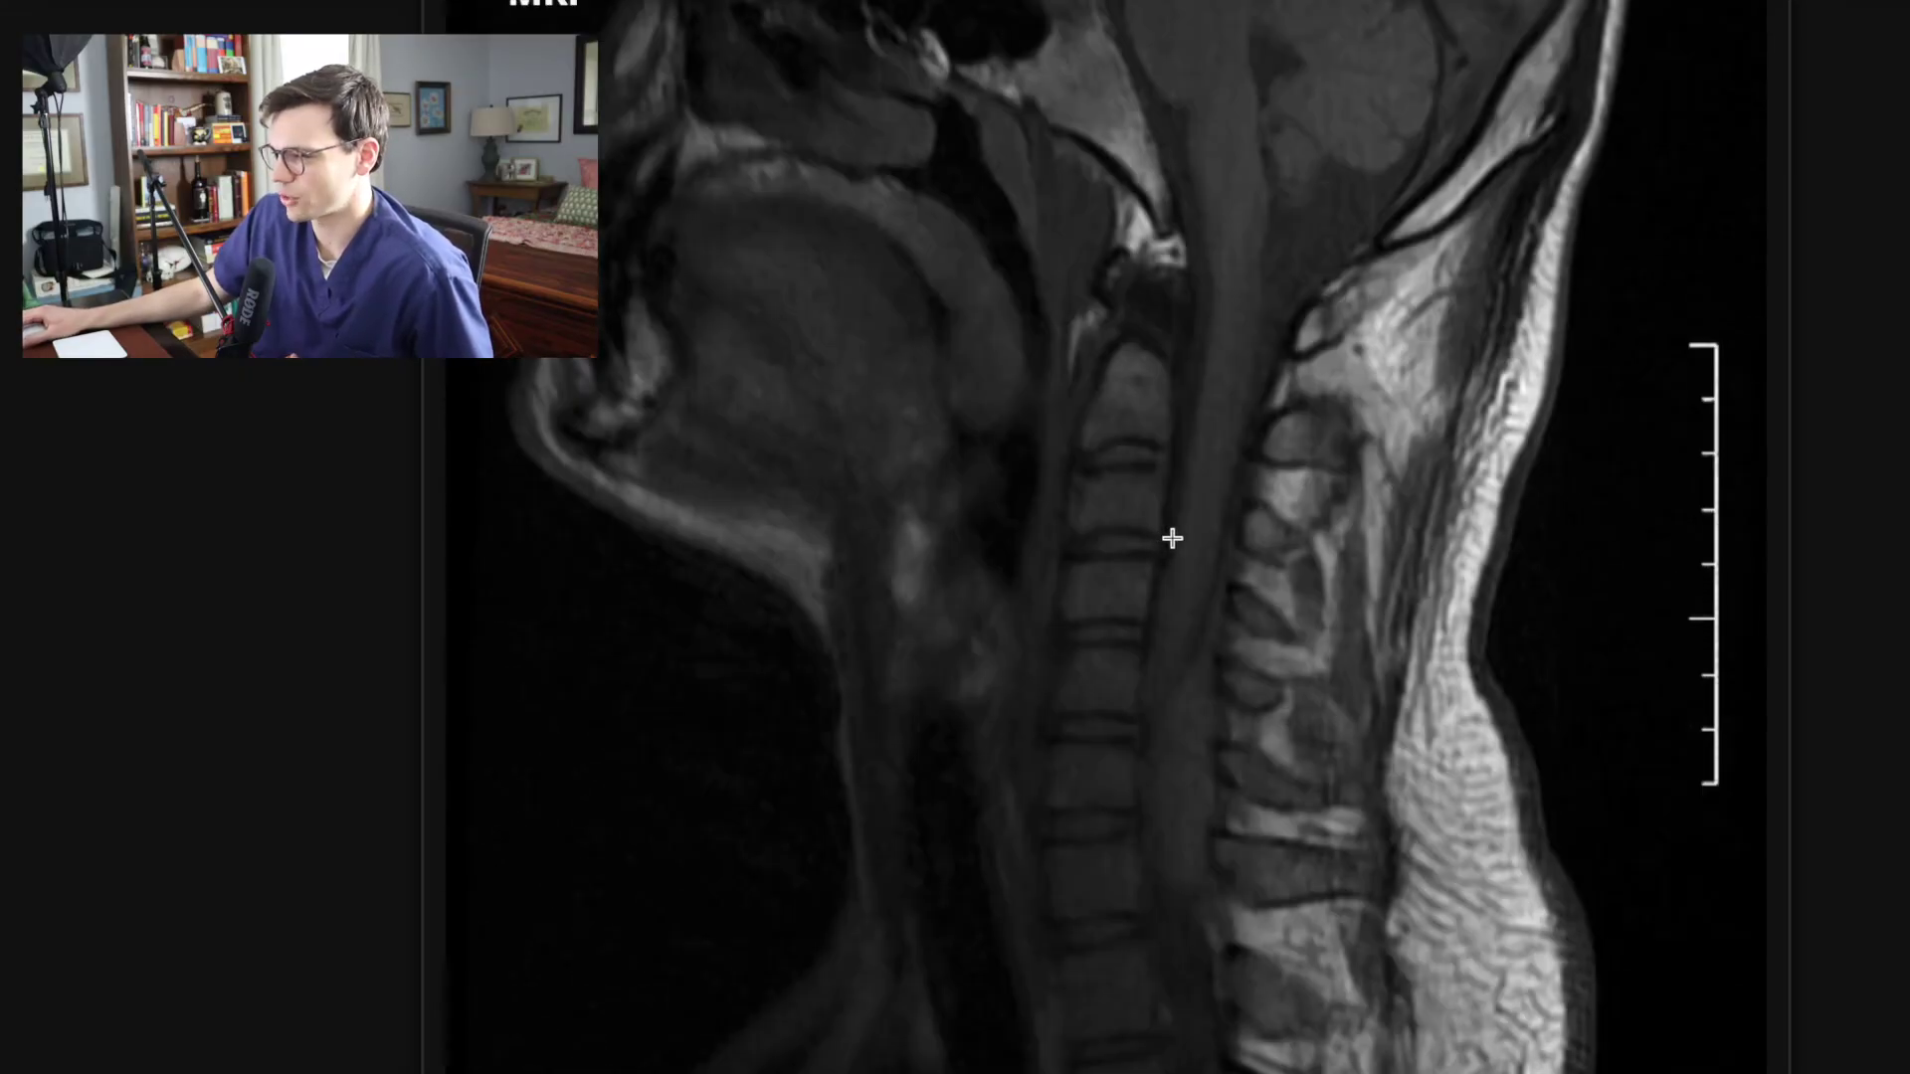
left_click_drag(1173, 696, 1185, 802)
left_click_drag(1186, 643, 1206, 583)
mouse_move(1211, 1024)
left_mouse_down()
mouse_move(1182, 907)
mouse_move(1204, 927)
left_mouse_up()
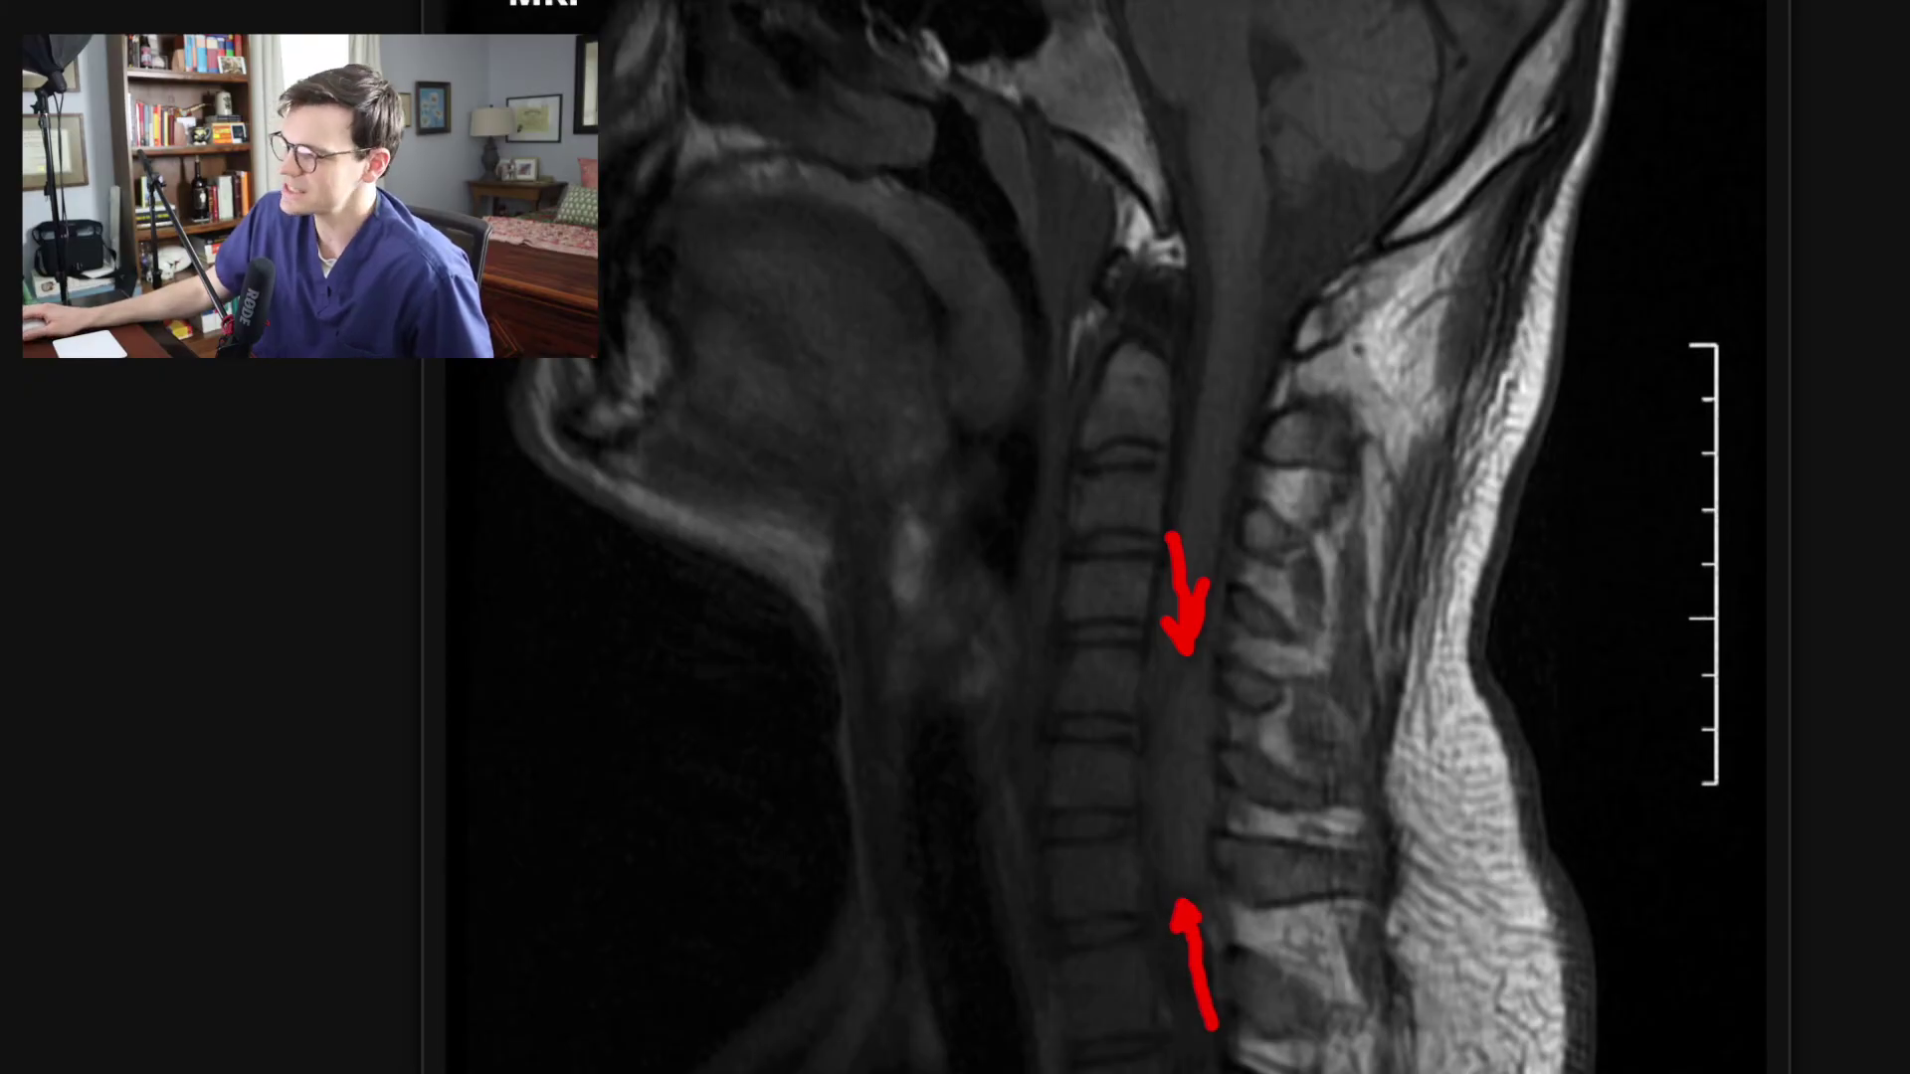
key("Right")
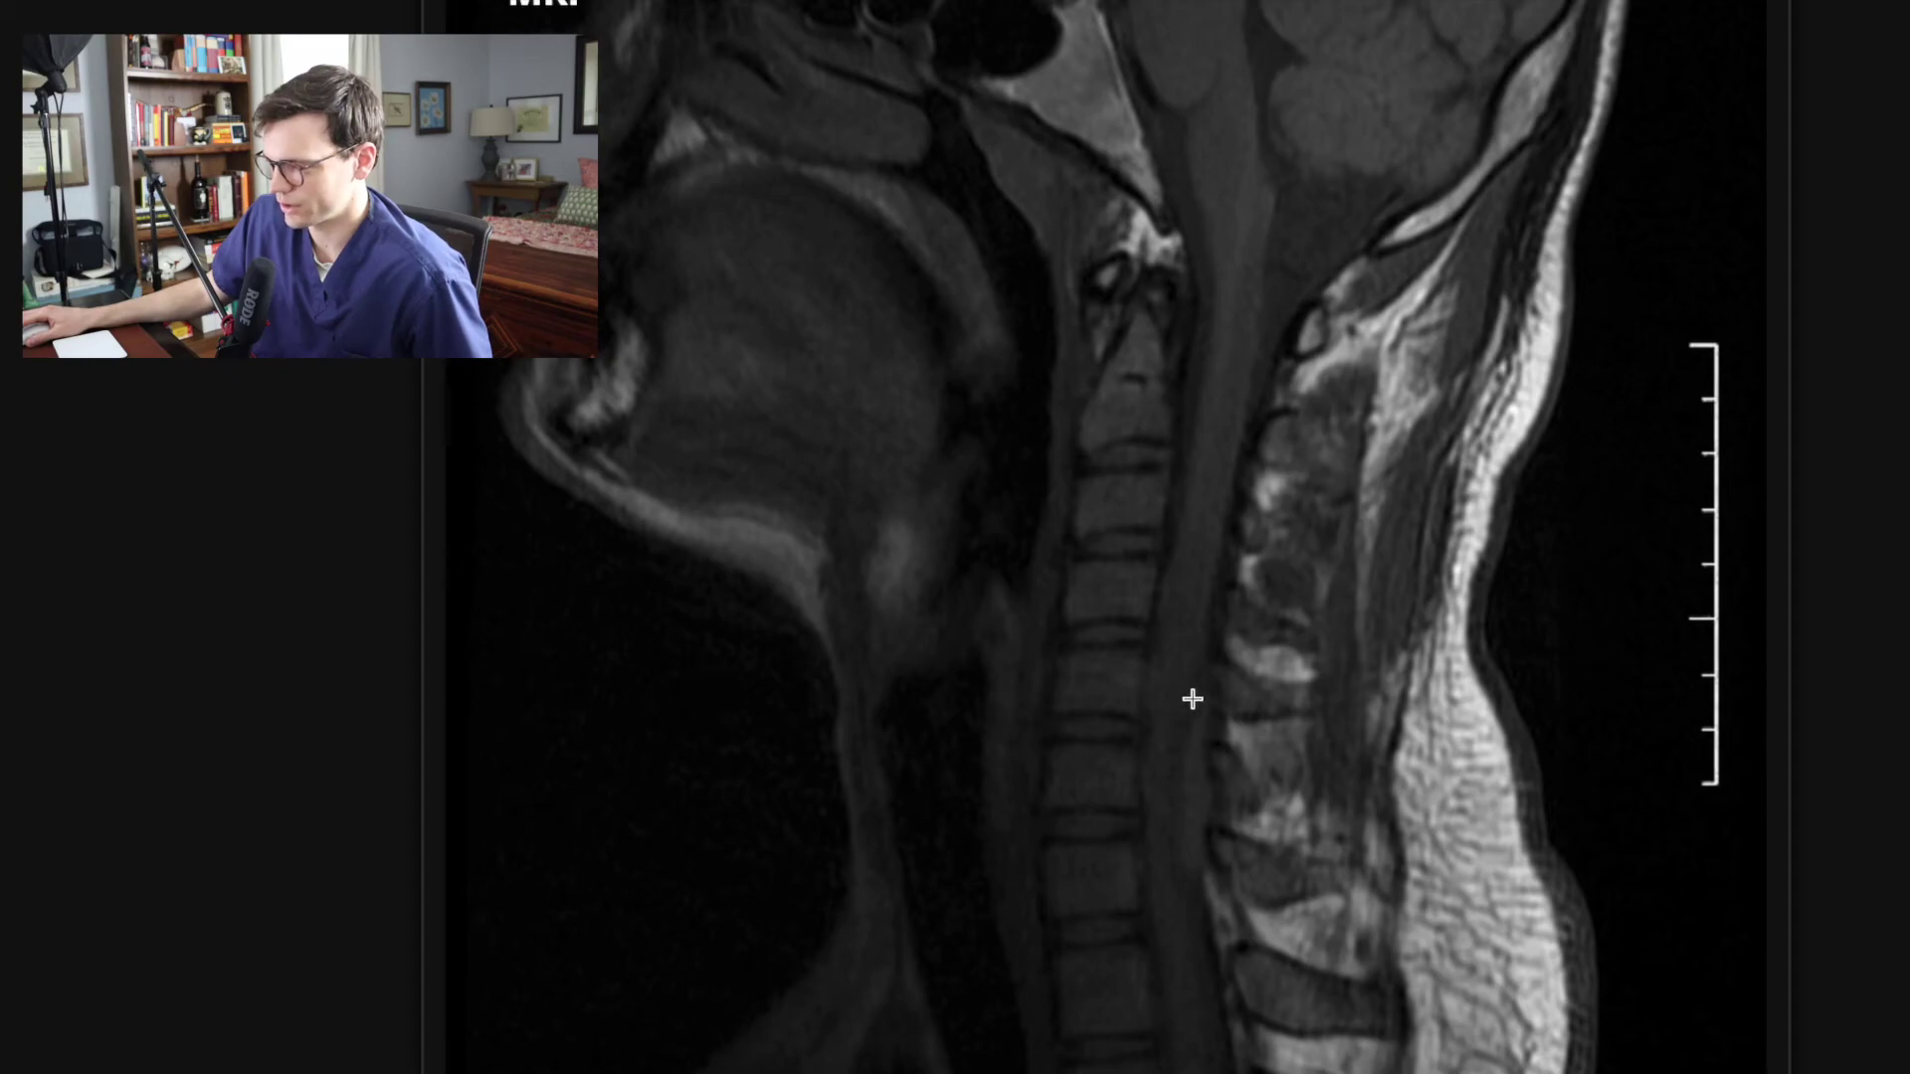
- Draw a red curve along the spinal canal with an arrow at it, then advance to the axial slice
mouse_move(1184, 704)
left_mouse_down()
mouse_move(1161, 823)
mouse_move(1204, 915)
left_mouse_up()
mouse_move(1341, 792)
left_mouse_down()
mouse_move(1226, 777)
mouse_move(1242, 757)
mouse_move(1221, 783)
mouse_move(1255, 813)
left_mouse_up()
key("Right")
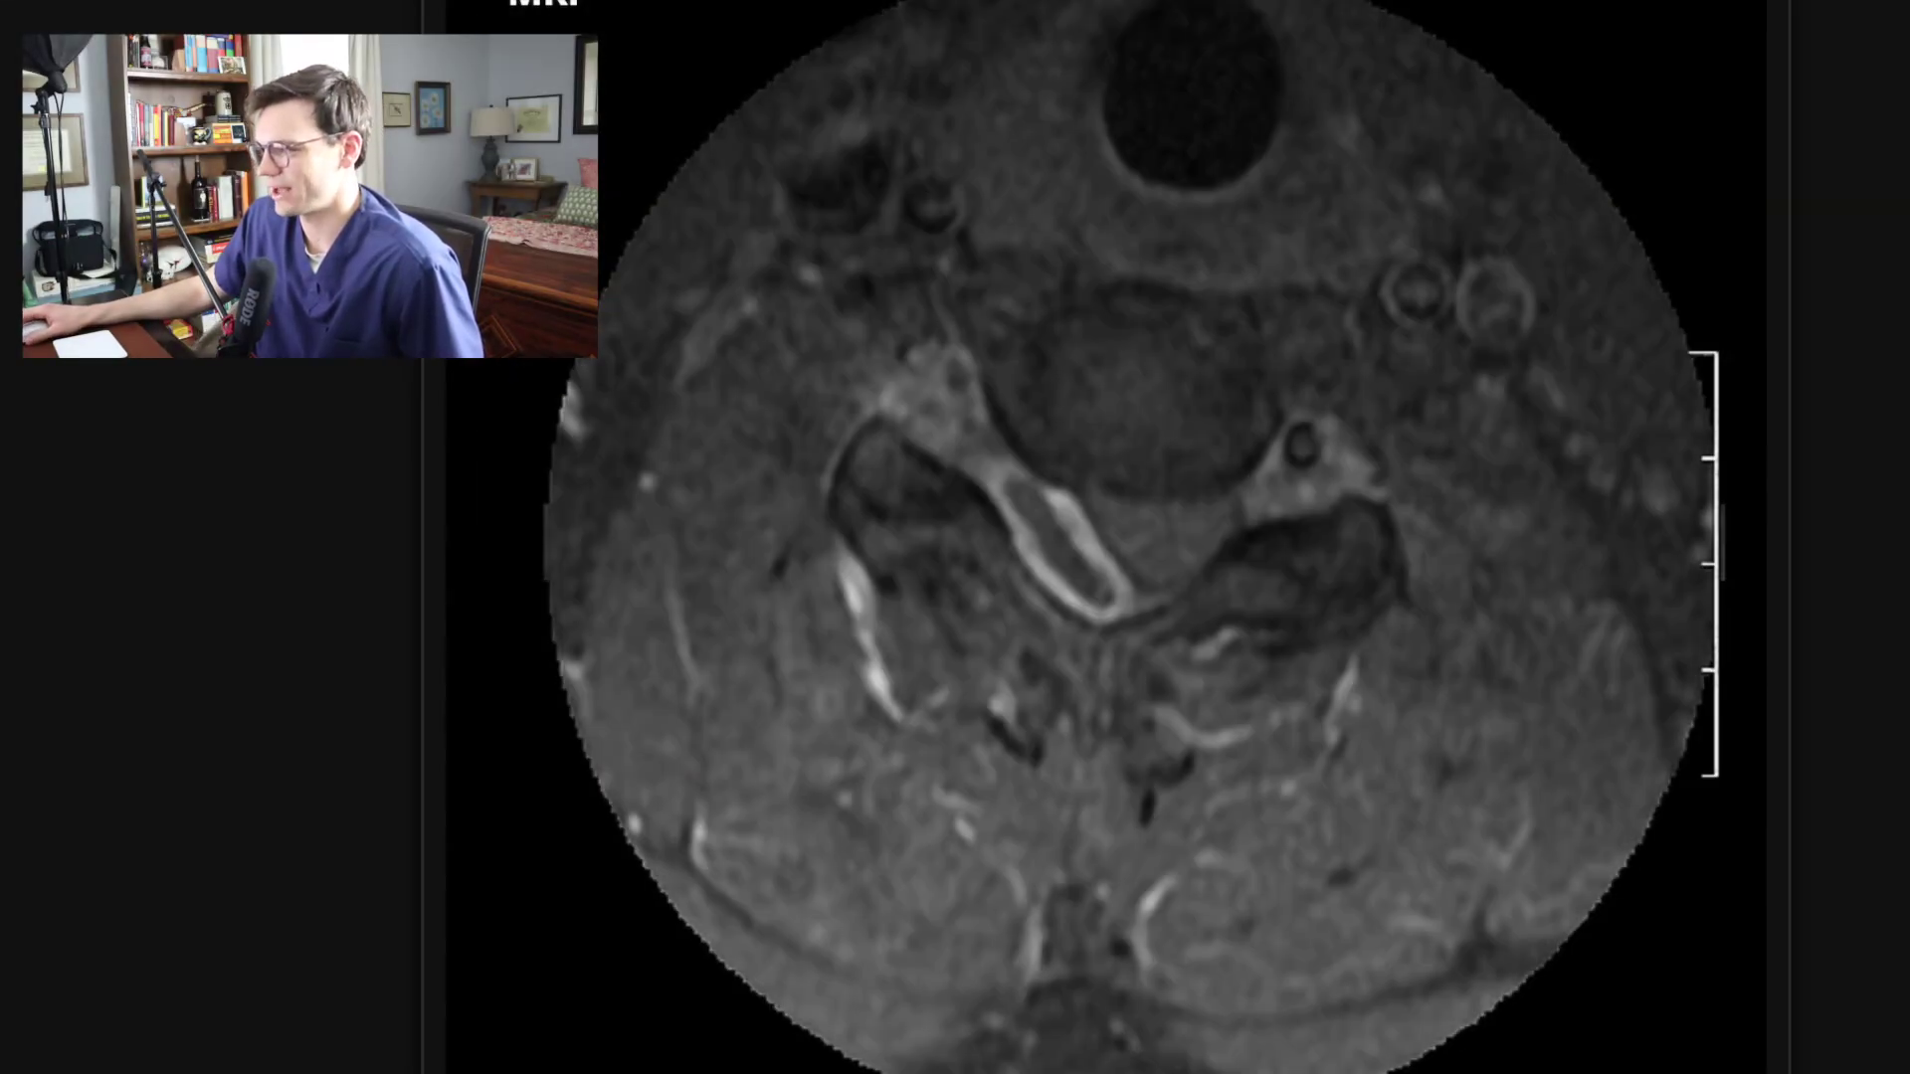
- Outline the spinal cord and the bright structure beside it in red, then advance to the sagittal image
mouse_move(1157, 502)
left_mouse_down()
mouse_move(1132, 561)
mouse_move(1185, 584)
mouse_move(1239, 521)
mouse_move(1228, 501)
mouse_move(1159, 504)
left_mouse_up()
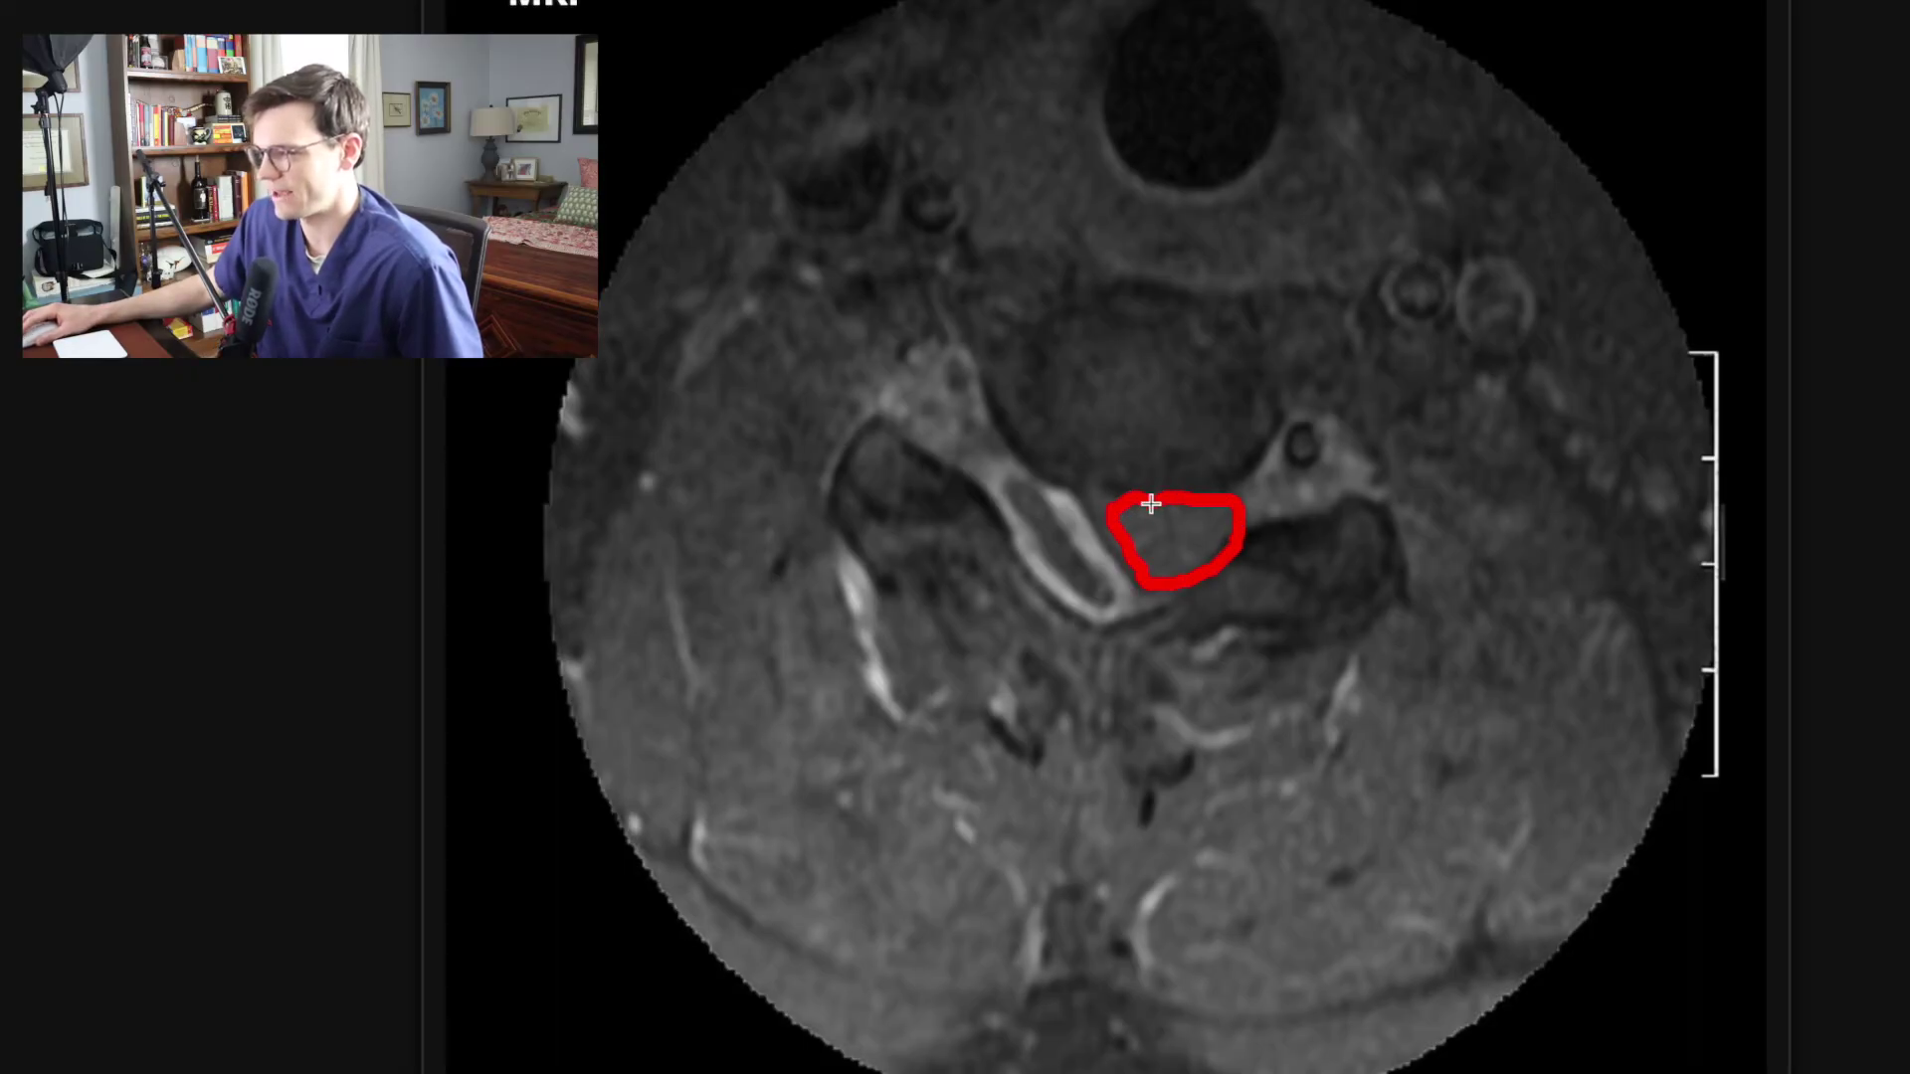
mouse_move(984, 489)
left_mouse_down()
mouse_move(1000, 578)
mouse_move(1058, 632)
mouse_move(1130, 607)
mouse_move(1118, 540)
mouse_move(1071, 483)
mouse_move(985, 486)
left_mouse_up()
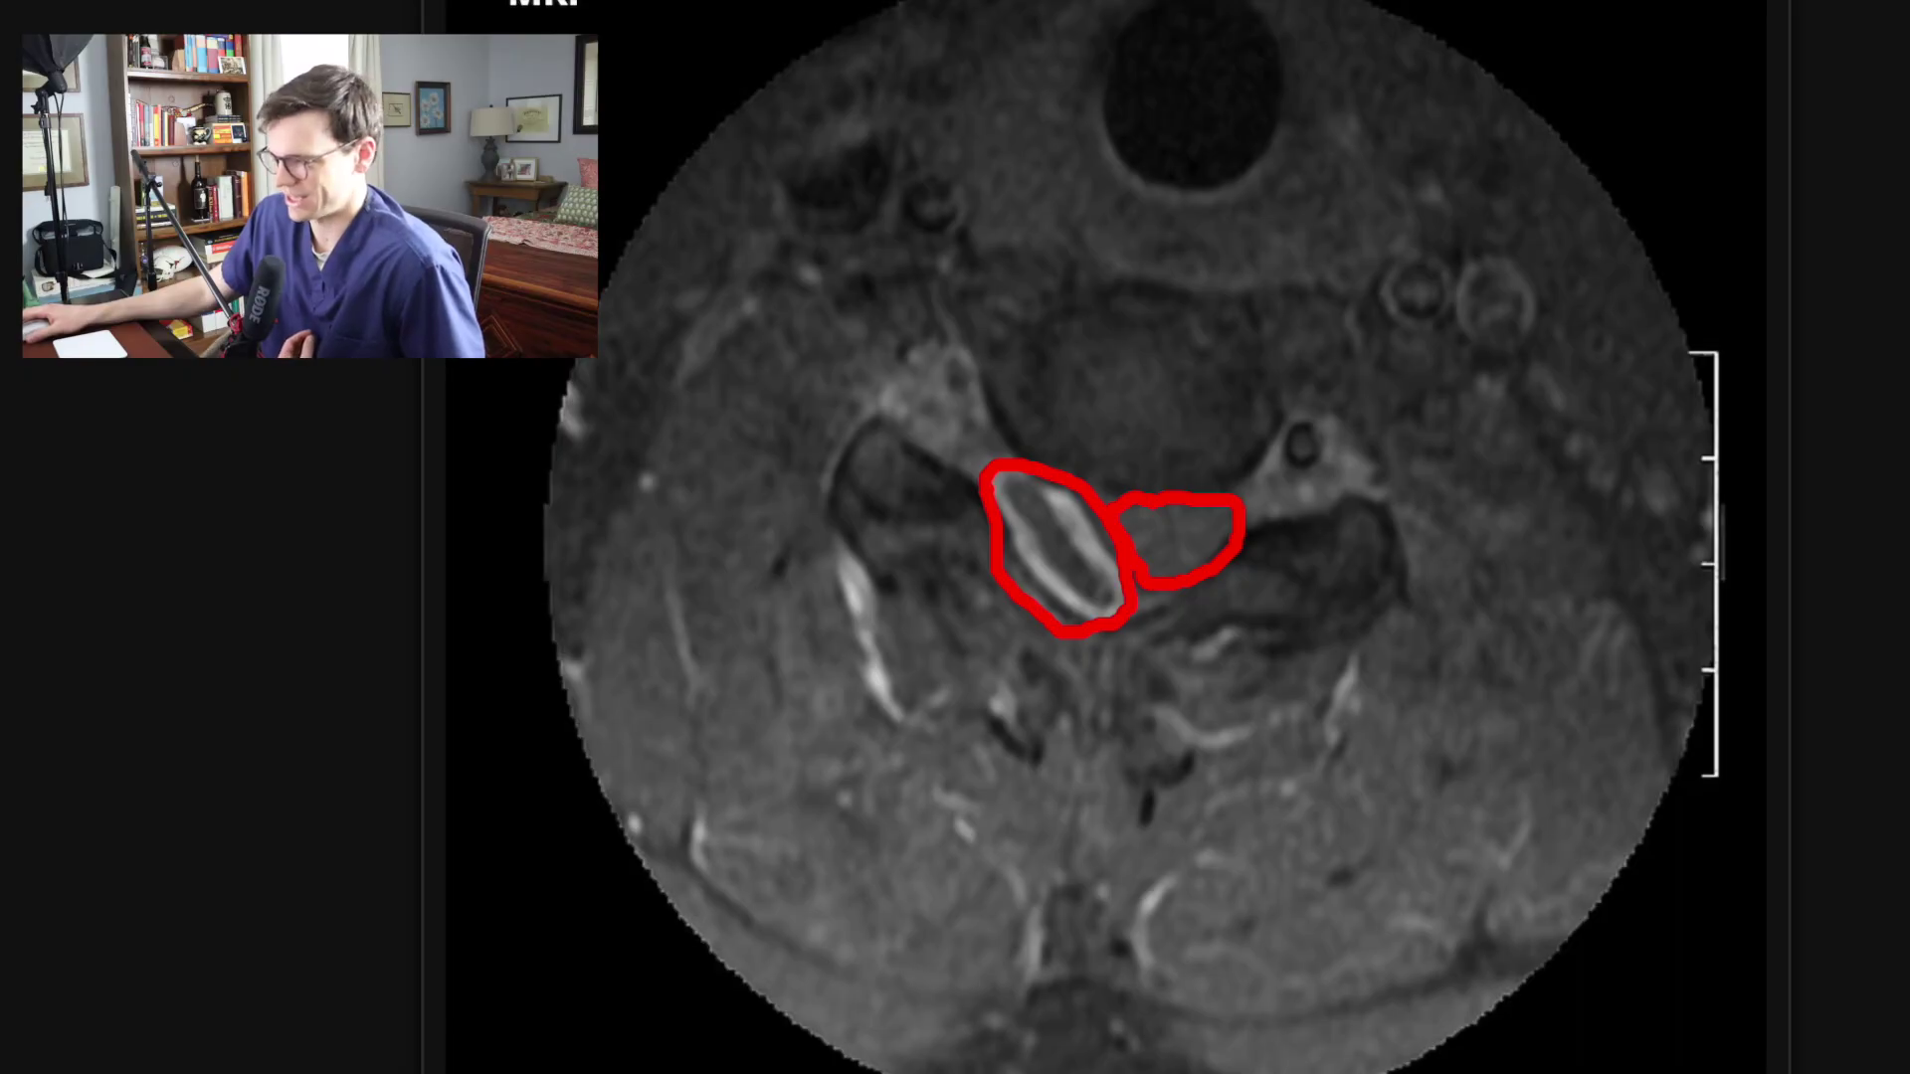
left_click(1198, 507)
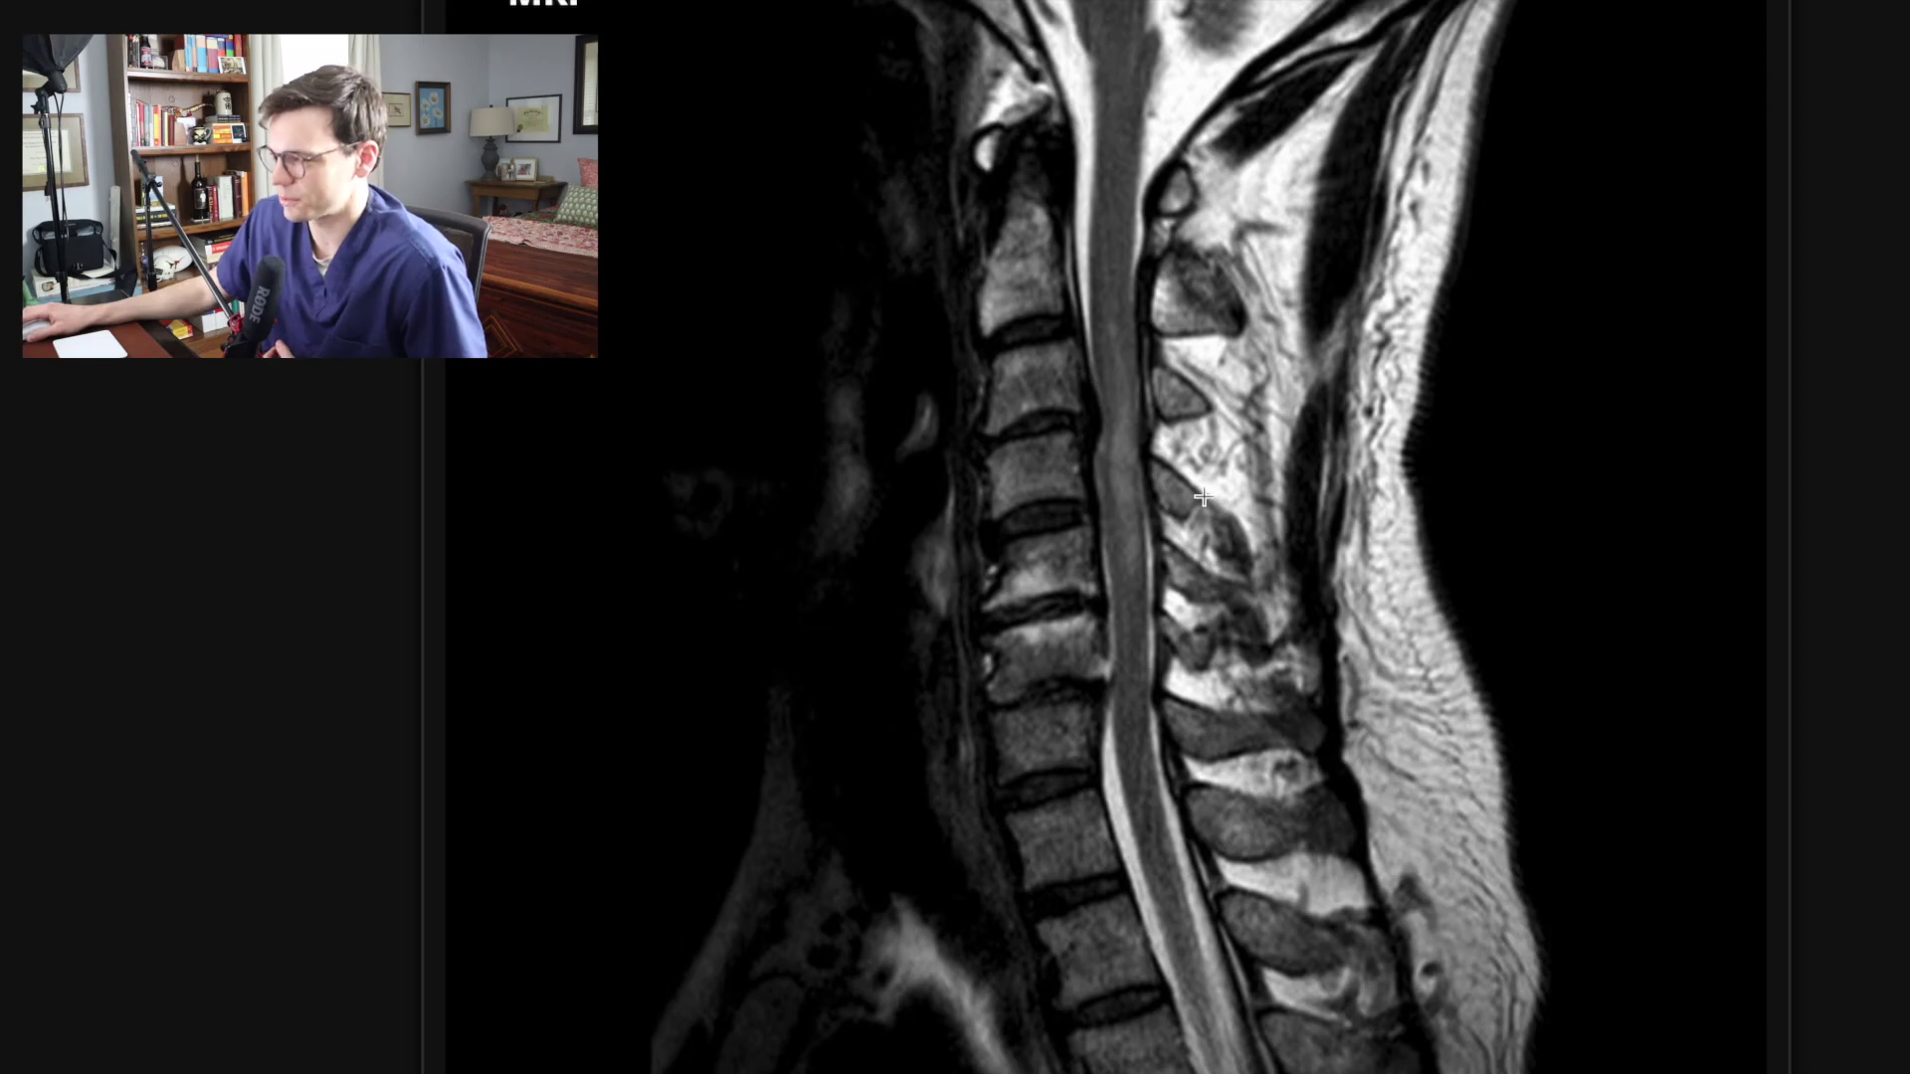
mouse_move(1144, 452)
left_mouse_down()
mouse_move(1262, 447)
mouse_move(1150, 467)
mouse_move(1188, 485)
left_mouse_up()
mouse_move(1137, 361)
left_mouse_down()
mouse_move(1029, 384)
mouse_move(1045, 412)
mouse_move(1145, 428)
mouse_move(1217, 368)
mouse_move(1085, 358)
left_mouse_up()
key("Escape")
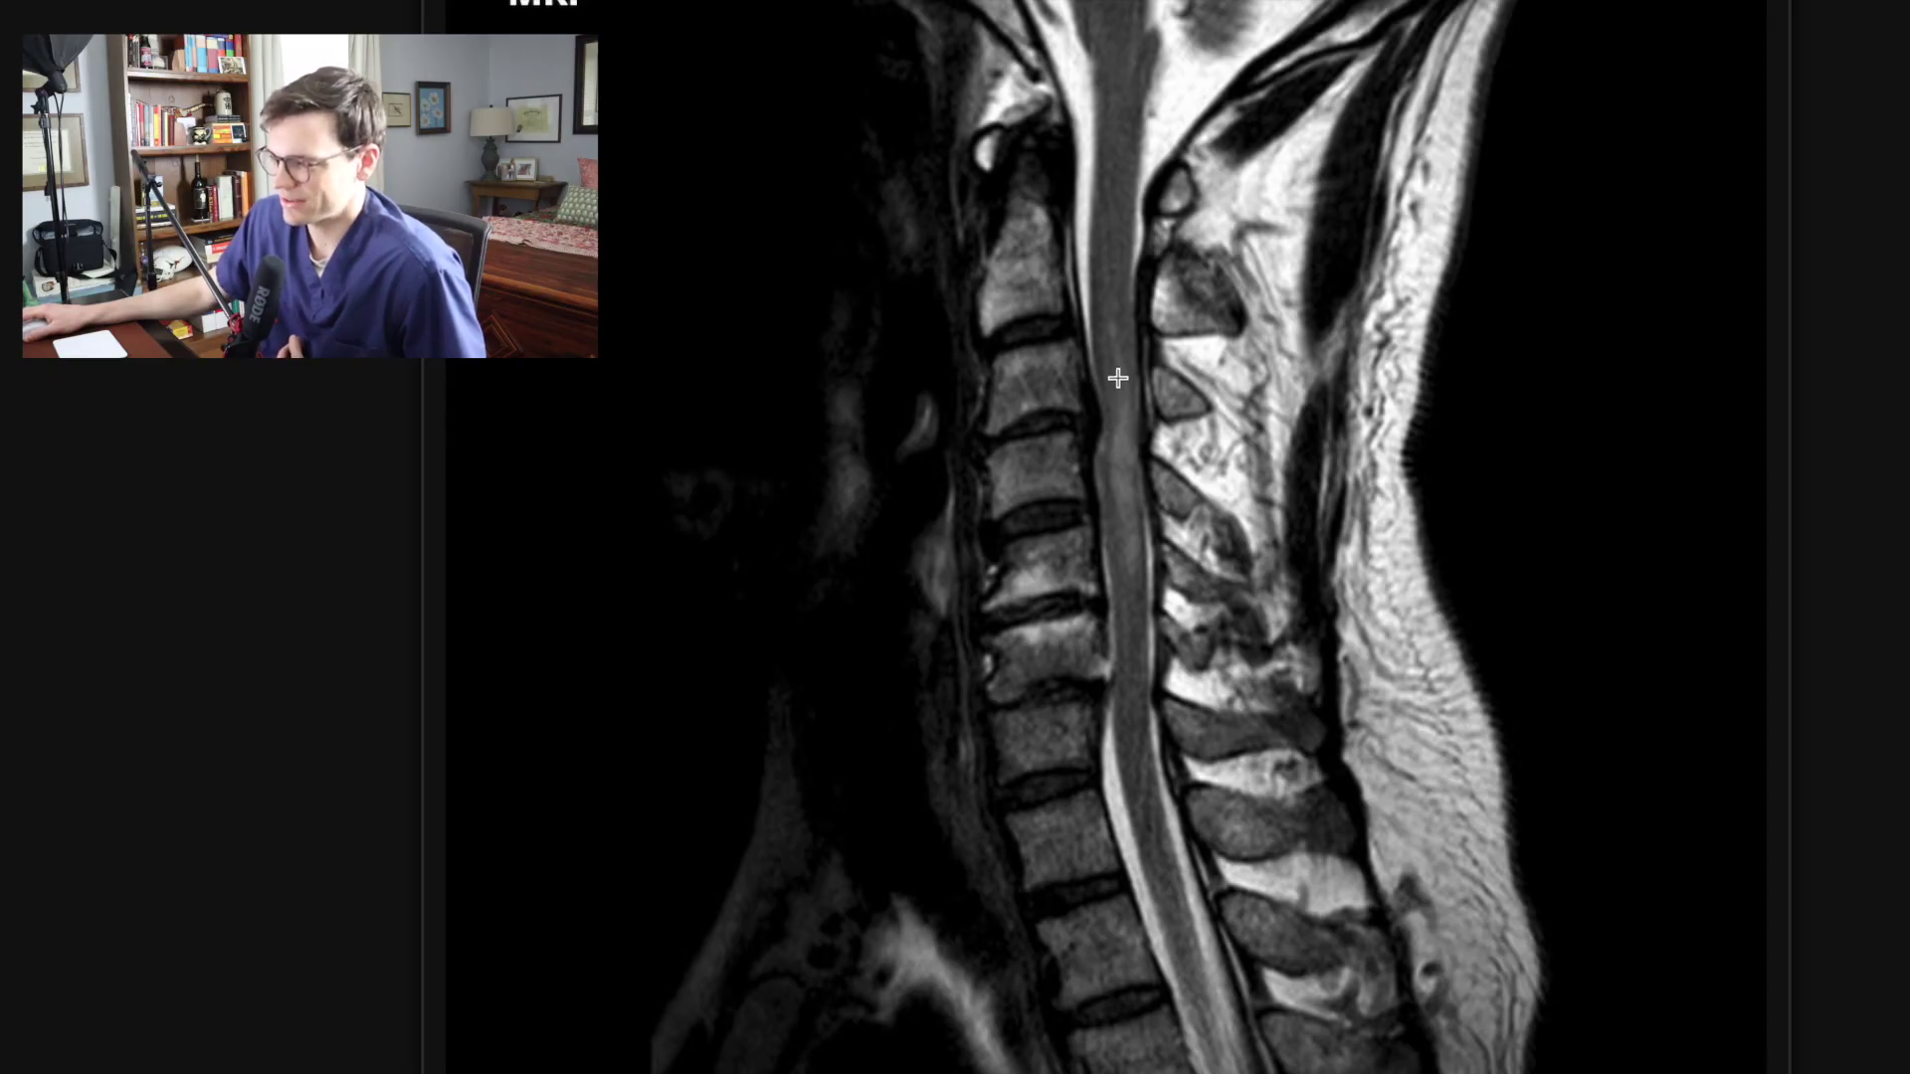
mouse_move(1120, 368)
left_mouse_down()
mouse_move(1105, 539)
mouse_move(1160, 389)
mouse_move(1161, 590)
left_mouse_up()
key("Escape")
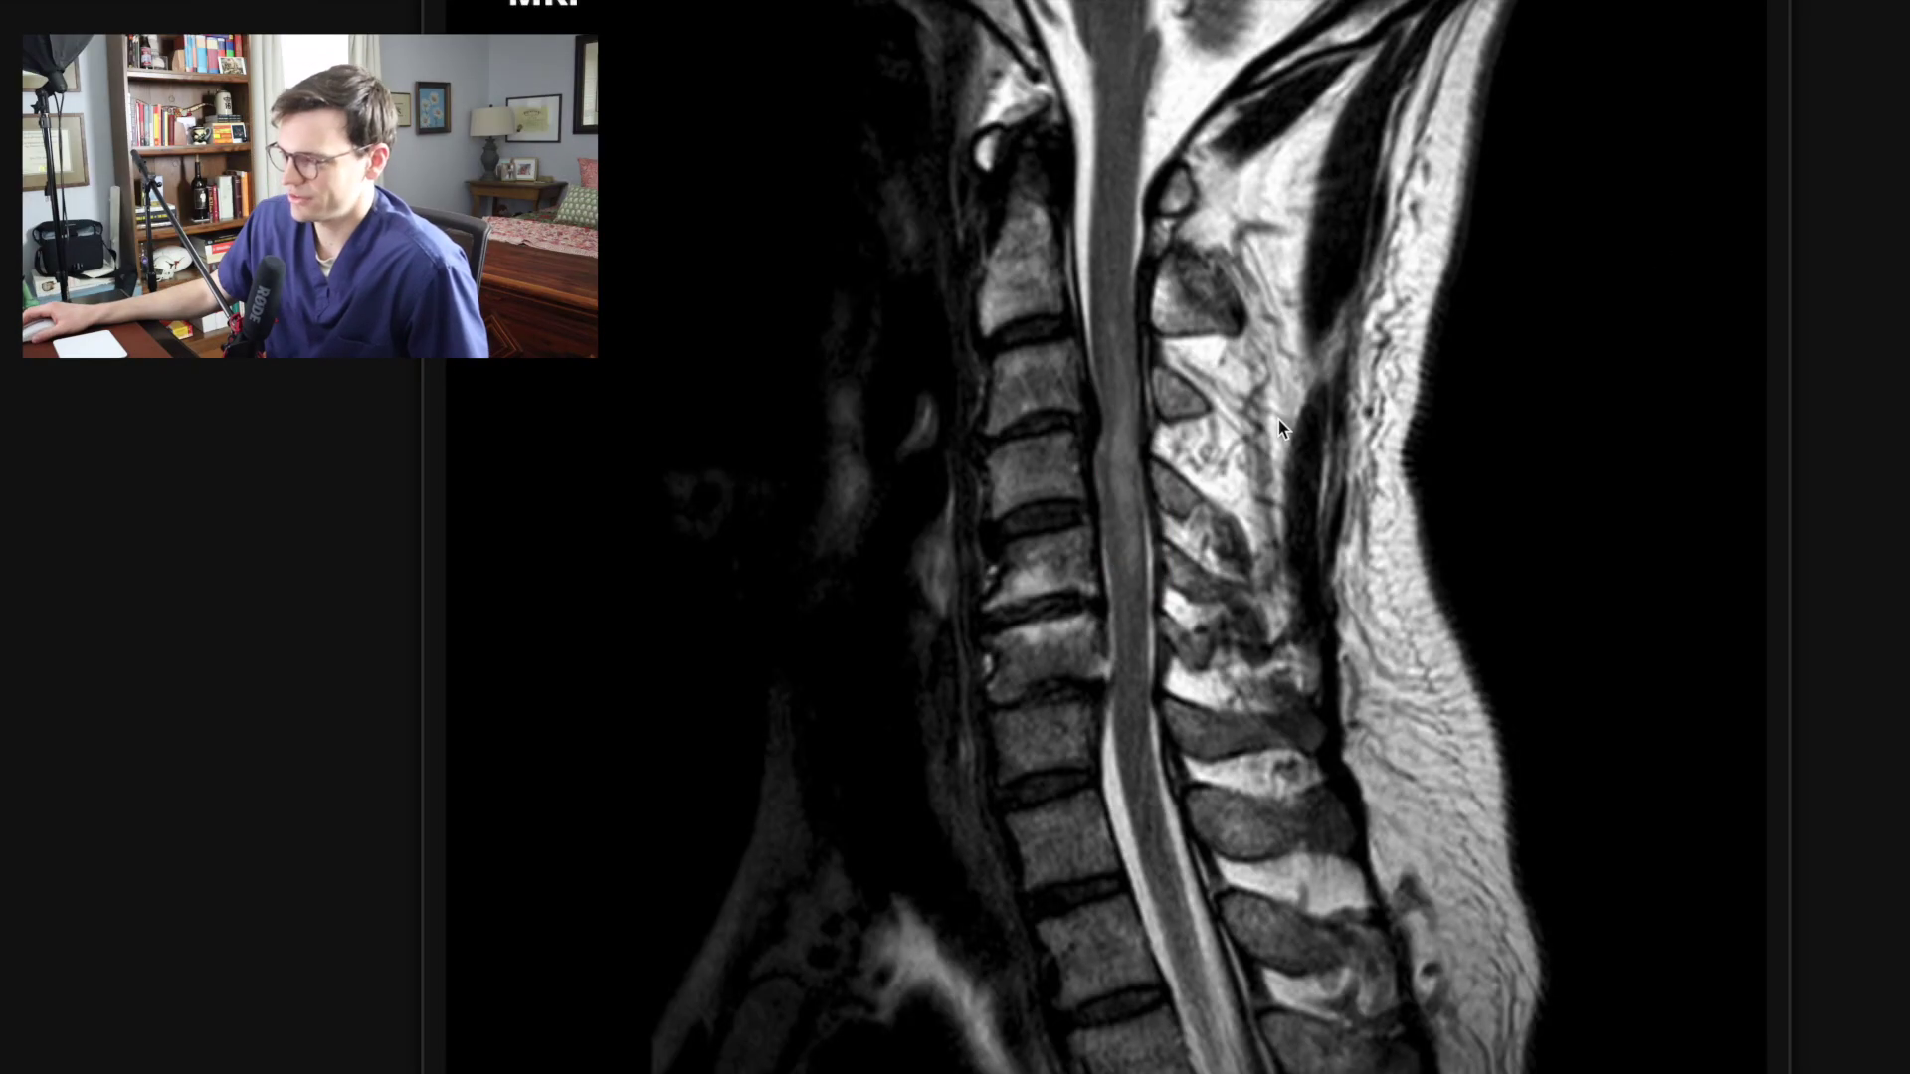